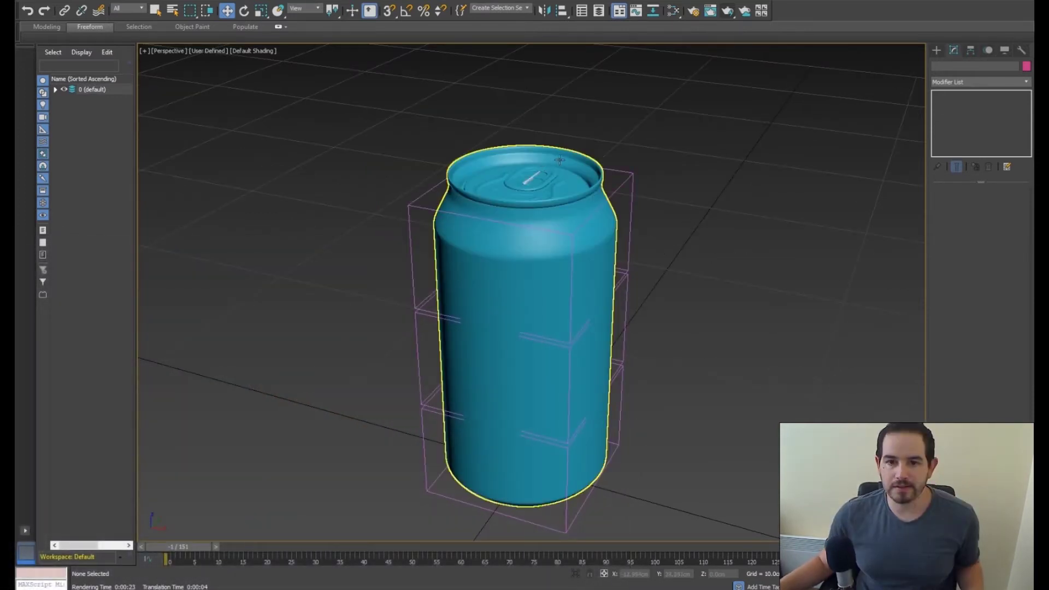
# Step: Select the can mesh and display edged faces to examine the topology of its lid
pyautogui.scroll(3, 554, 161)
pyautogui.click(562, 145)
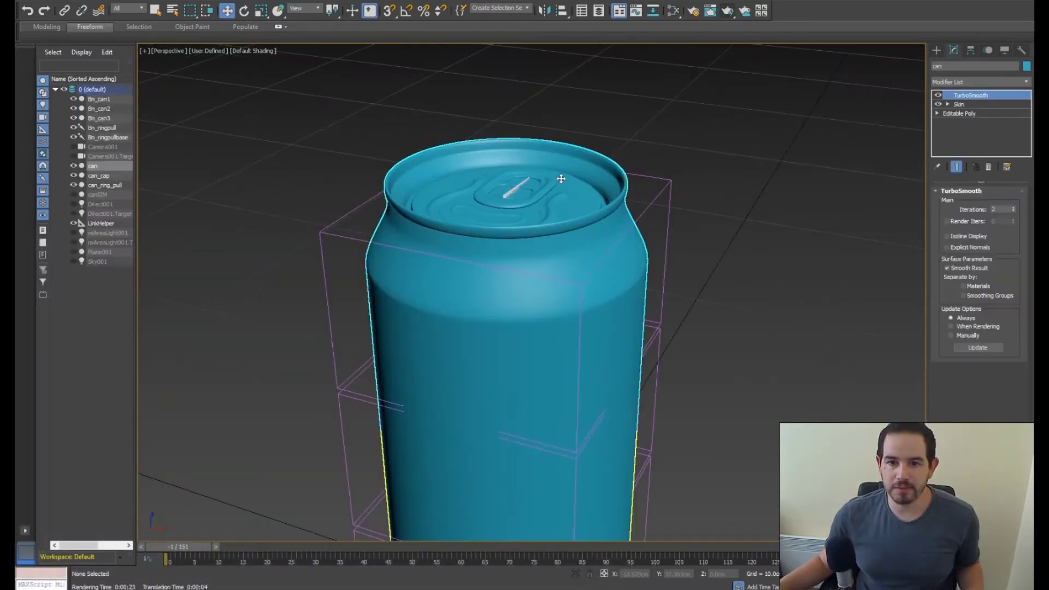
pyautogui.scroll(5, 546, 164)
pyautogui.moveTo(639, 266); pyautogui.dragTo(648, 246, button='middle')
pyautogui.keyDown('alt'); pyautogui.moveTo(554, 221); pyautogui.dragTo(550, 248, button='middle'); pyautogui.keyUp('alt')
pyautogui.moveTo(615, 268); pyautogui.dragTo(630, 227, button='middle')
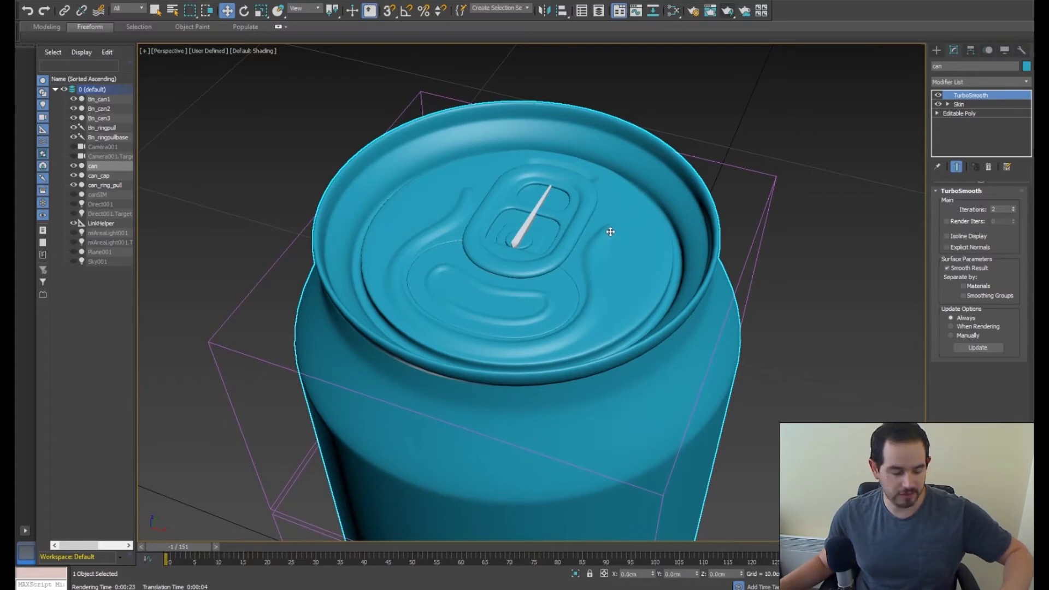
pyautogui.press('F4')
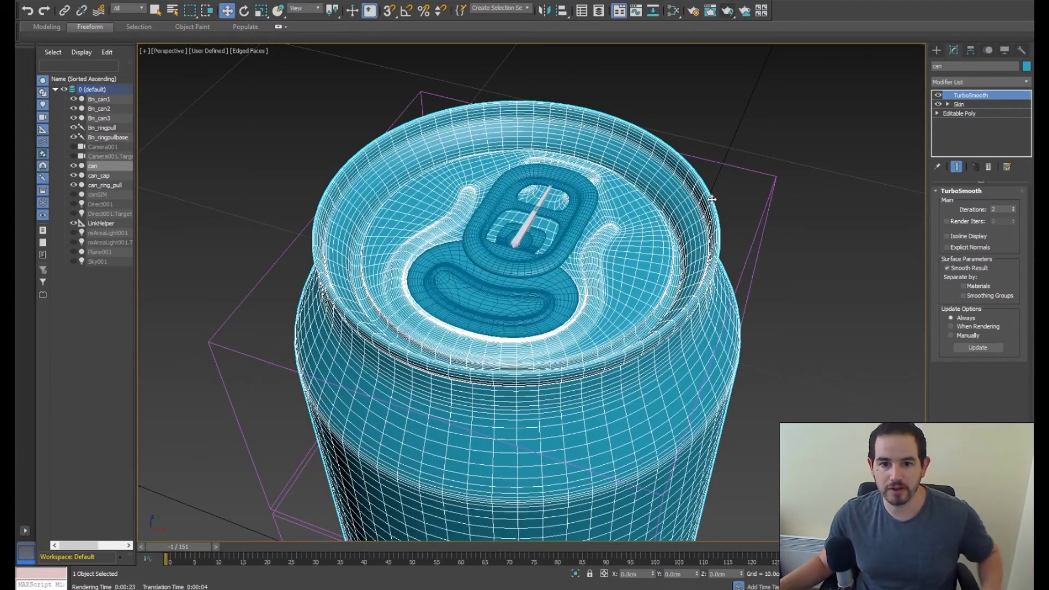
pyautogui.scroll(4, 655, 293)
pyautogui.keyDown('alt'); pyautogui.moveTo(655, 293); pyautogui.dragTo(601, 265, button='middle'); pyautogui.keyUp('alt')
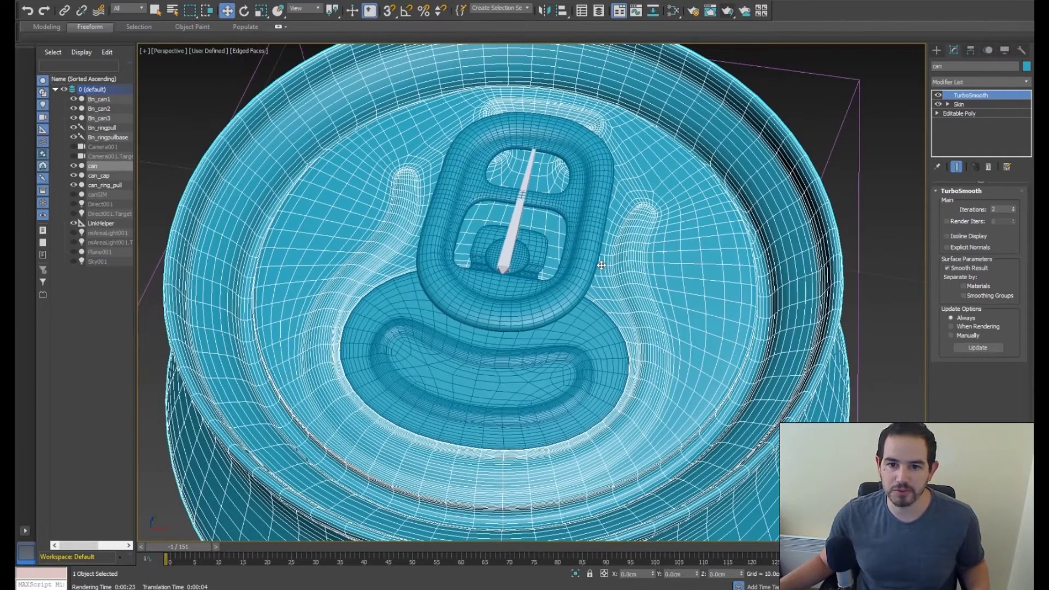
# Step: Switch off the can's TurboSmooth modifier to examine the low-poly mesh, and switch it back on
pyautogui.click(938, 95)
pyautogui.keyDown('alt'); pyautogui.moveTo(574, 312); pyautogui.dragTo(566, 308, button='middle'); pyautogui.keyUp('alt')
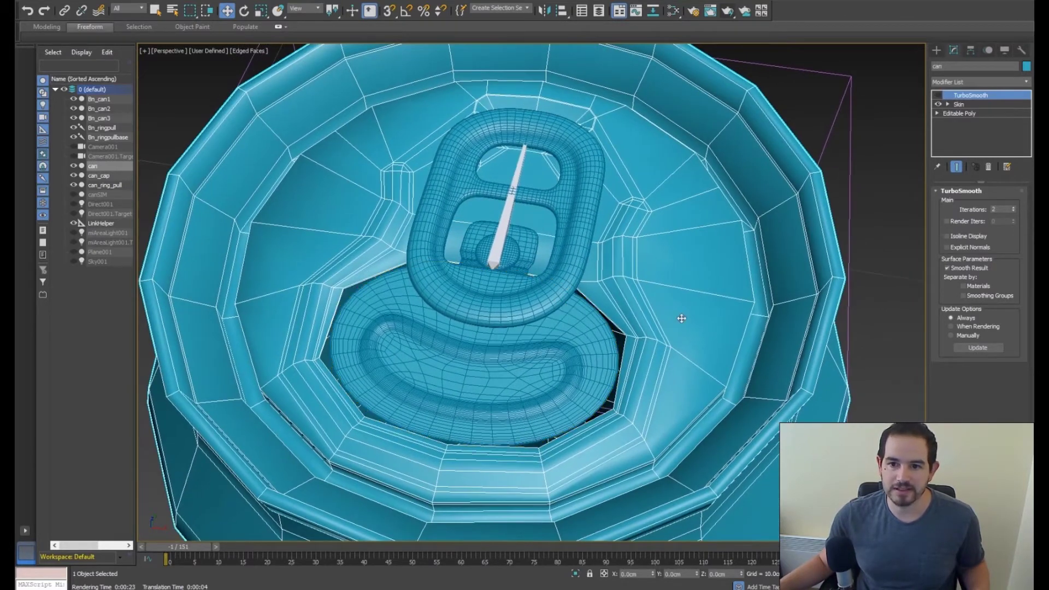
pyautogui.scroll(-2, 681, 318)
pyautogui.keyDown('alt'); pyautogui.moveTo(676, 316); pyautogui.dragTo(690, 350, button='middle'); pyautogui.keyUp('alt')
pyautogui.click(939, 95)
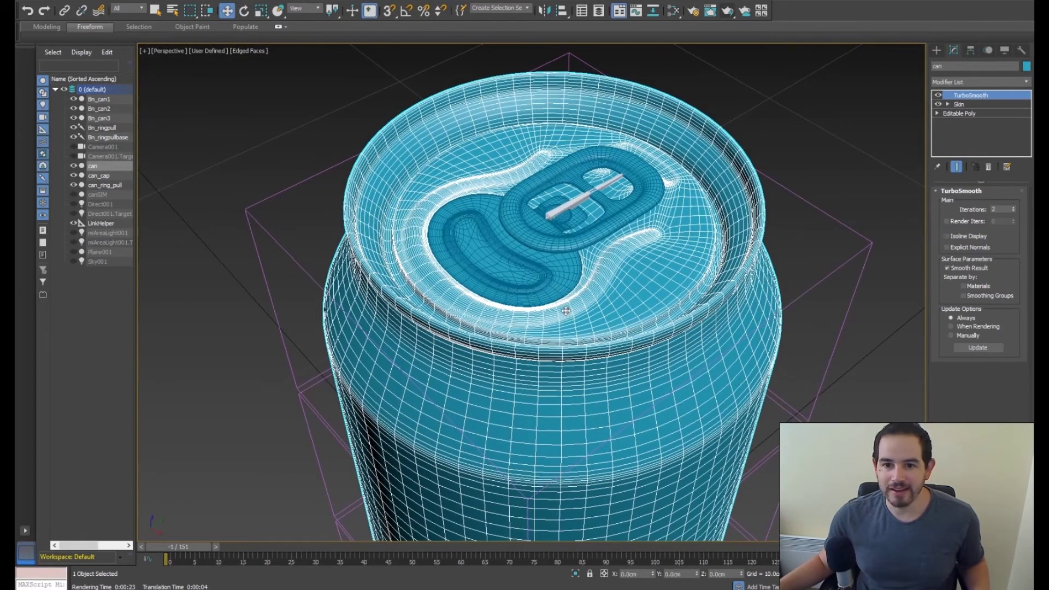
# Step: Deselect the can and select the ring pull to view it as a separate lid part
pyautogui.scroll(-3, 700, 150)
pyautogui.click(697, 144)
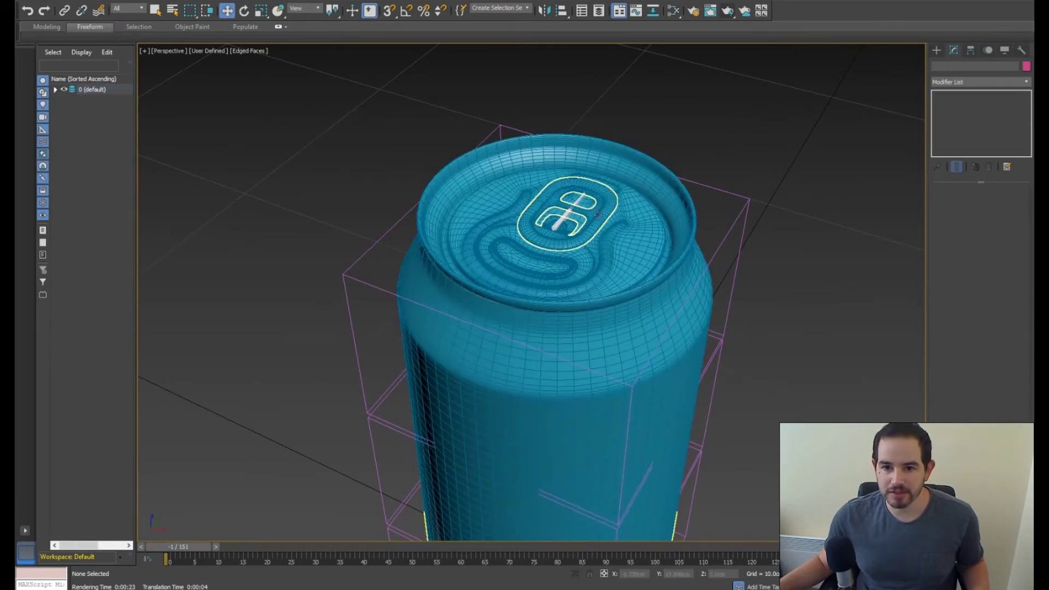
pyautogui.click(571, 229)
pyautogui.scroll(2, 577, 257)
pyautogui.moveTo(577, 257)
pyautogui.keyDown('alt'); pyautogui.mouseDown(button='middle')
pyautogui.moveTo(541, 259)
pyautogui.moveTo(589, 248)
pyautogui.mouseUp(button='middle'); pyautogui.keyUp('alt')
# Step: Select the can_cap opening piece on the lid and try rotating it about its pivot
pyautogui.click(508, 260)
pyautogui.scroll(3, 546, 266)
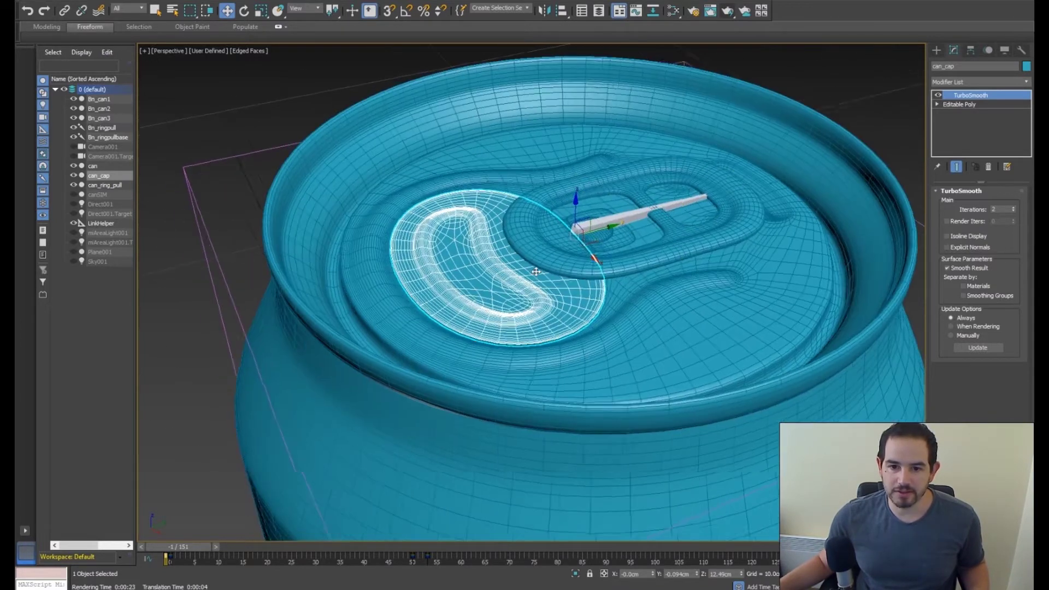
pyautogui.keyDown('alt'); pyautogui.moveTo(573, 242); pyautogui.dragTo(544, 220, button='middle'); pyautogui.keyUp('alt')
pyautogui.press('e')
pyautogui.moveTo(562, 227); pyautogui.dragTo(631, 269)
pyautogui.rightClick(631, 269)
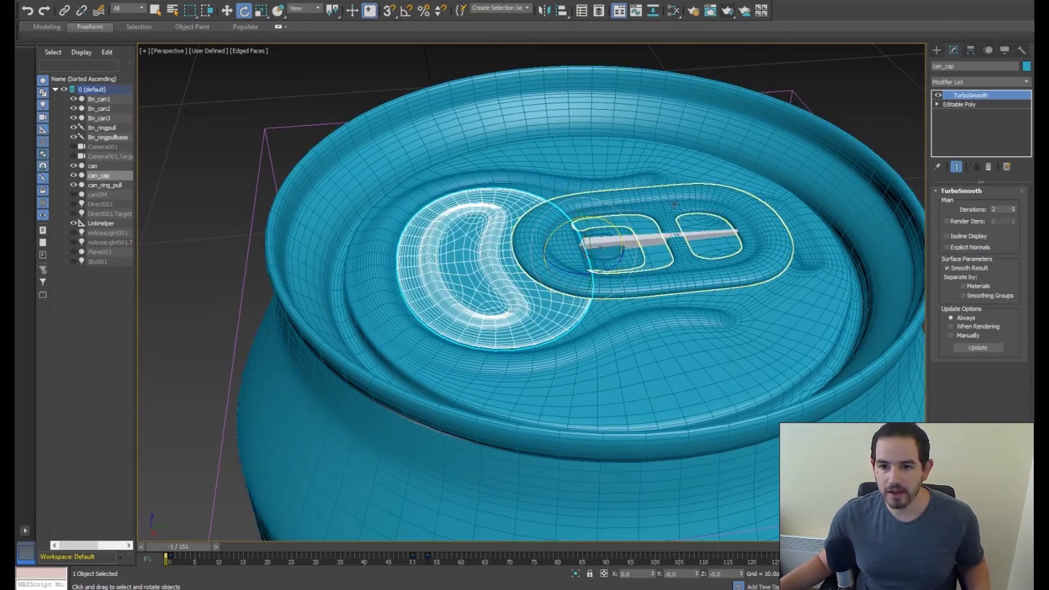
# Step: Try rotating the Bn_ringpull bone to lift the ring pull, and undo the rotation
pyautogui.click(658, 237)
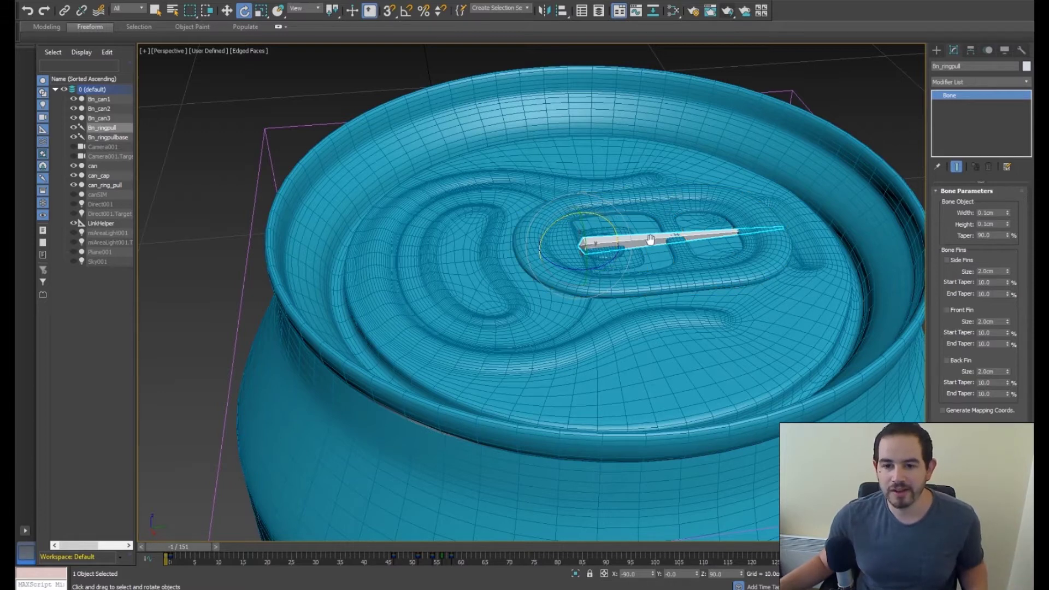
pyautogui.keyDown('alt'); pyautogui.moveTo(650, 240); pyautogui.dragTo(643, 232, button='middle'); pyautogui.keyUp('alt')
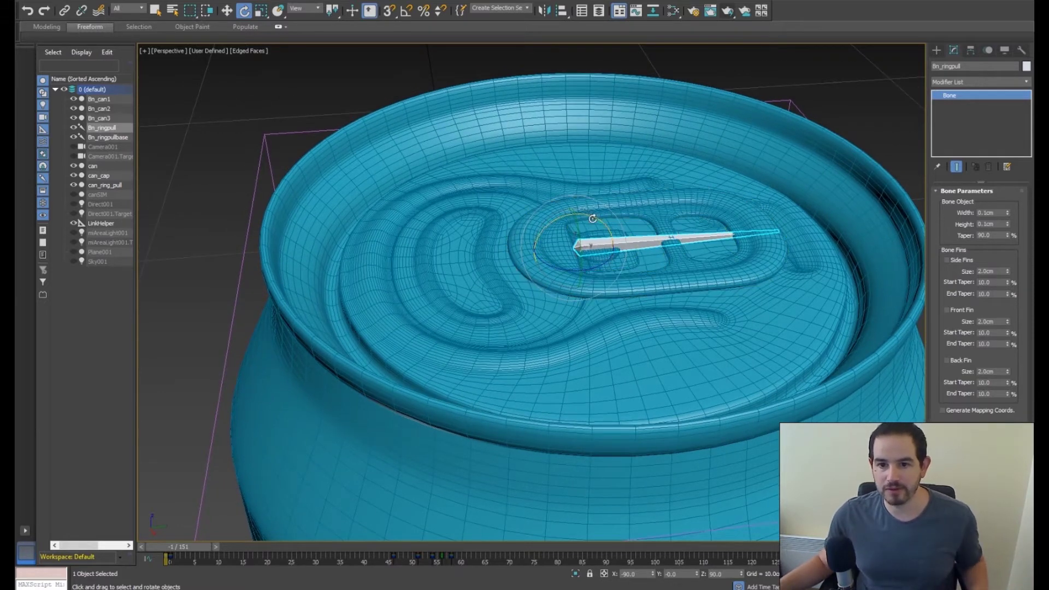
pyautogui.moveTo(584, 214); pyautogui.dragTo(534, 215)
pyautogui.hotkey('ctrl', 'z')
# Step: Select the uppermost box bone, Bn_can3, and examine the box bones surrounding the can
pyautogui.scroll(-4, 636, 210)
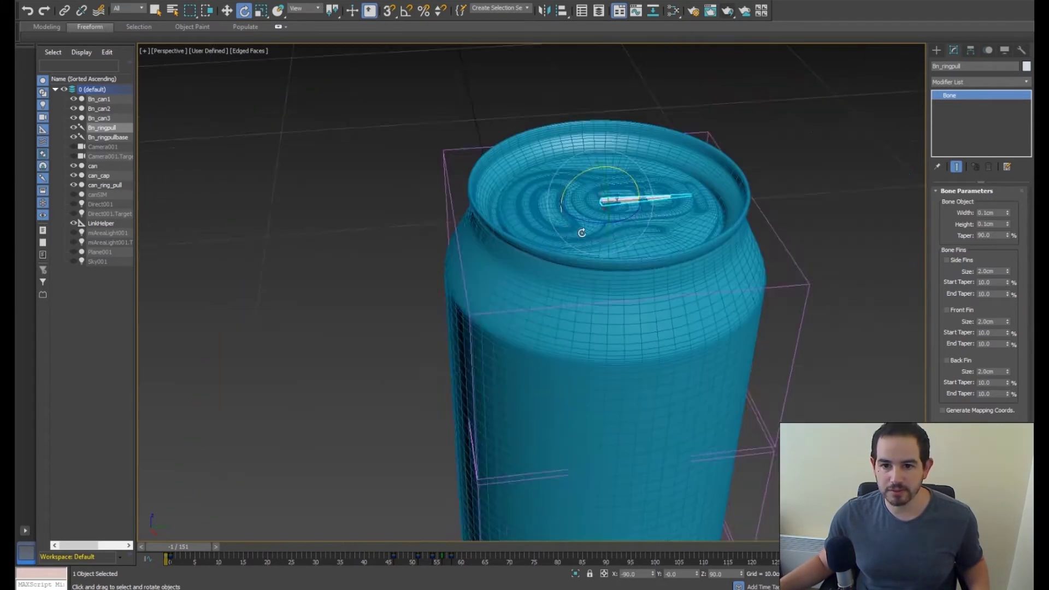
pyautogui.keyDown('alt'); pyautogui.moveTo(593, 234); pyautogui.dragTo(642, 242, button='middle'); pyautogui.keyUp('alt')
pyautogui.scroll(-3, 662, 246)
pyautogui.keyDown('alt'); pyautogui.moveTo(648, 287); pyautogui.dragTo(624, 246, button='middle'); pyautogui.keyUp('alt')
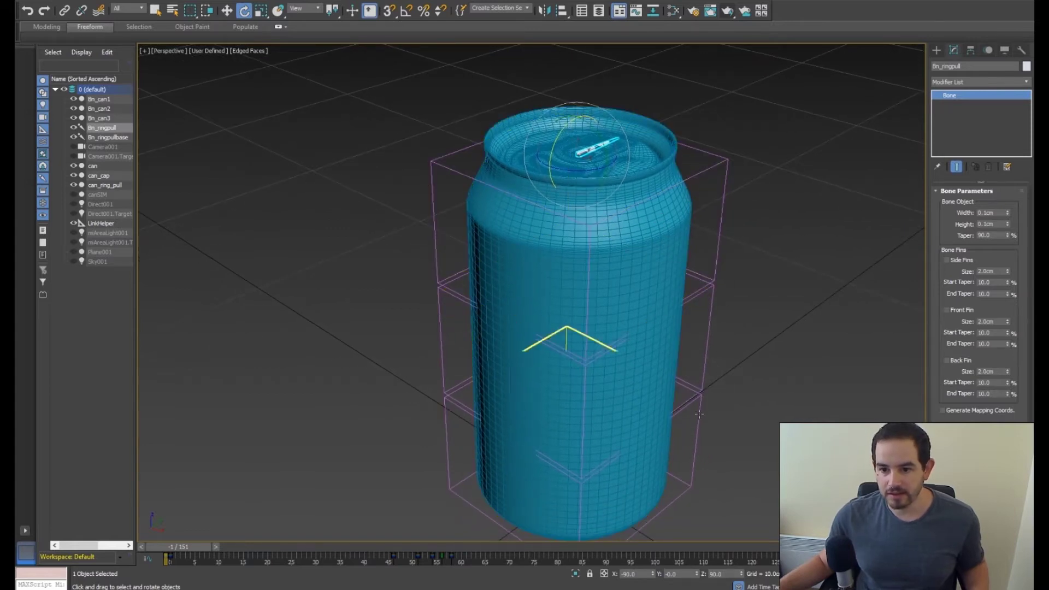
pyautogui.keyDown('alt'); pyautogui.moveTo(685, 395); pyautogui.dragTo(659, 370, button='middle'); pyautogui.keyUp('alt')
pyautogui.click(718, 233)
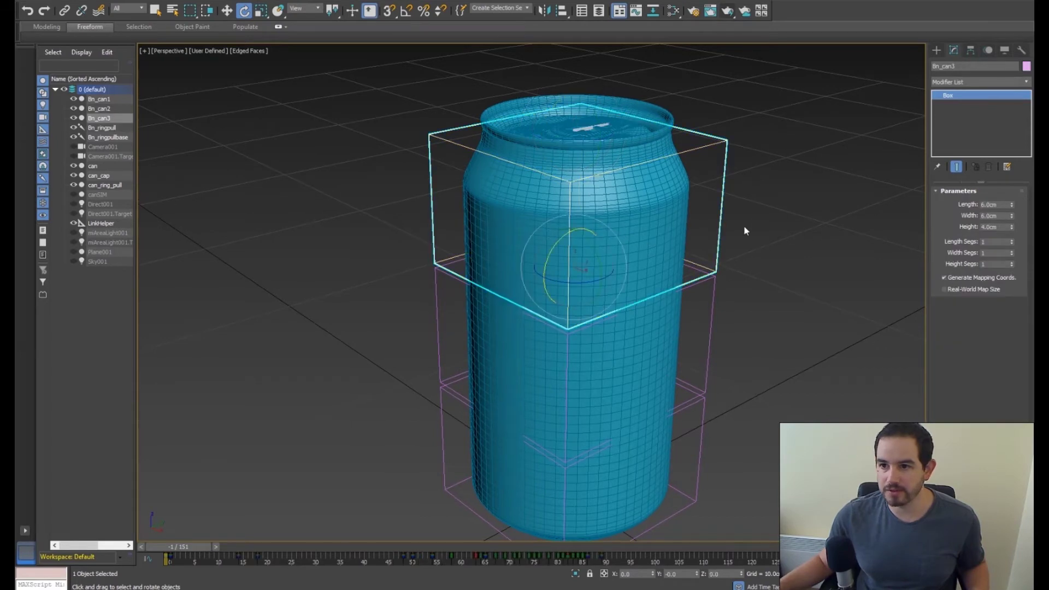
pyautogui.moveTo(598, 230); pyautogui.dragTo(609, 229, button='middle')
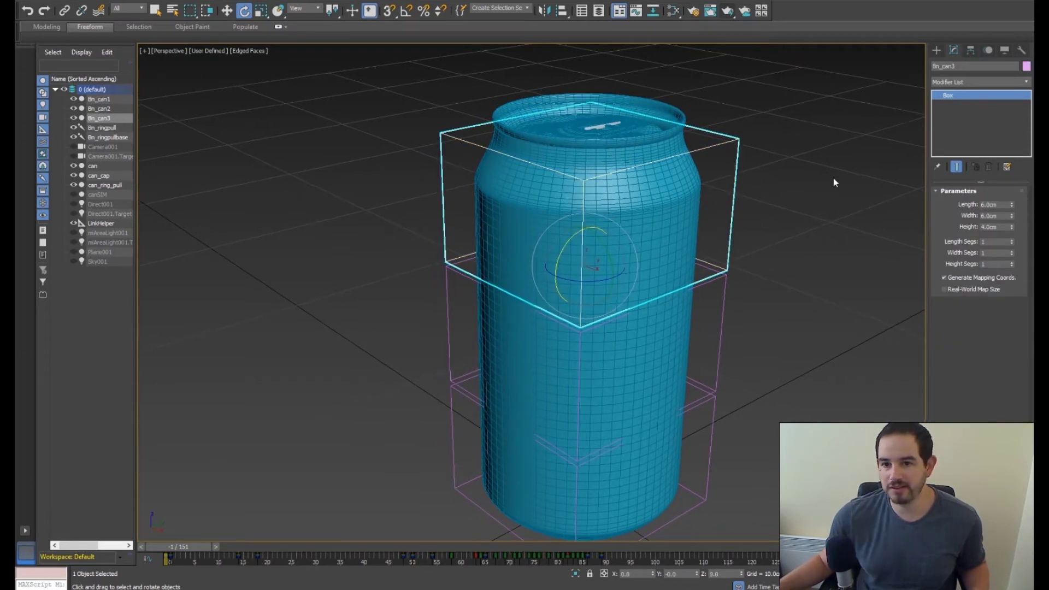
pyautogui.moveTo(700, 258); pyautogui.dragTo(695, 235, button='middle')
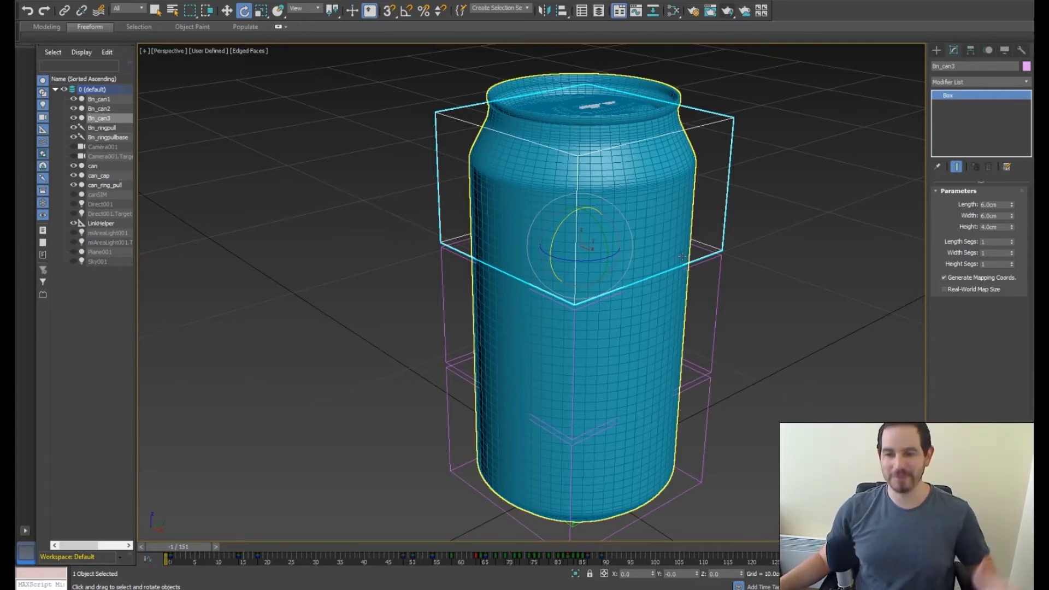
pyautogui.moveTo(705, 232); pyautogui.dragTo(621, 257, button='middle')
pyautogui.keyDown('alt'); pyautogui.moveTo(689, 276); pyautogui.dragTo(687, 260, button='middle'); pyautogui.keyUp('alt')
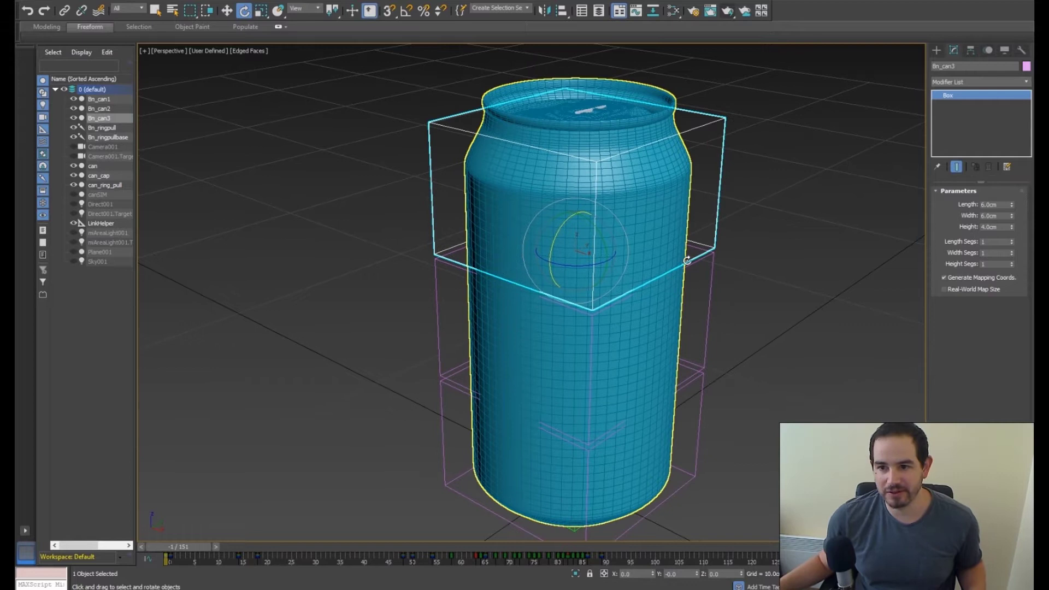
pyautogui.keyDown('alt'); pyautogui.moveTo(646, 290); pyautogui.dragTo(676, 261, button='middle'); pyautogui.keyUp('alt')
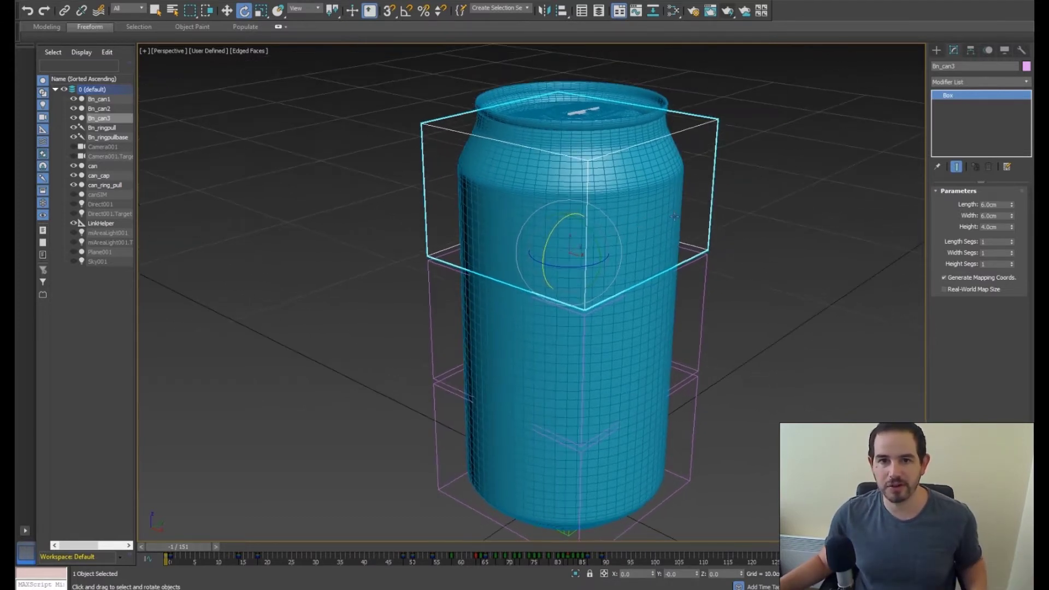
pyautogui.keyDown('alt'); pyautogui.moveTo(681, 223); pyautogui.dragTo(595, 249, button='middle'); pyautogui.keyUp('alt')
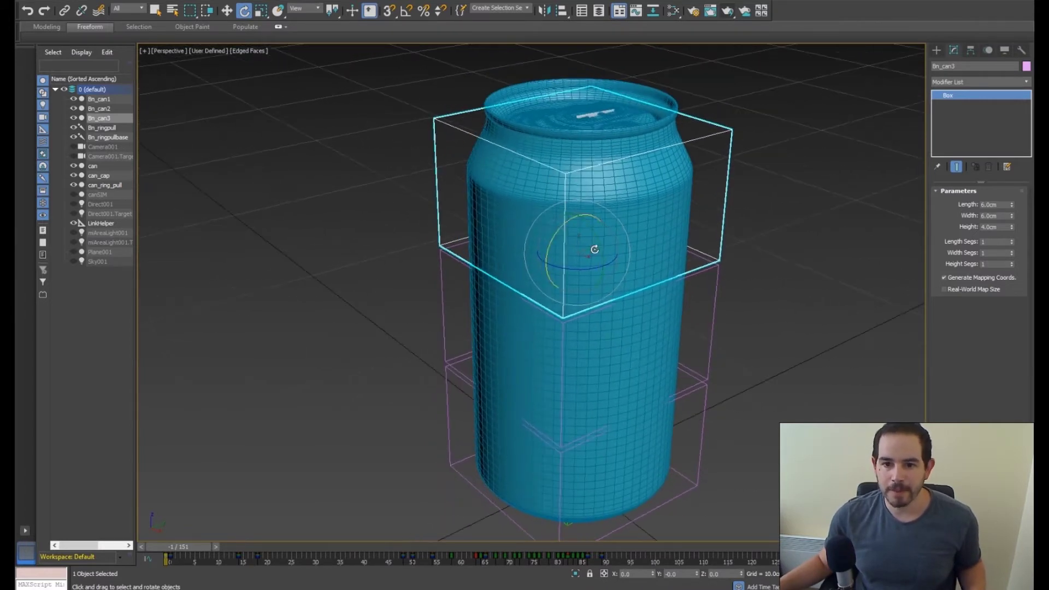
# Step: Inspect the can's Skin envelopes for Bn_can1, Bn_can2 and Bn_can3, and return to default shading with nothing selected
pyautogui.click(549, 272)
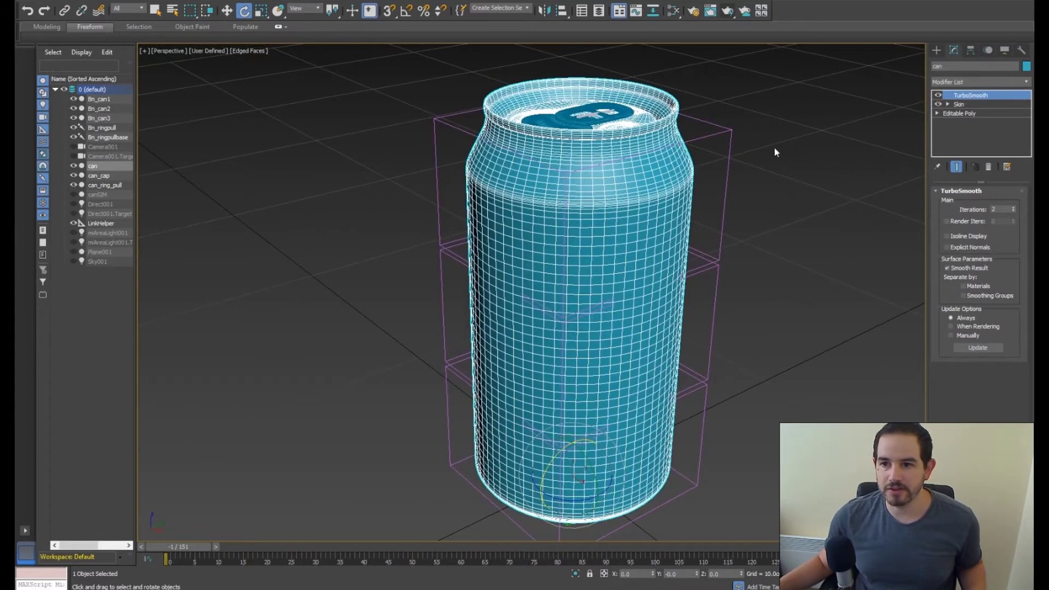
pyautogui.click(960, 105)
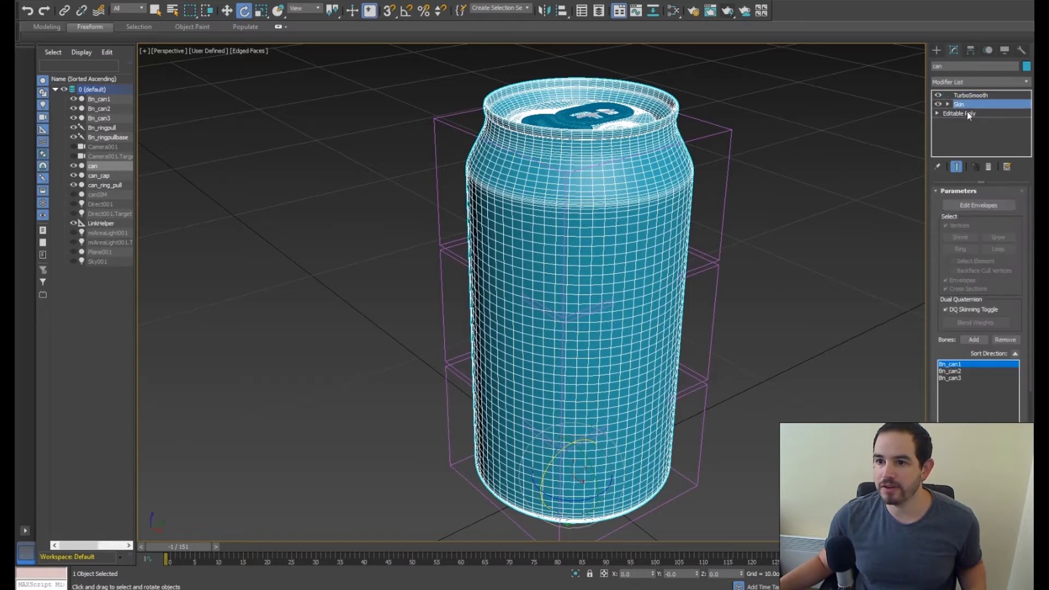
pyautogui.click(978, 205)
pyautogui.scroll(4, 703, 335)
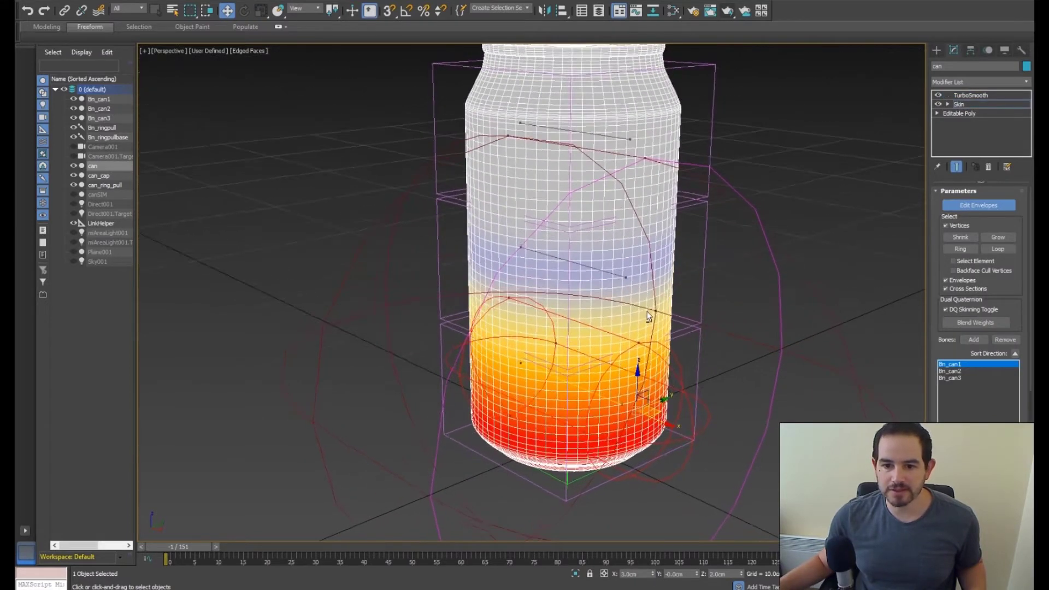
pyautogui.keyDown('alt'); pyautogui.moveTo(649, 316); pyautogui.dragTo(638, 379, button='middle'); pyautogui.keyUp('alt')
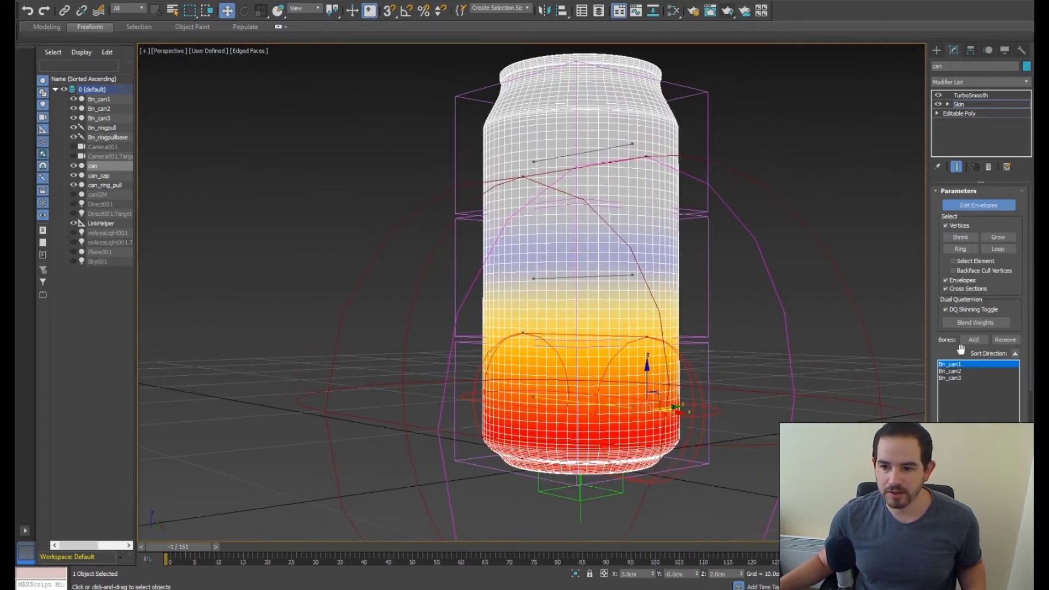
pyautogui.click(950, 371)
pyautogui.moveTo(693, 297); pyautogui.dragTo(788, 349, button='middle')
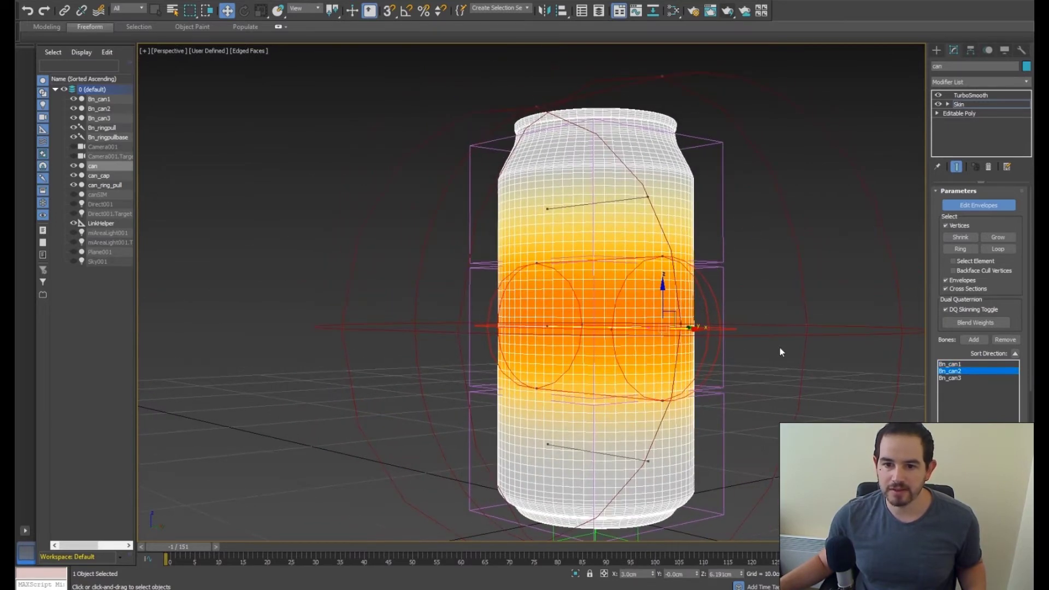
pyautogui.click(953, 378)
pyautogui.keyDown('alt'); pyautogui.moveTo(669, 235); pyautogui.dragTo(650, 257, button='middle'); pyautogui.keyUp('alt')
pyautogui.click(966, 205)
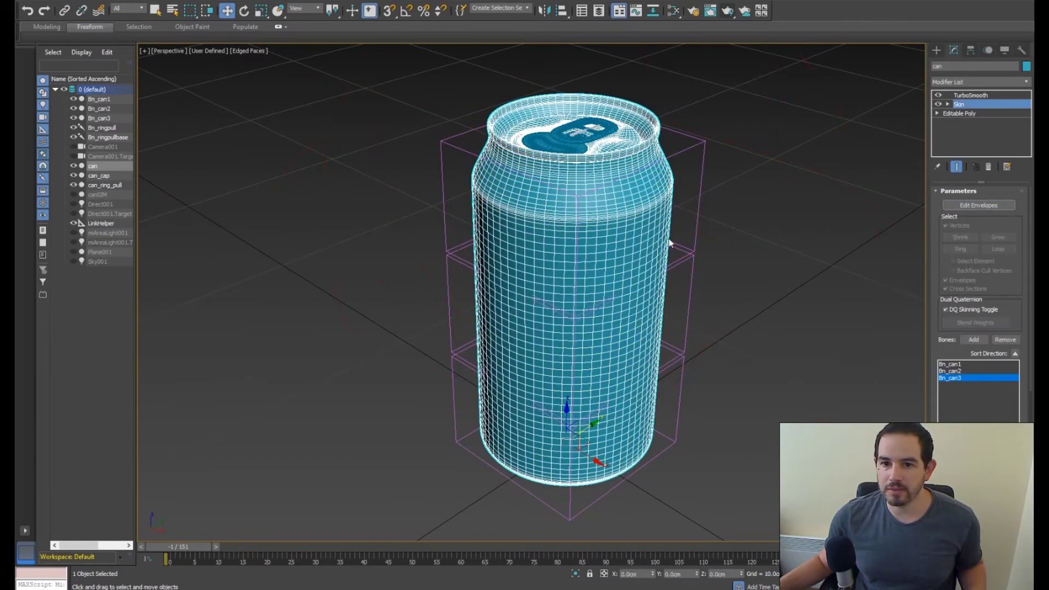
pyautogui.press('F4')
pyautogui.click(735, 230)
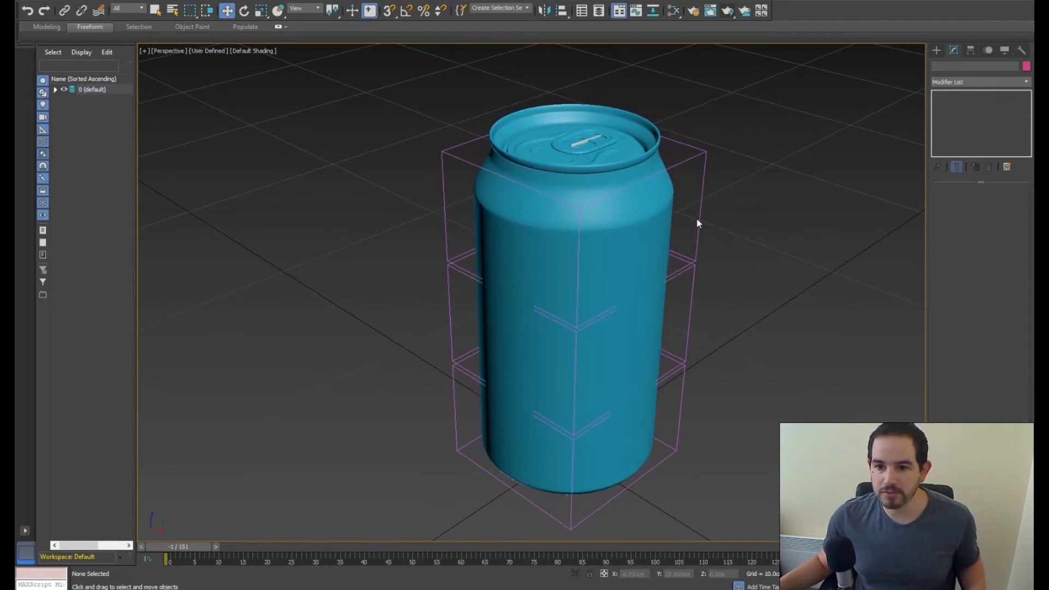
# Step: Select Bn_can3 and test bending the upper part of the can by rotating the bone about its X axis
pyautogui.click(698, 219)
pyautogui.keyDown('alt'); pyautogui.moveTo(719, 254); pyautogui.dragTo(589, 230, button='middle'); pyautogui.keyUp('alt')
pyautogui.press('e')
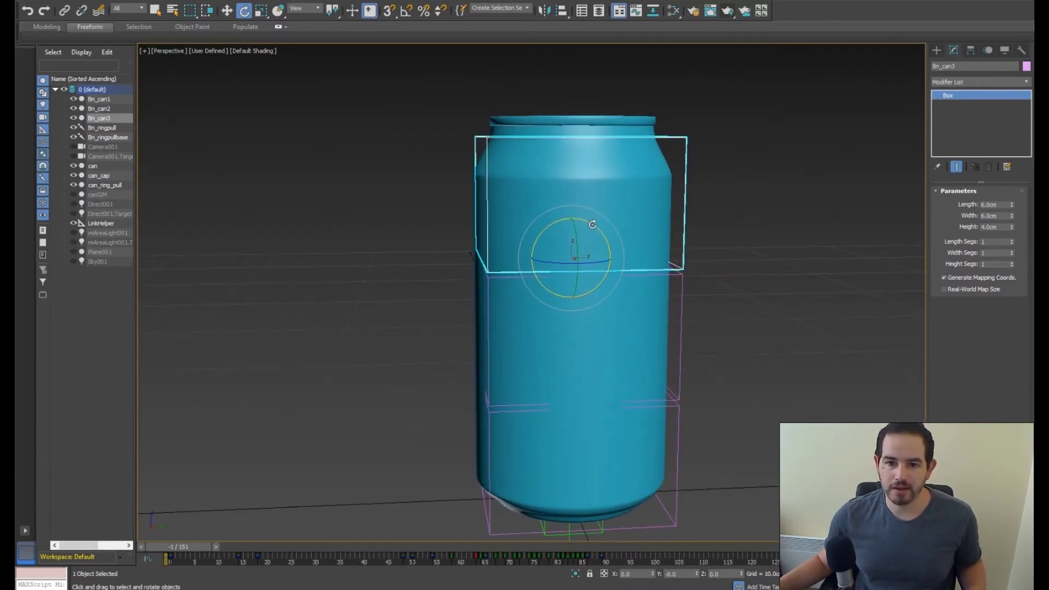
pyautogui.moveTo(584, 220)
pyautogui.mouseDown()
pyautogui.moveTo(549, 224)
pyautogui.moveTo(607, 216)
pyautogui.moveTo(535, 221)
pyautogui.moveTo(677, 229)
pyautogui.moveTo(571, 217)
pyautogui.mouseUp()
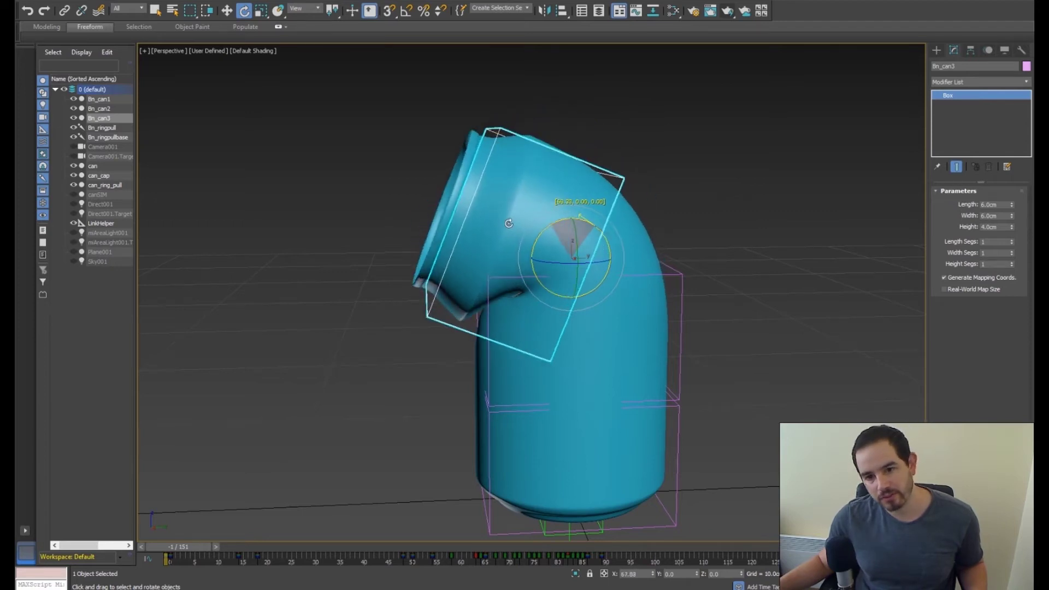
pyautogui.moveTo(506, 217); pyautogui.dragTo(604, 202)
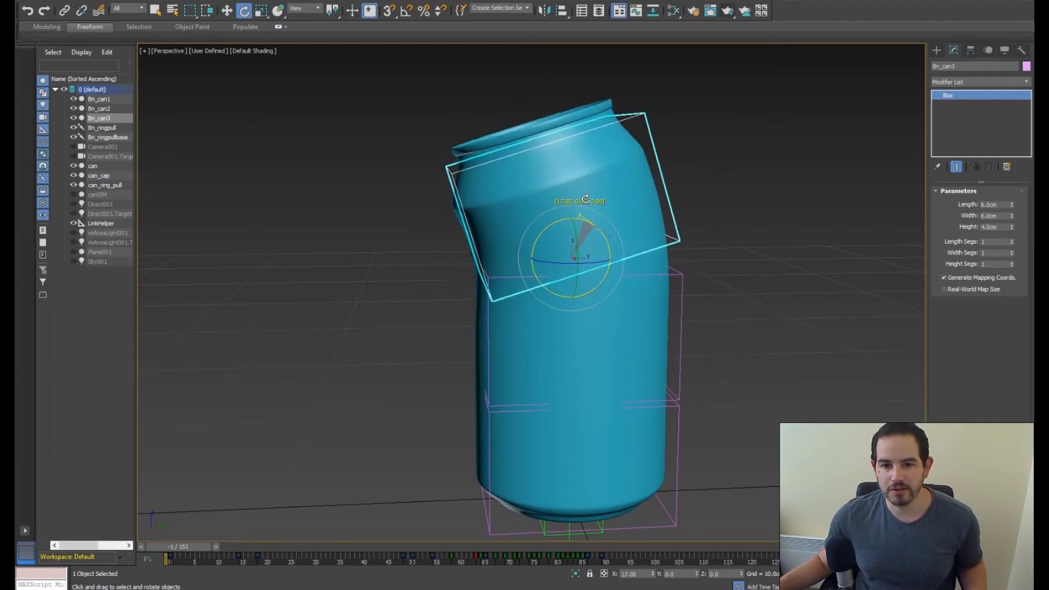
pyautogui.moveTo(550, 201); pyautogui.dragTo(544, 203)
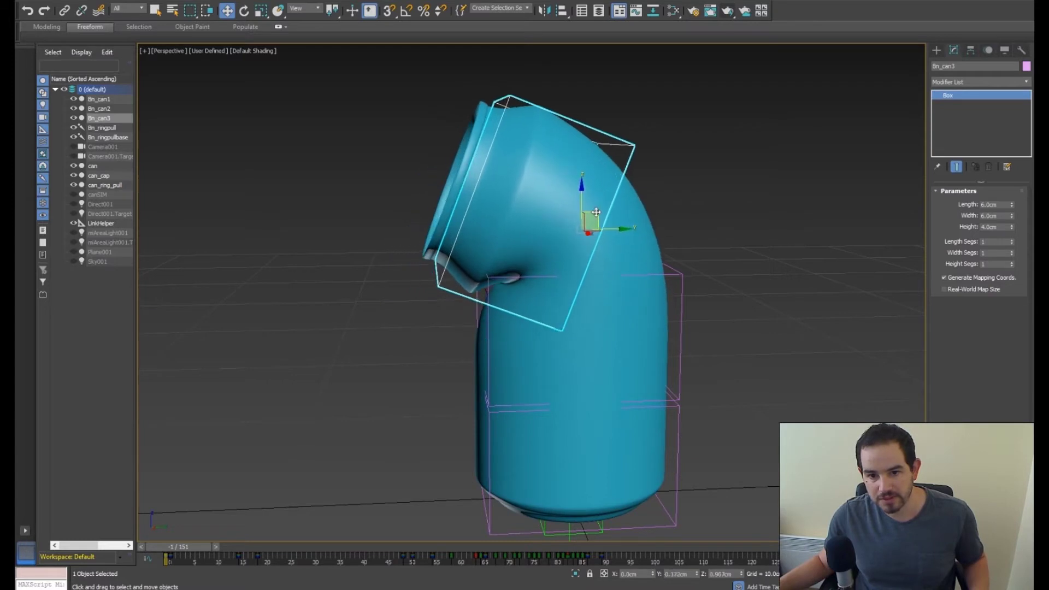
# Step: Try moving the tilted Bn_can3 bone around, and undo its transforms to straighten the can
pyautogui.moveTo(566, 232); pyautogui.dragTo(568, 229)
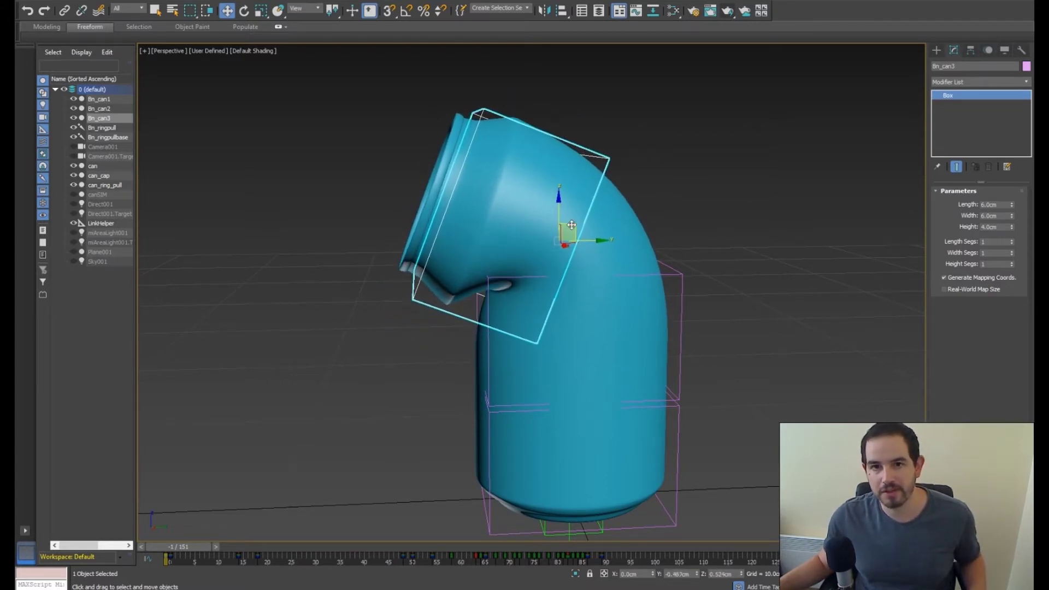
pyautogui.moveTo(496, 204); pyautogui.dragTo(588, 203)
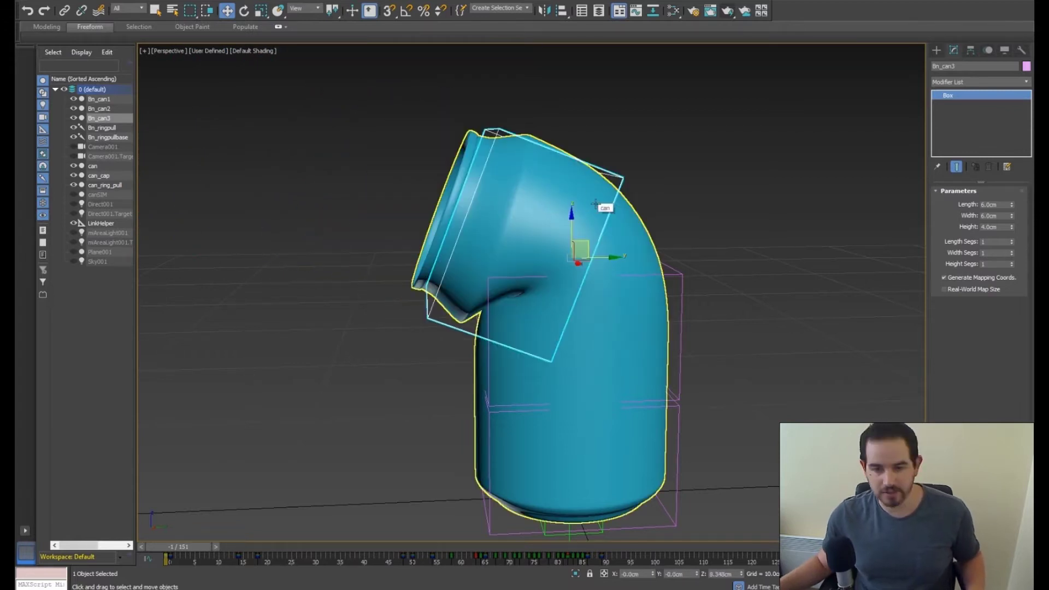
pyautogui.hotkey('ctrl', 'z')
# Step: Select the LinkHelper point helper beneath the can, try moving and rotating it, and undo the change
pyautogui.scroll(-3, 649, 267)
pyautogui.keyDown('alt'); pyautogui.moveTo(519, 246); pyautogui.dragTo(637, 183, button='middle'); pyautogui.keyUp('alt')
pyautogui.scroll(3, 632, 269)
pyautogui.keyDown('alt'); pyautogui.moveTo(616, 317); pyautogui.dragTo(591, 430, button='middle'); pyautogui.keyUp('alt')
pyautogui.click(590, 430)
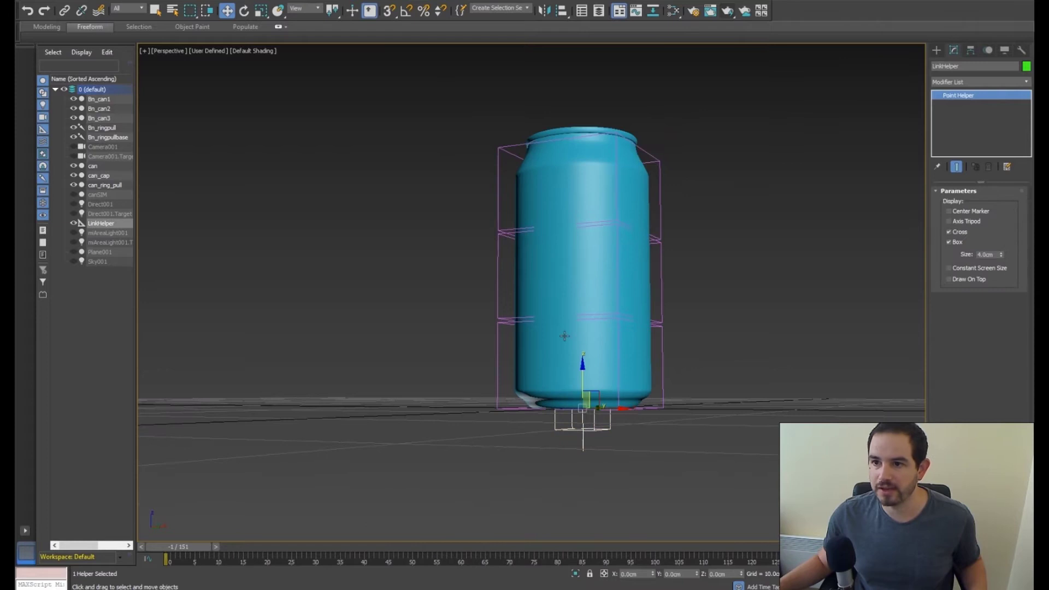
pyautogui.keyDown('alt'); pyautogui.moveTo(564, 335); pyautogui.dragTo(619, 285, button='middle'); pyautogui.keyUp('alt')
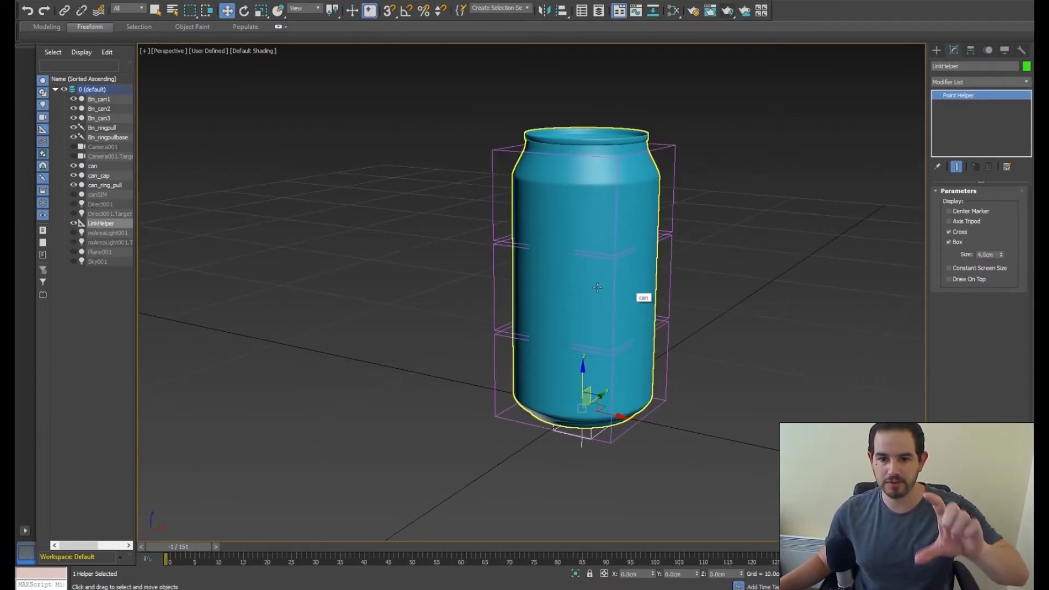
pyautogui.moveTo(595, 396)
pyautogui.mouseDown()
pyautogui.moveTo(486, 356)
pyautogui.moveTo(559, 345)
pyautogui.moveTo(594, 395)
pyautogui.moveTo(547, 404)
pyautogui.moveTo(592, 384)
pyautogui.mouseUp()
pyautogui.rightClick(593, 396)
pyautogui.press('e')
pyautogui.hotkey('ctrl', 'z')
pyautogui.scroll(3, 625, 313)
pyautogui.keyDown('alt'); pyautogui.moveTo(626, 321); pyautogui.dragTo(558, 401, button='middle'); pyautogui.keyUp('alt')
pyautogui.scroll(-3, 598, 346)
pyautogui.scroll(3, 599, 346)
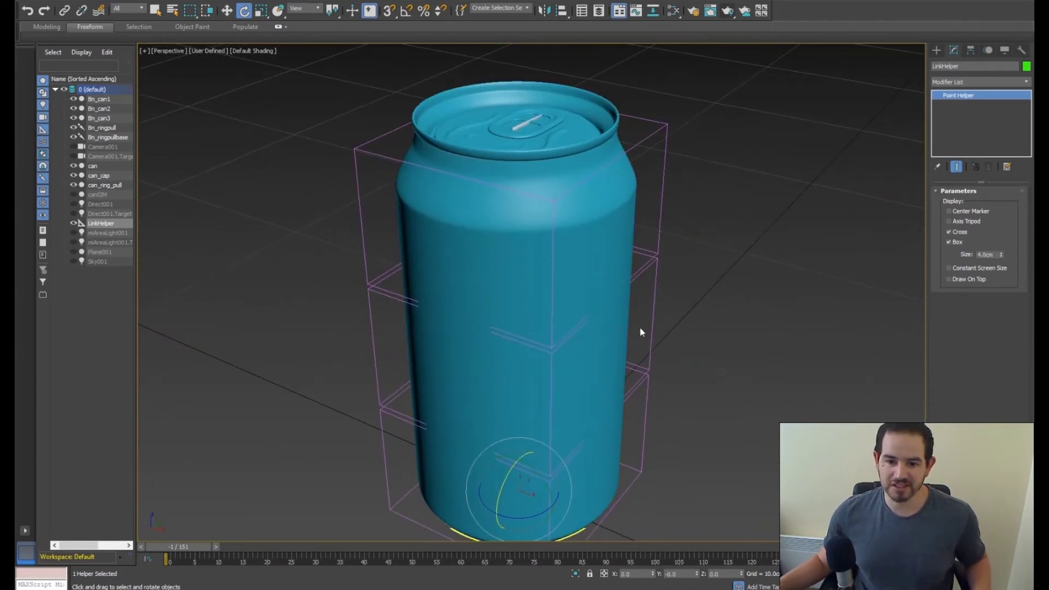
# Step: Advance to frame 0, where the can is bent, and set the animation range's start time to 0
pyautogui.scroll(-3, 641, 332)
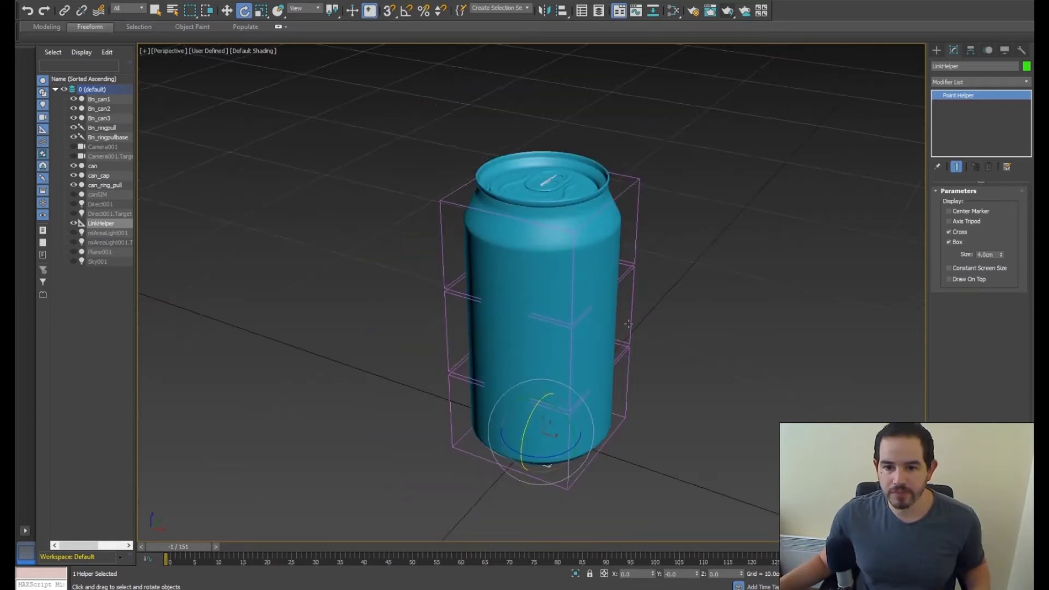
pyautogui.click(215, 548)
pyautogui.keyDown('alt'); pyautogui.moveTo(495, 421); pyautogui.dragTo(634, 373, button='middle'); pyautogui.keyUp('alt')
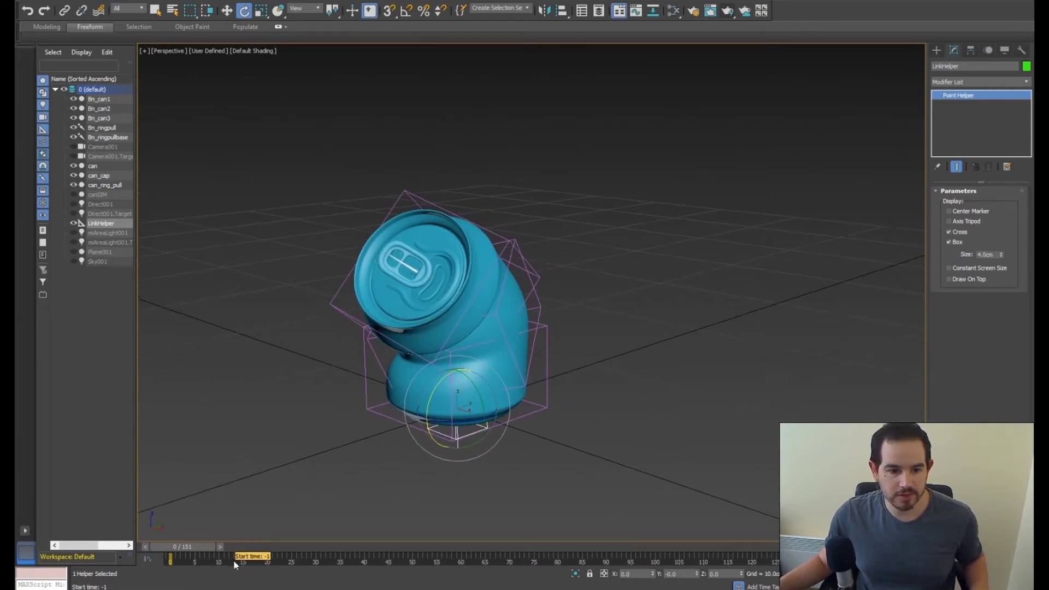
pyautogui.keyDown('ctrl'); pyautogui.keyDown('alt'); pyautogui.moveTo(235, 563); pyautogui.dragTo(229, 563); pyautogui.keyUp('alt'); pyautogui.keyUp('ctrl')
pyautogui.keyDown('alt'); pyautogui.moveTo(453, 357); pyautogui.dragTo(521, 339, button='middle'); pyautogui.keyUp('alt')
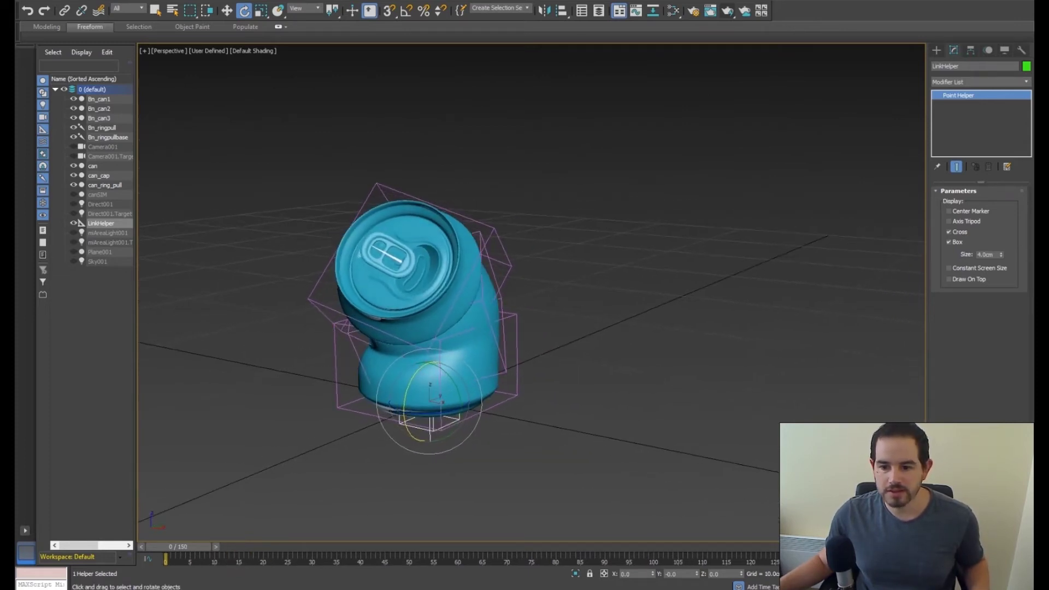
# Step: Play the can's bending animation, stop it, and scrub the timeline back to frame 25
pyautogui.press('/')
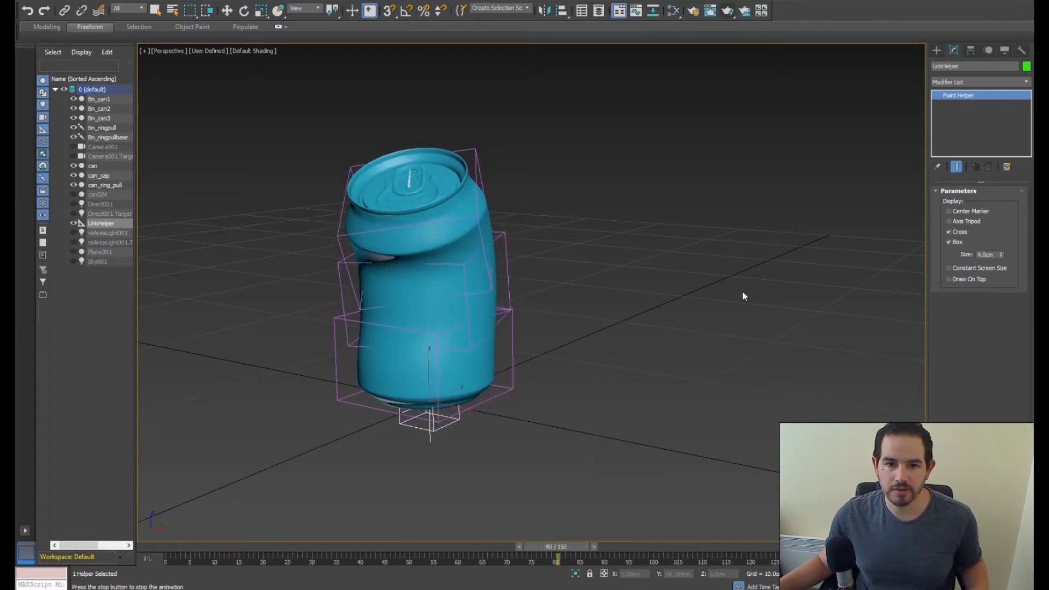
pyautogui.press('/')
pyautogui.press('e')
pyautogui.moveTo(710, 547); pyautogui.dragTo(294, 530)
pyautogui.scroll(4, 556, 300)
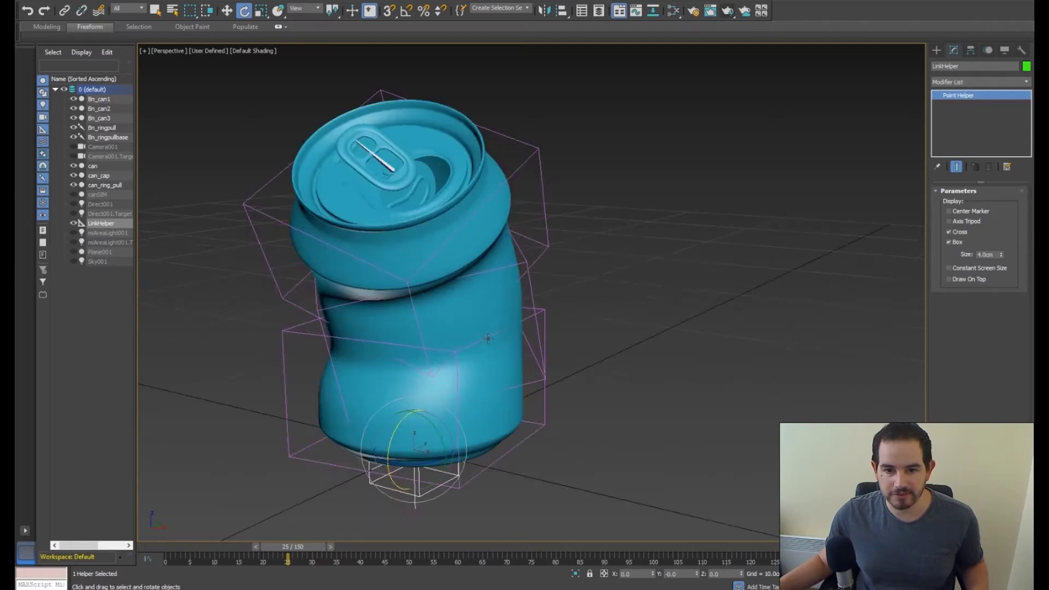
# Step: Select the Bn_can2 bone and scrub through the timeline to examine how its keyframes deform the can
pyautogui.press('e')
pyautogui.click(535, 301)
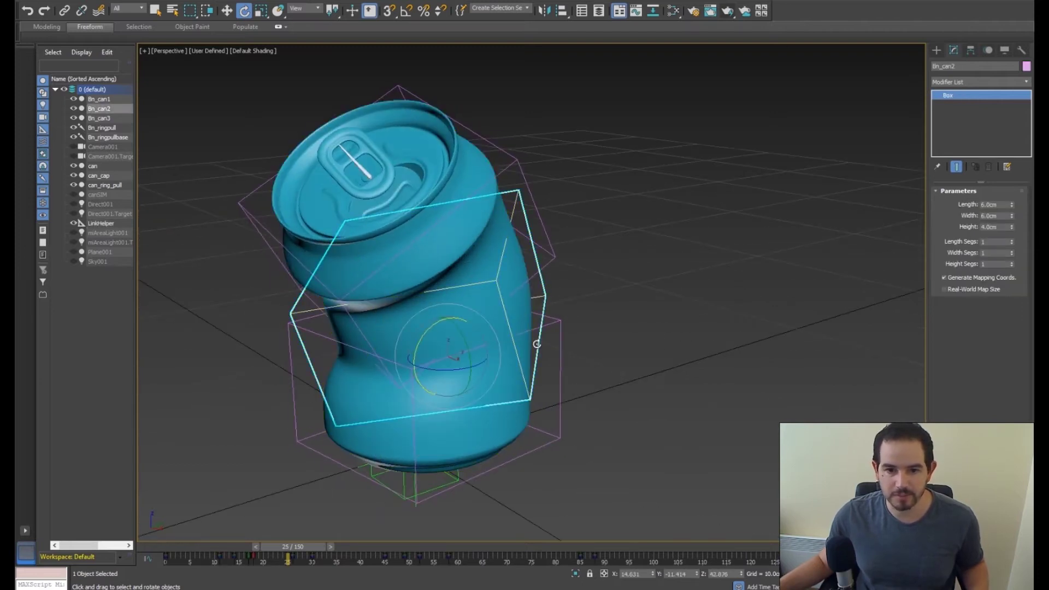
pyautogui.moveTo(283, 548); pyautogui.dragTo(462, 513)
pyautogui.moveTo(439, 437); pyautogui.dragTo(475, 507, button='middle')
pyautogui.moveTo(468, 548); pyautogui.dragTo(383, 548)
pyautogui.keyDown('alt'); pyautogui.moveTo(459, 350); pyautogui.dragTo(549, 321, button='middle'); pyautogui.keyUp('alt')
pyautogui.moveTo(391, 545); pyautogui.dragTo(520, 527)
pyautogui.press('e')
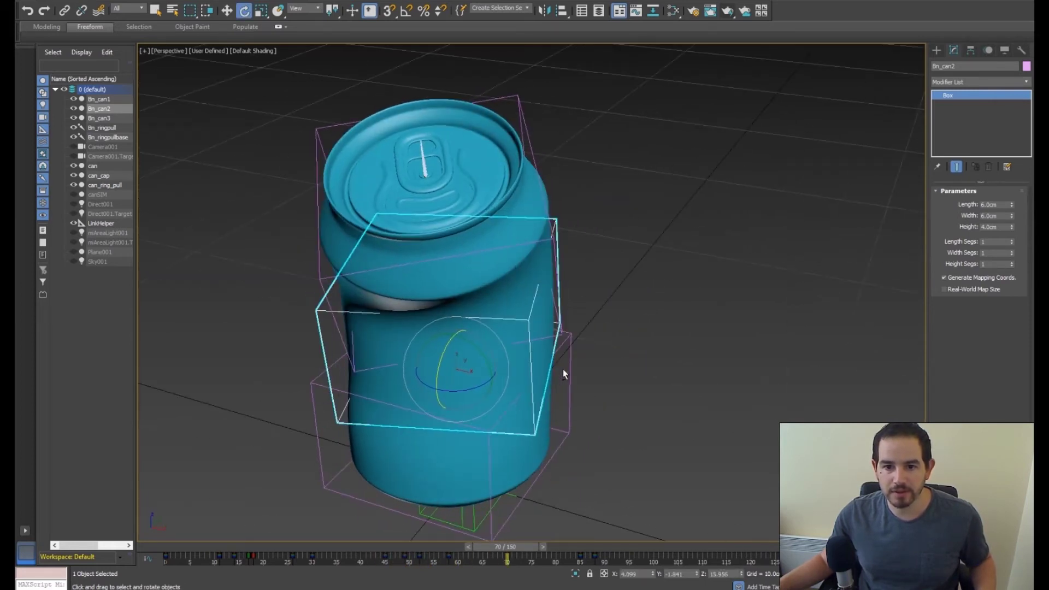
pyautogui.keyDown('alt'); pyautogui.moveTo(562, 374); pyautogui.dragTo(549, 373, button='middle'); pyautogui.keyUp('alt')
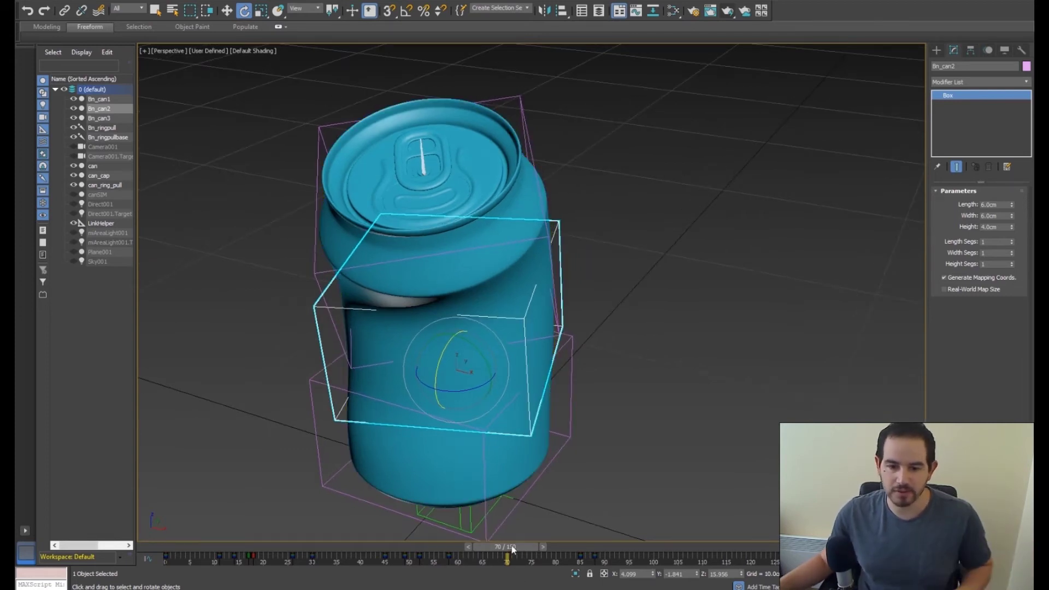
pyautogui.moveTo(512, 548); pyautogui.dragTo(627, 536)
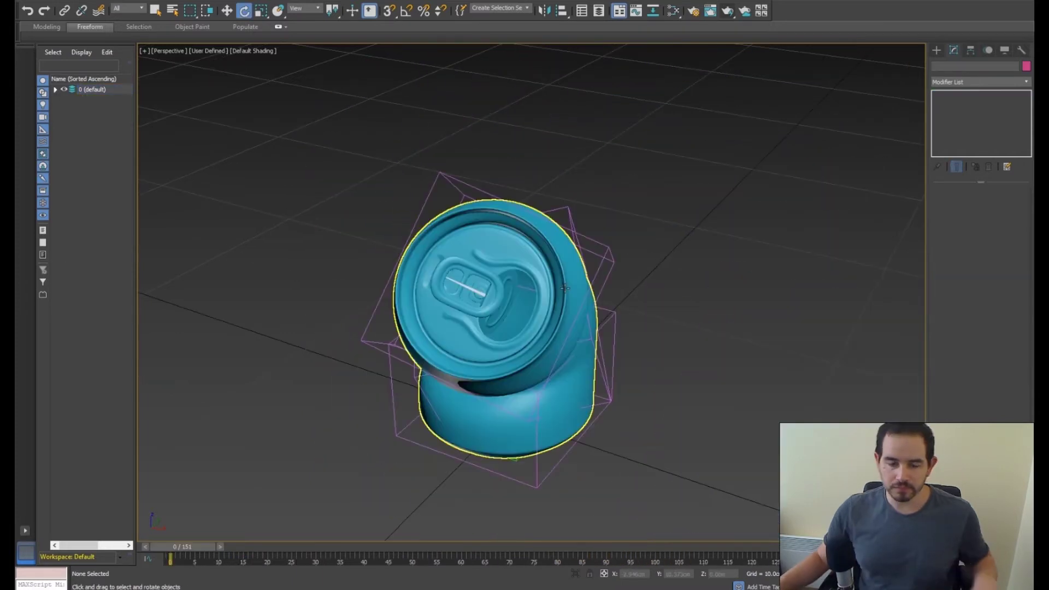
# Step: Inspect the bent can at frame 0 from the front and side, checking the folds between its bone sections
pyautogui.moveTo(623, 337); pyautogui.dragTo(621, 322, button='middle')
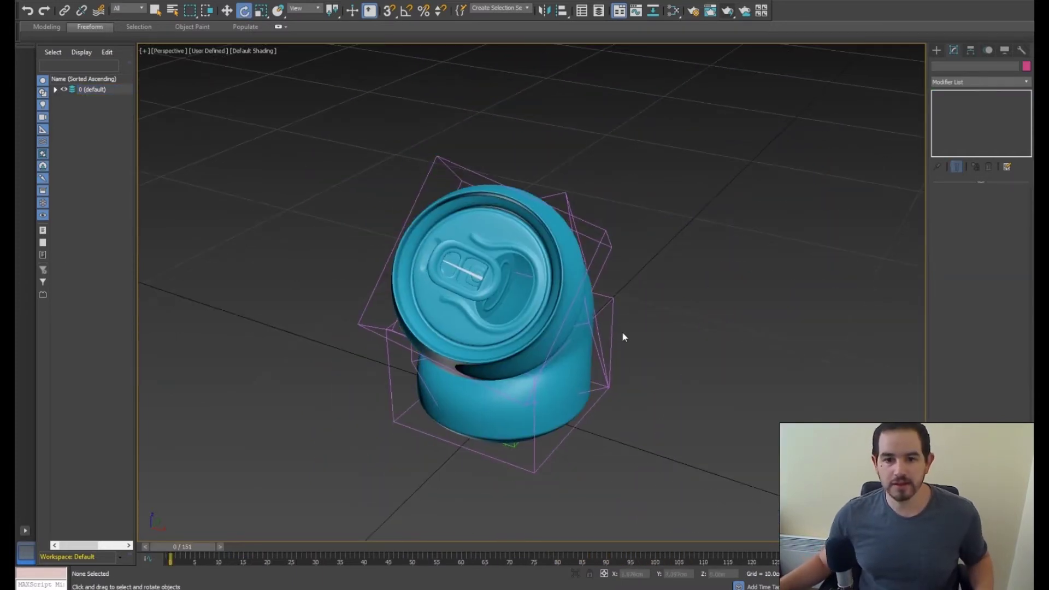
pyautogui.scroll(6, 499, 300)
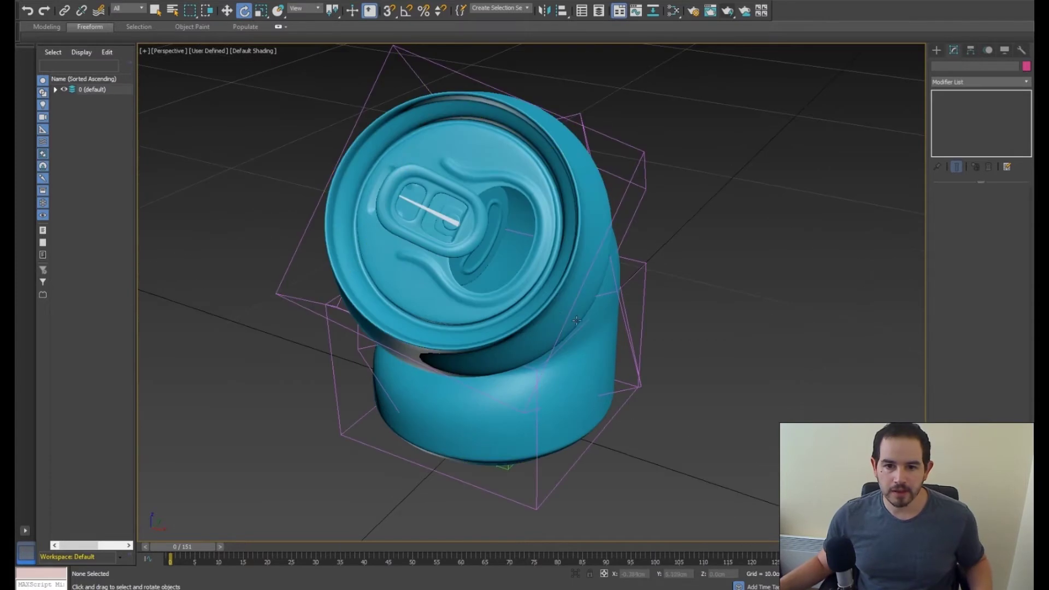
pyautogui.moveTo(591, 286); pyautogui.dragTo(542, 233, button='middle')
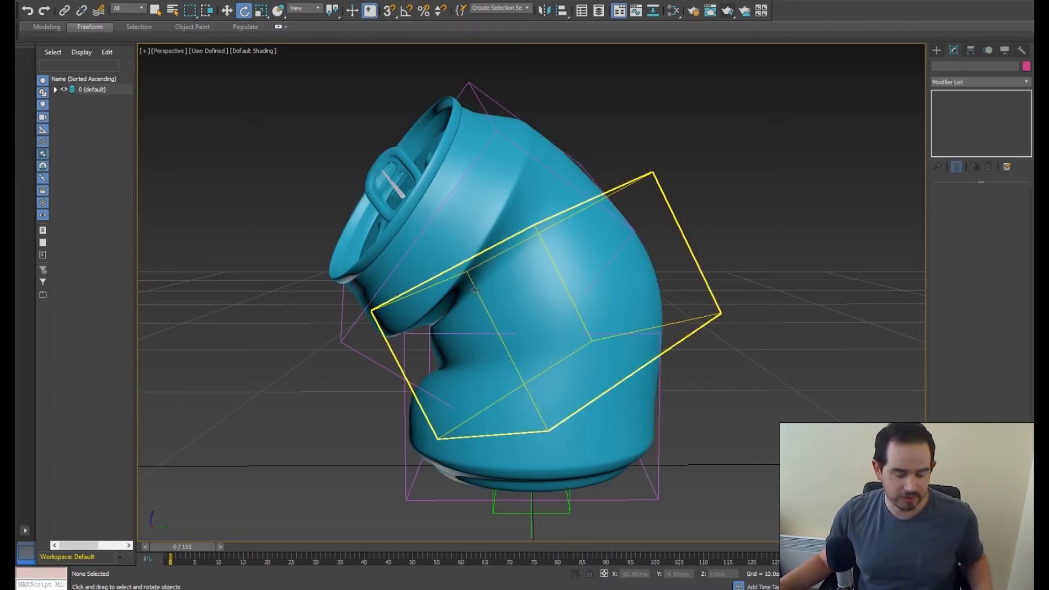
pyautogui.keyDown('alt'); pyautogui.moveTo(533, 261); pyautogui.dragTo(560, 276, button='middle'); pyautogui.keyUp('alt')
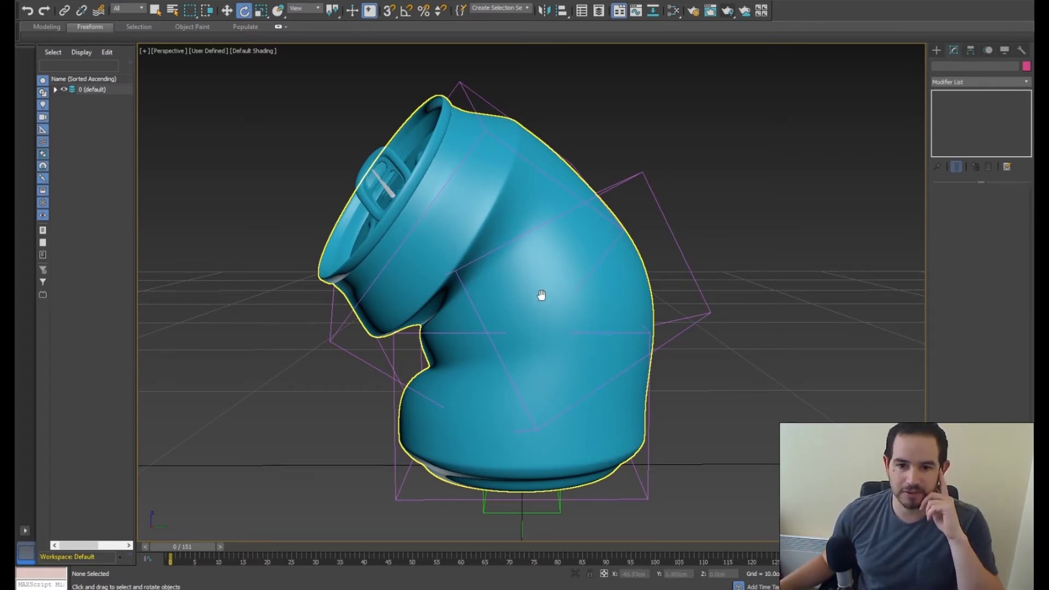
pyautogui.moveTo(546, 294); pyautogui.dragTo(545, 290, button='middle')
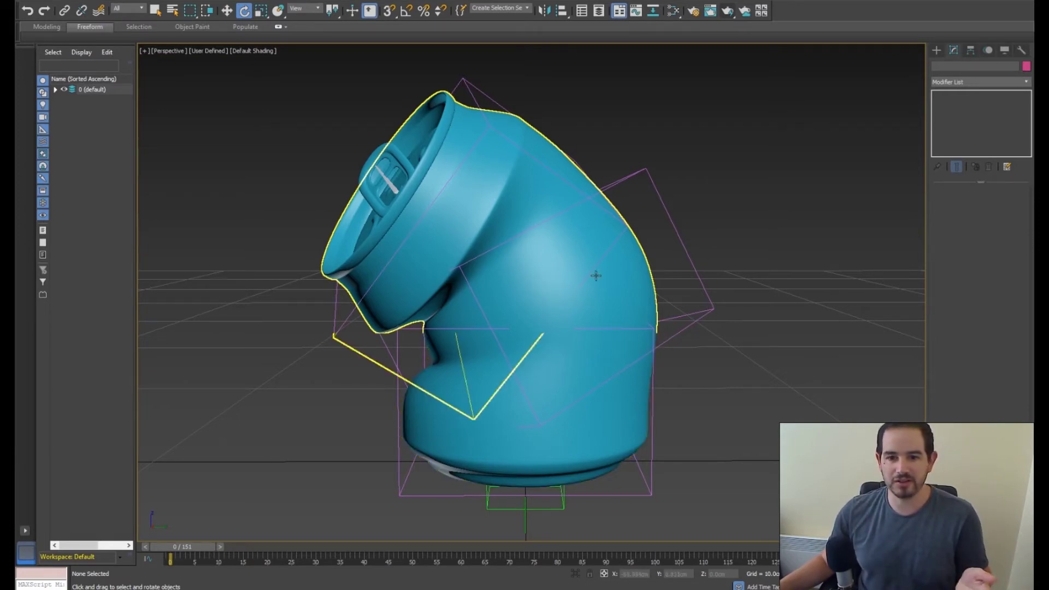
pyautogui.moveTo(537, 272); pyautogui.dragTo(548, 274, button='middle')
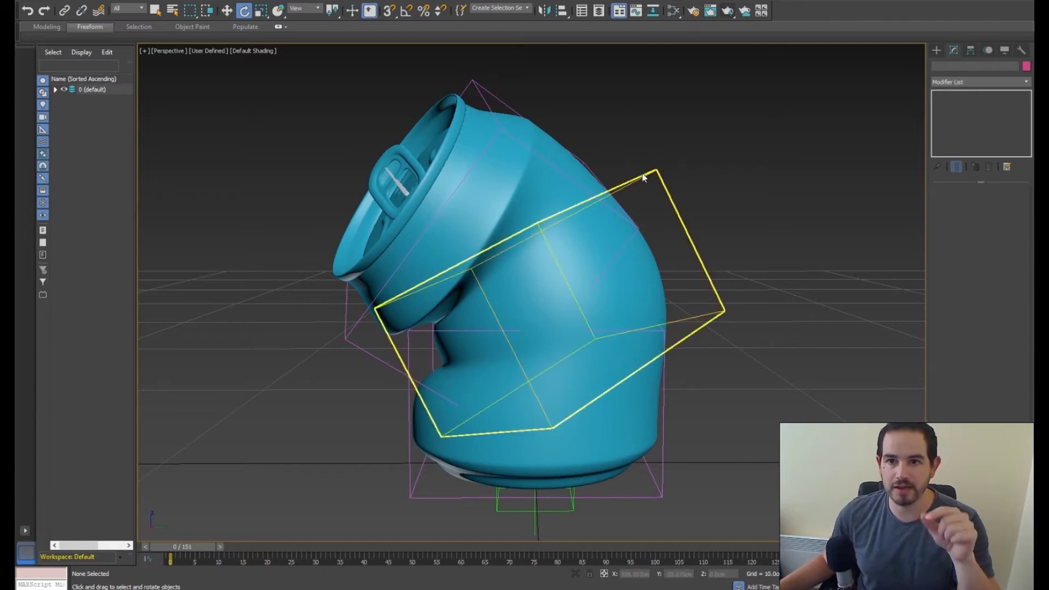
pyautogui.keyDown('alt'); pyautogui.moveTo(650, 174); pyautogui.dragTo(700, 141, button='middle'); pyautogui.keyUp('alt')
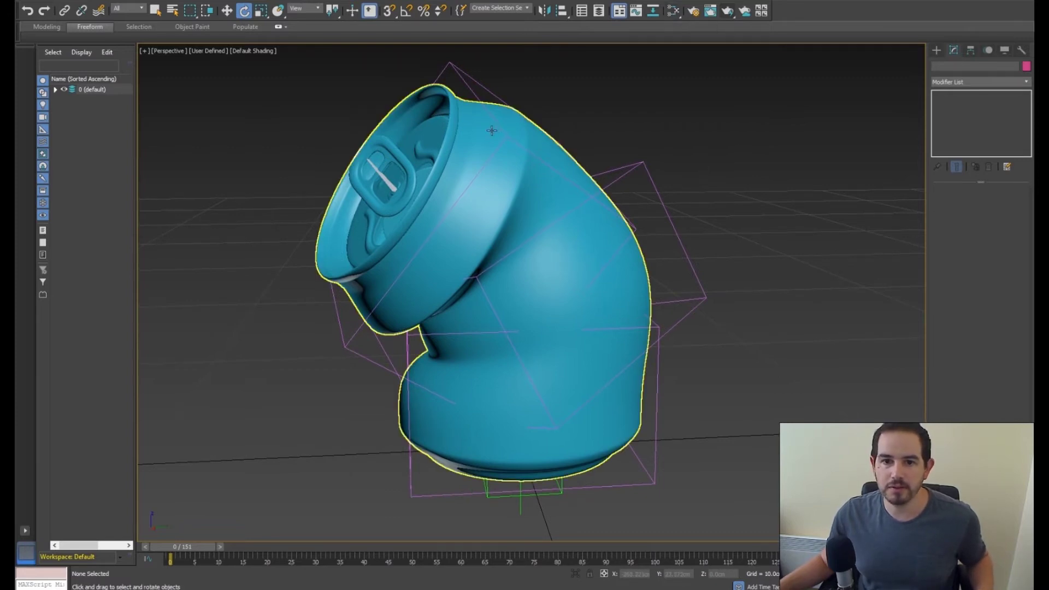
# Step: Open the Slate Material Editor and look over the node network of the Arch & Design material, Material #39
pyautogui.click(676, 13)
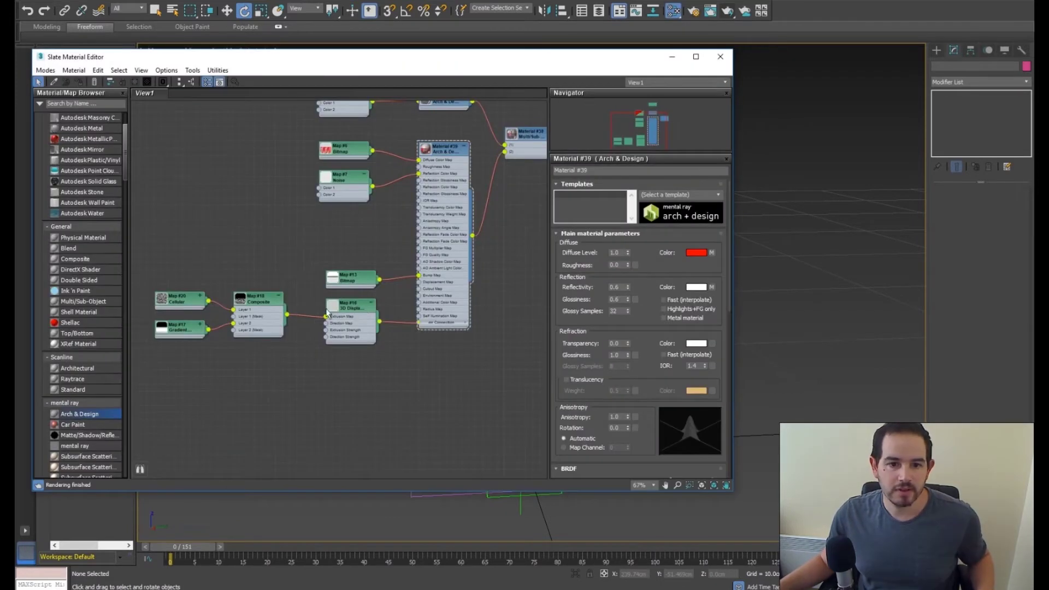
pyautogui.moveTo(478, 266); pyautogui.dragTo(447, 368, button='middle')
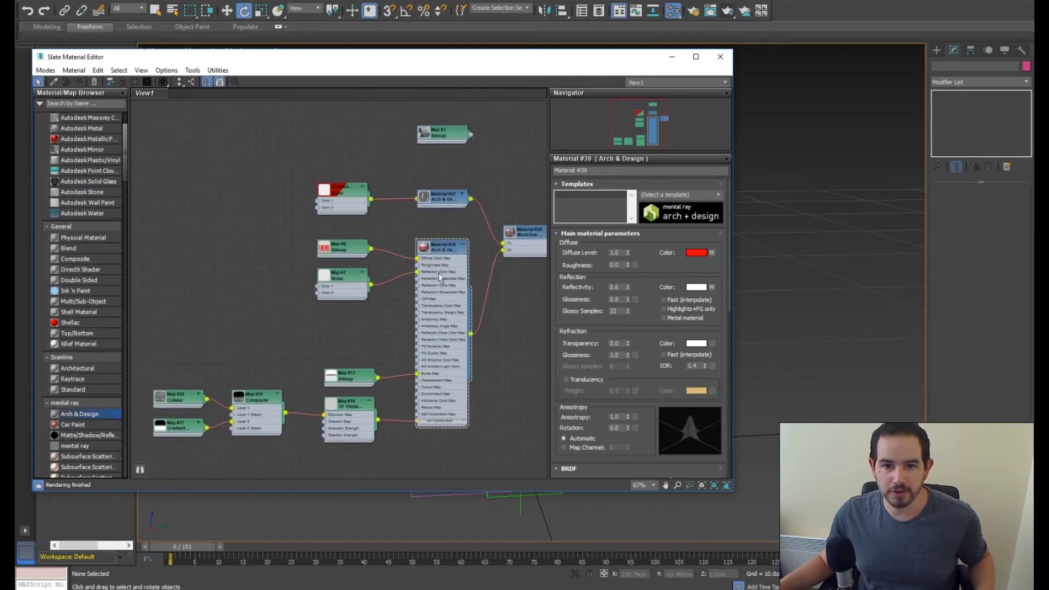
pyautogui.moveTo(434, 282); pyautogui.dragTo(437, 225, button='middle')
pyautogui.moveTo(377, 346); pyautogui.dragTo(401, 320, button='middle')
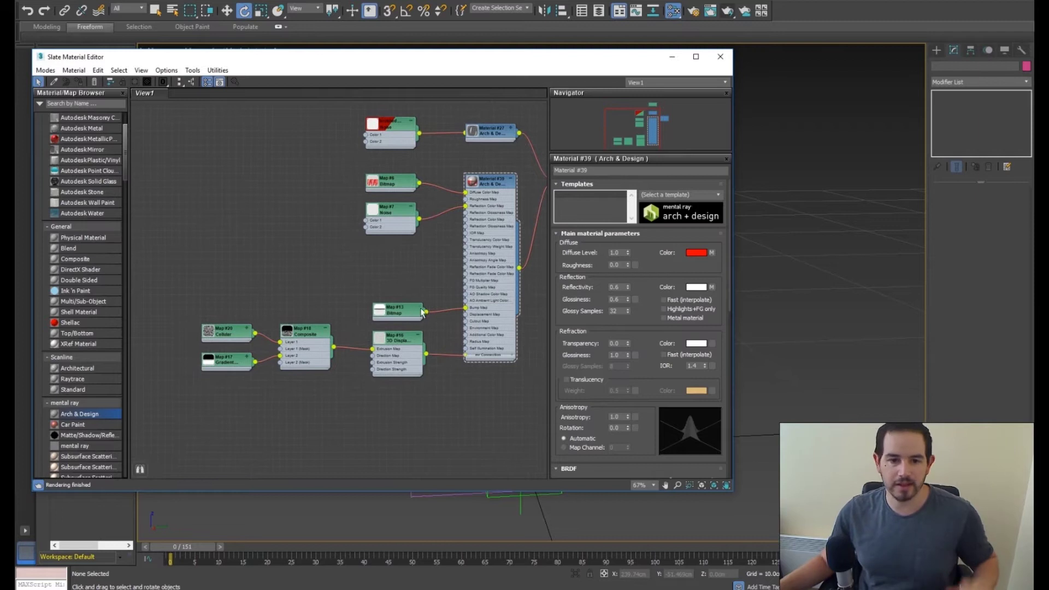
# Step: Examine the Cellular and Gradient maps feeding the Composite map and the 3D Displacement node
pyautogui.scroll(1, 367, 363)
pyautogui.moveTo(384, 373); pyautogui.dragTo(399, 350, button='middle')
pyautogui.scroll(2, 399, 350)
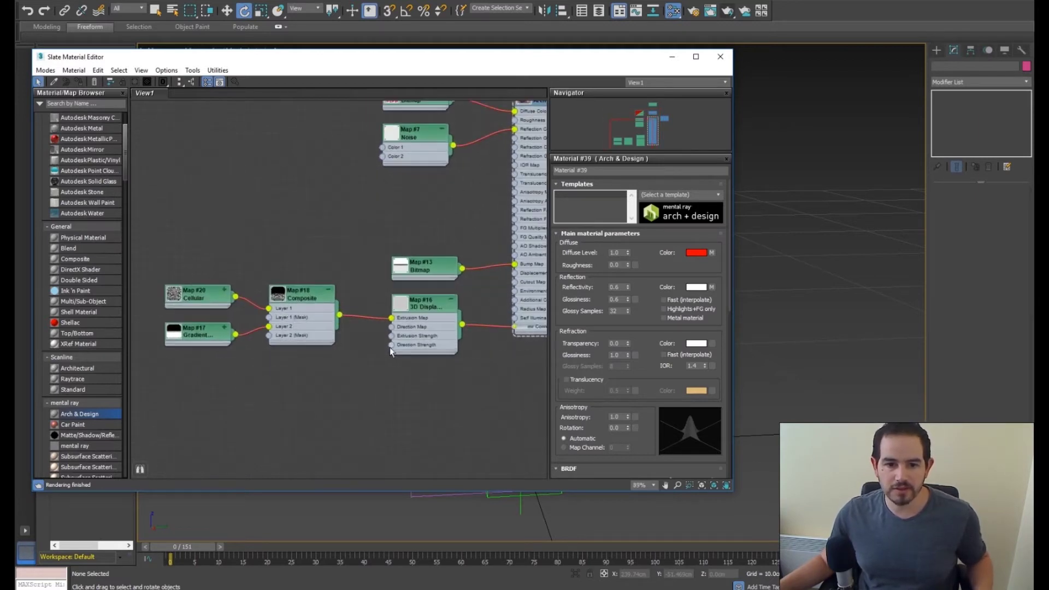
pyautogui.moveTo(338, 331); pyautogui.dragTo(364, 326, button='middle')
pyautogui.scroll(1, 414, 356)
pyautogui.moveTo(419, 356); pyautogui.dragTo(436, 332, button='middle')
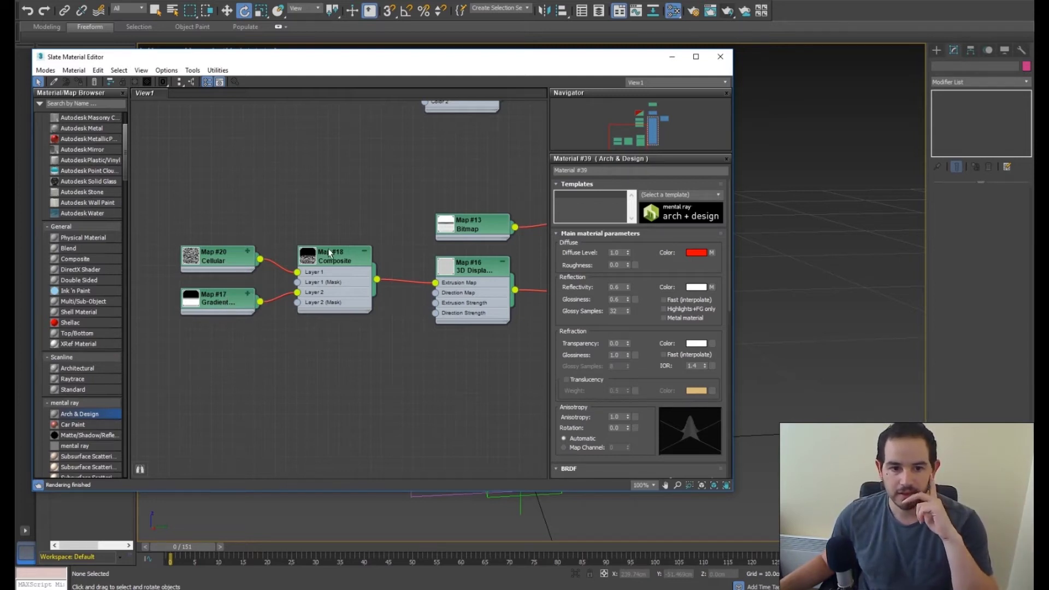
pyautogui.moveTo(394, 305)
pyautogui.mouseDown(button='middle')
pyautogui.moveTo(360, 290)
pyautogui.moveTo(337, 260)
pyautogui.moveTo(402, 299)
pyautogui.mouseUp(button='middle')
pyautogui.scroll(-1, 371, 300)
# Step: Move and narrow the Slate Material Editor window, and frame the can beside it
pyautogui.moveTo(506, 66); pyautogui.dragTo(462, 85)
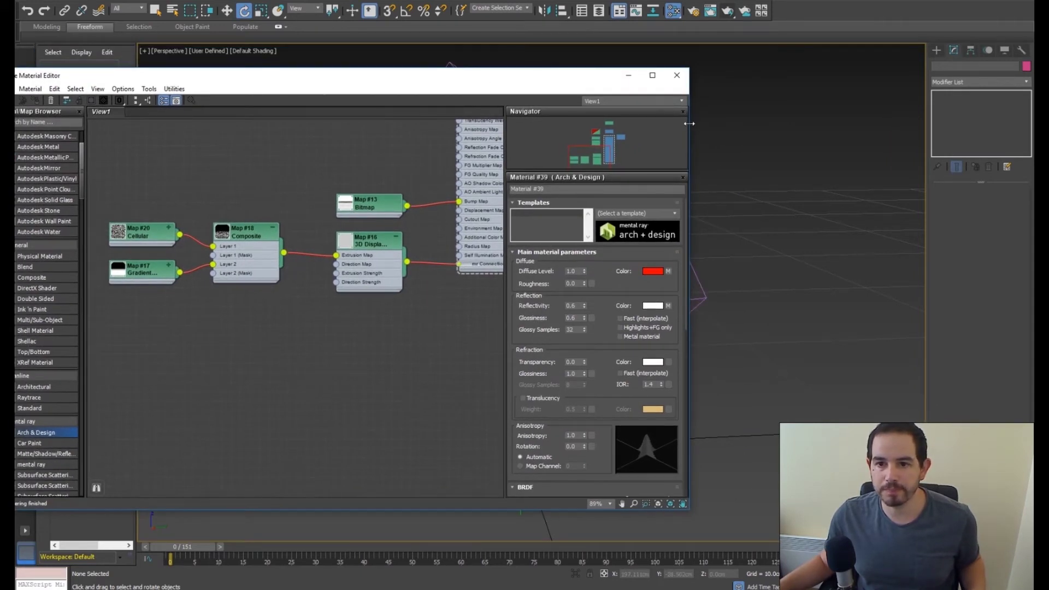
pyautogui.moveTo(688, 124); pyautogui.dragTo(538, 142)
pyautogui.moveTo(607, 181); pyautogui.dragTo(709, 162, button='middle')
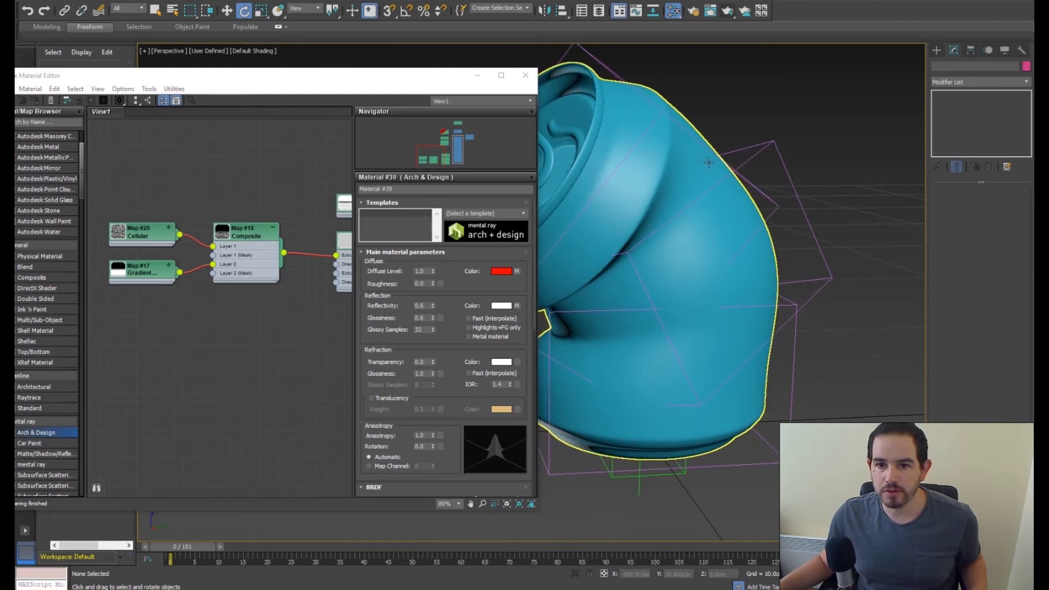
# Step: Select the can mesh and add a Displace modifier above TurboSmooth
pyautogui.click(631, 104)
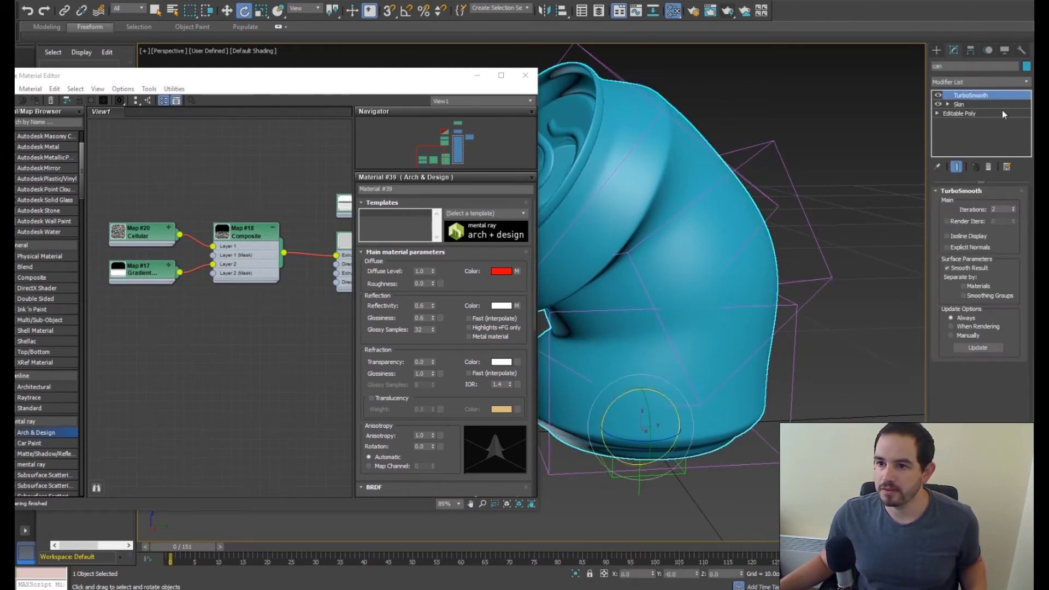
pyautogui.click(1027, 82)
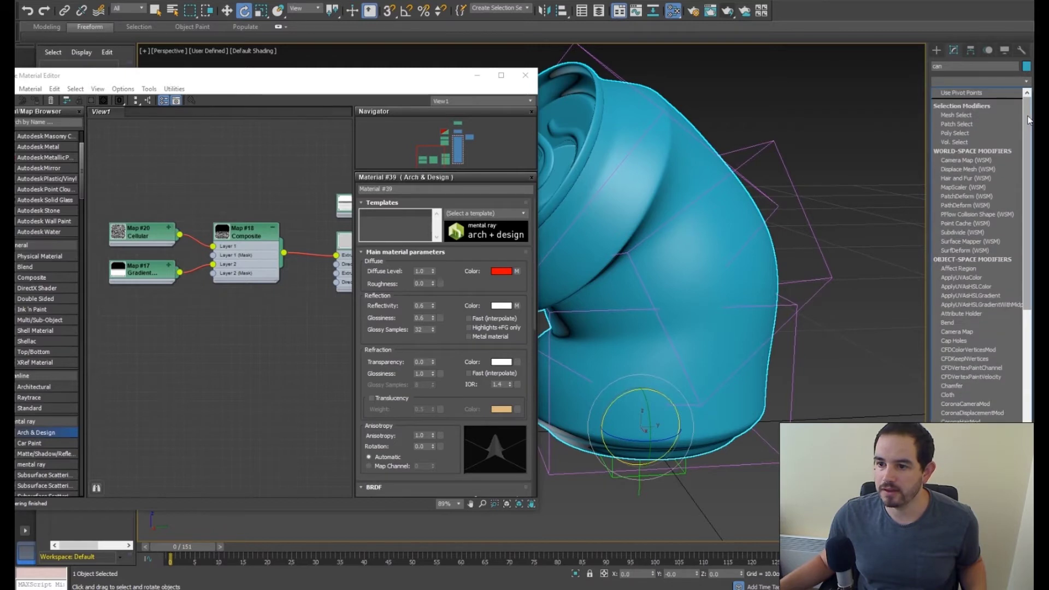
pyautogui.moveTo(1028, 118); pyautogui.dragTo(1029, 262)
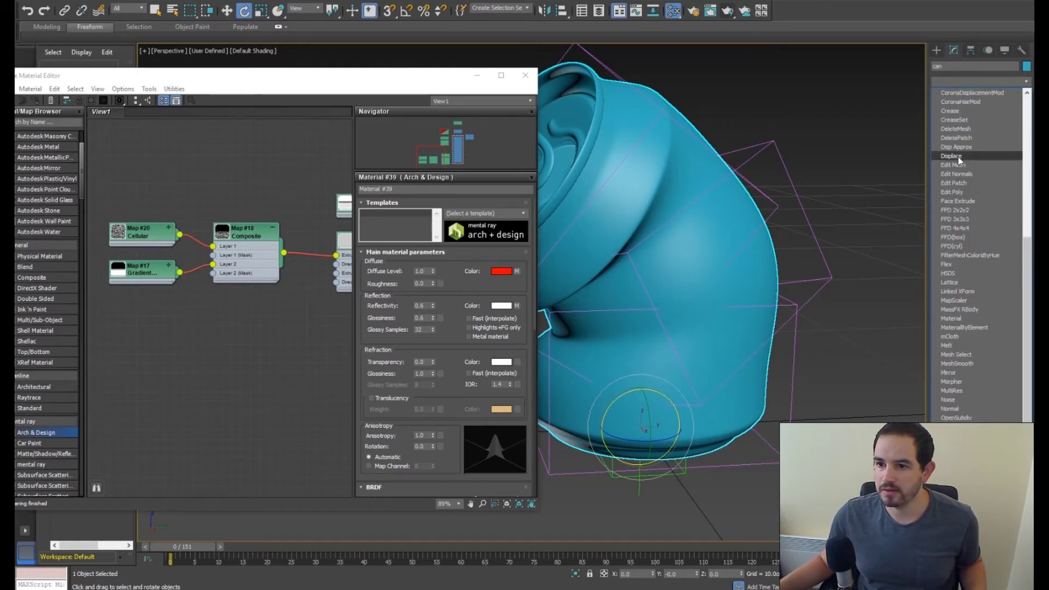
pyautogui.click(958, 156)
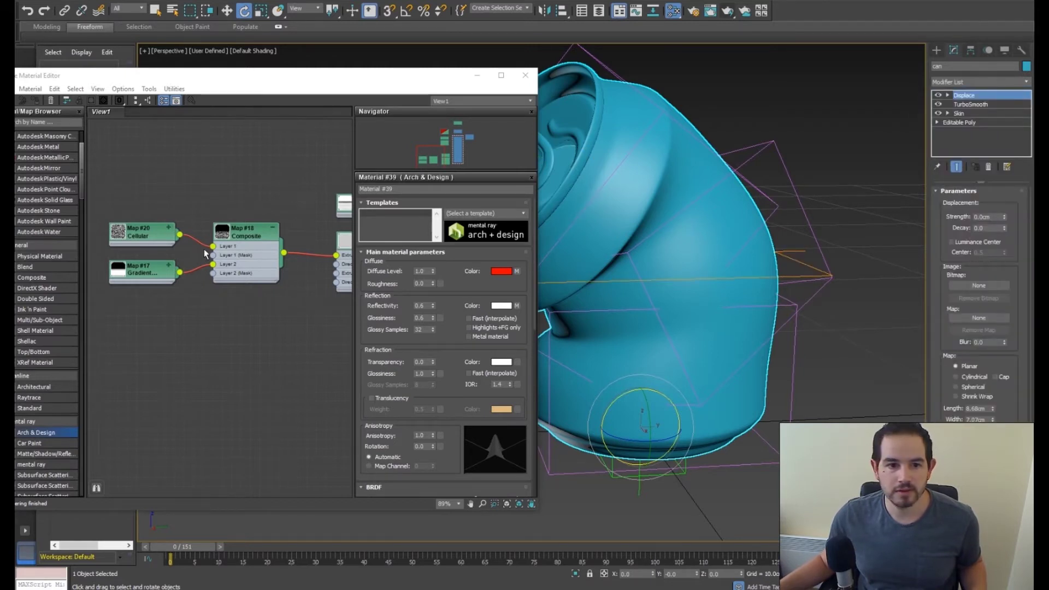
# Step: Assign the Map #18 Composite to the Displace modifier's map slot as an instance
pyautogui.moveTo(284, 254); pyautogui.dragTo(376, 233)
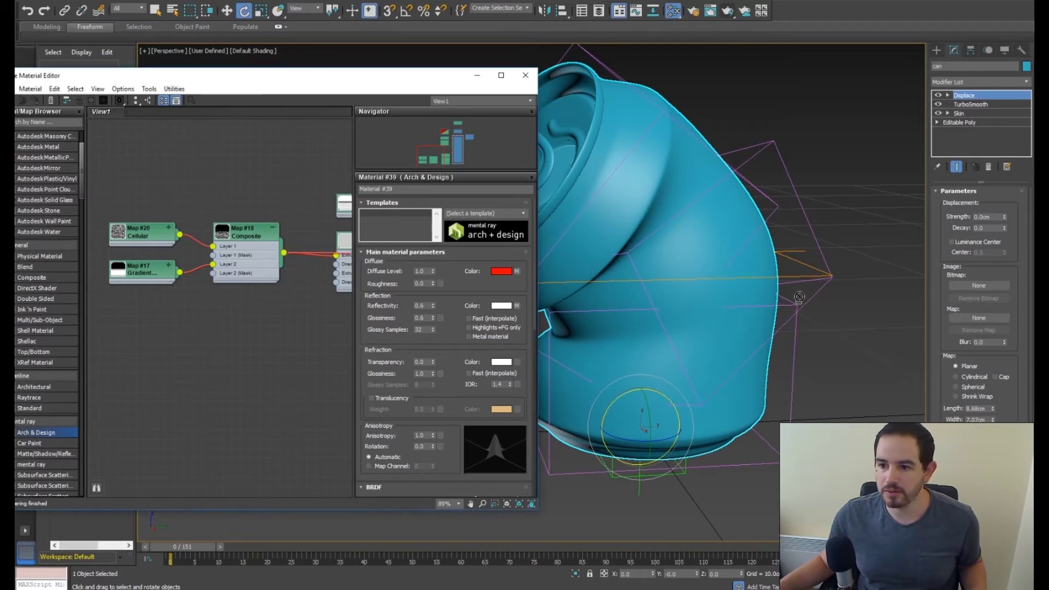
pyautogui.moveTo(968, 319); pyautogui.dragTo(974, 316)
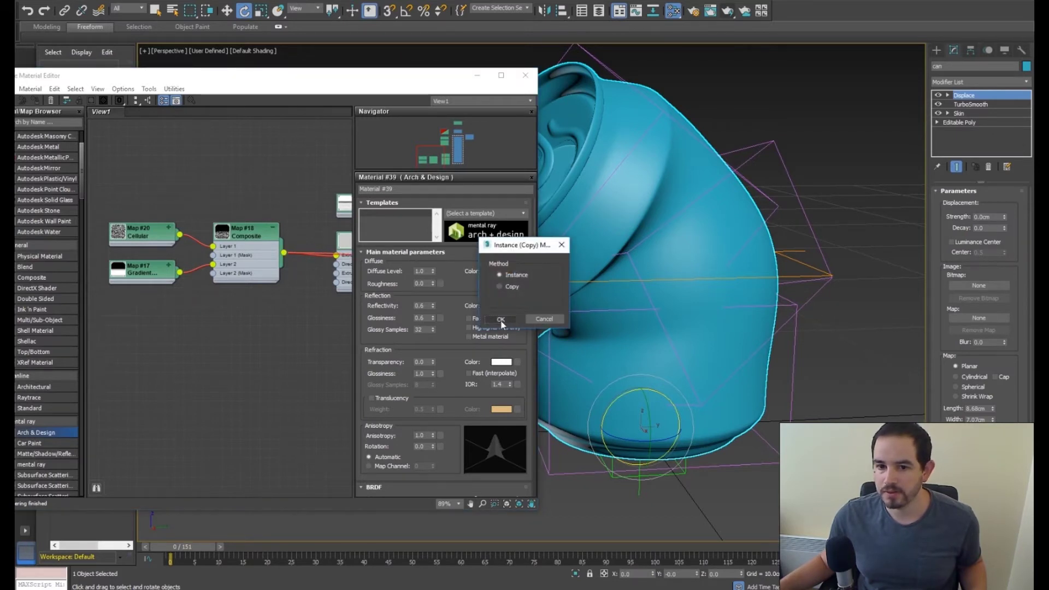
pyautogui.click(500, 319)
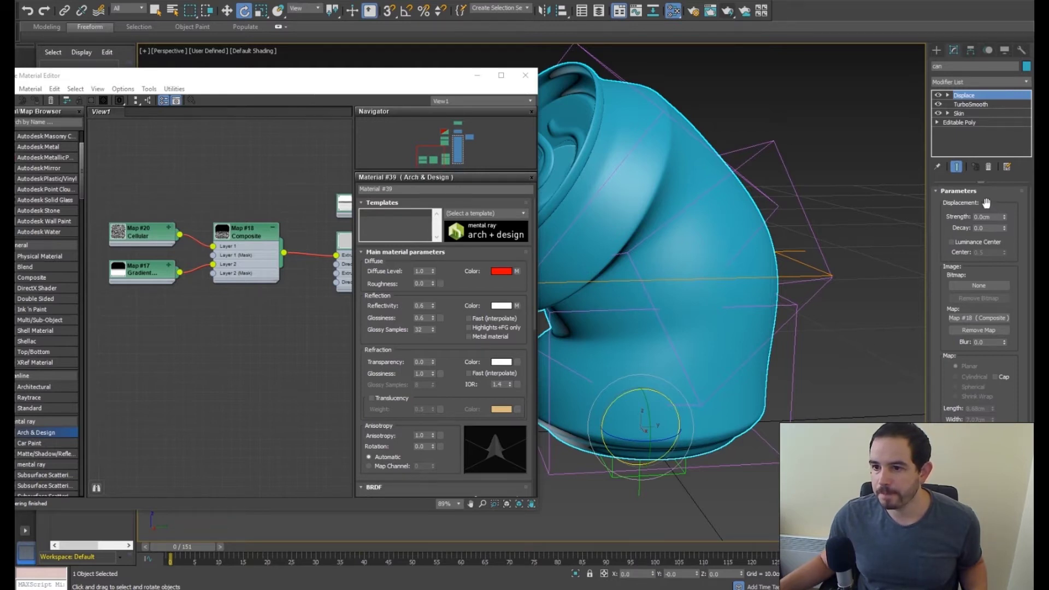
# Step: Set the Displace strength to -1.76 cm, close the Slate Material Editor, and view the dented can
pyautogui.moveTo(1004, 220); pyautogui.dragTo(1012, 309)
pyautogui.moveTo(728, 253); pyautogui.dragTo(665, 241, button='middle')
pyautogui.click(525, 76)
pyautogui.moveTo(704, 327); pyautogui.dragTo(700, 262, button='middle')
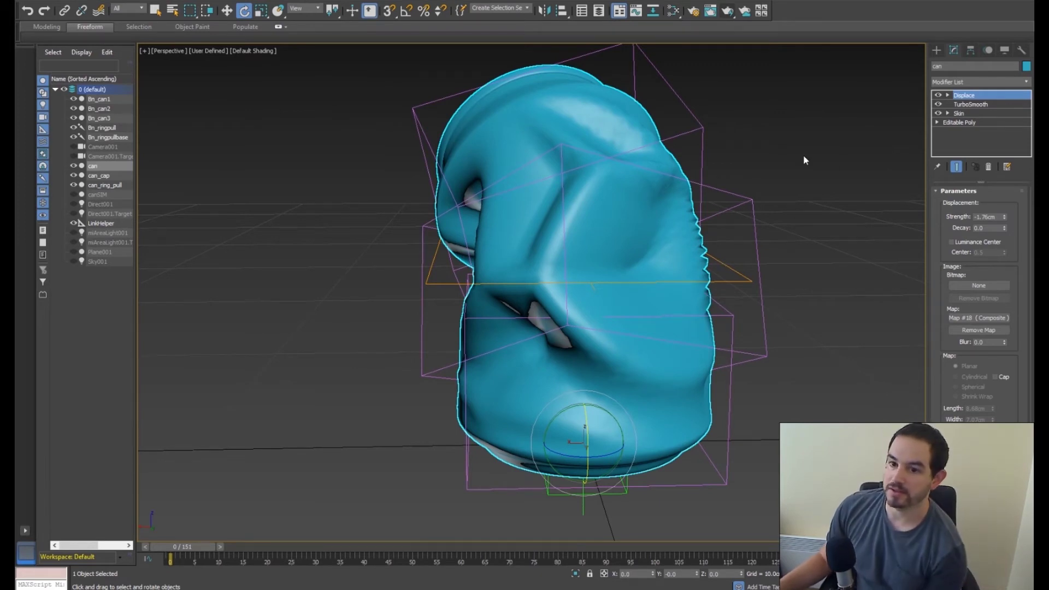
# Step: Check the can's mesh density with edged faces on and off, and raise the TurboSmooth iterations to 3
pyautogui.click(970, 104)
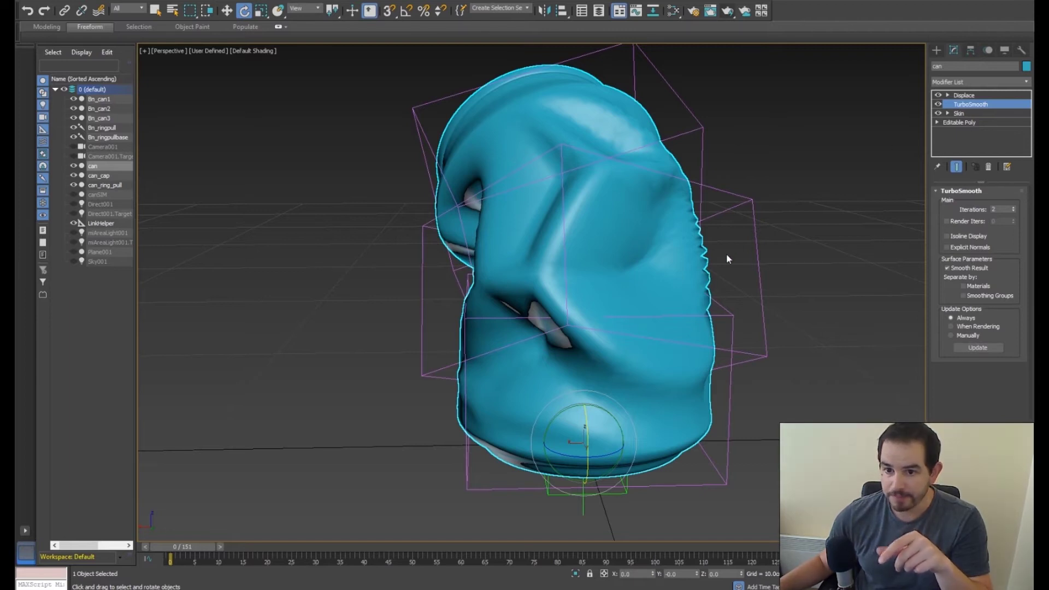
pyautogui.press('F4')
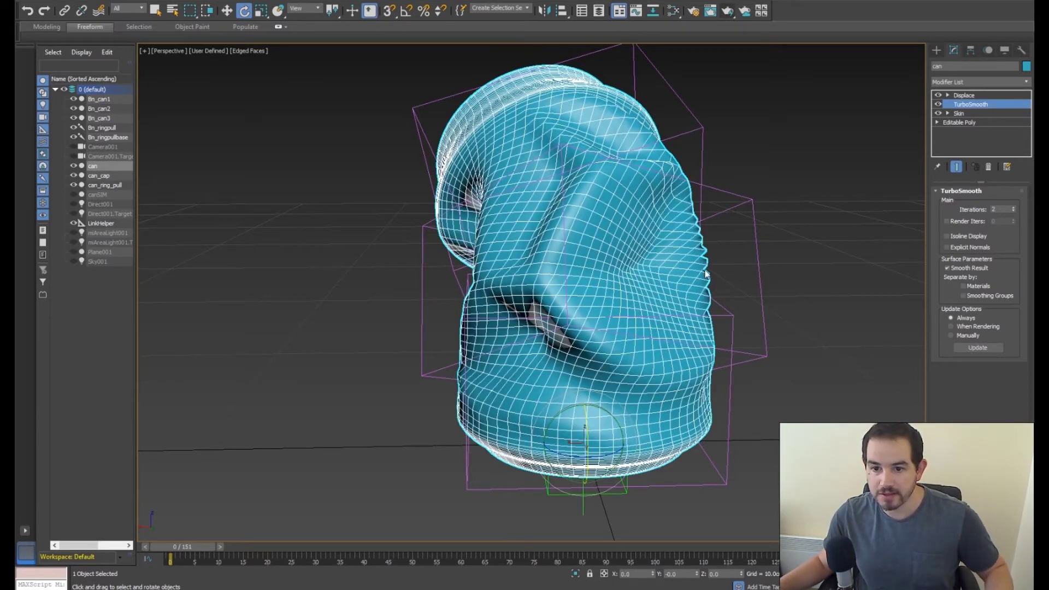
pyautogui.press('F4')
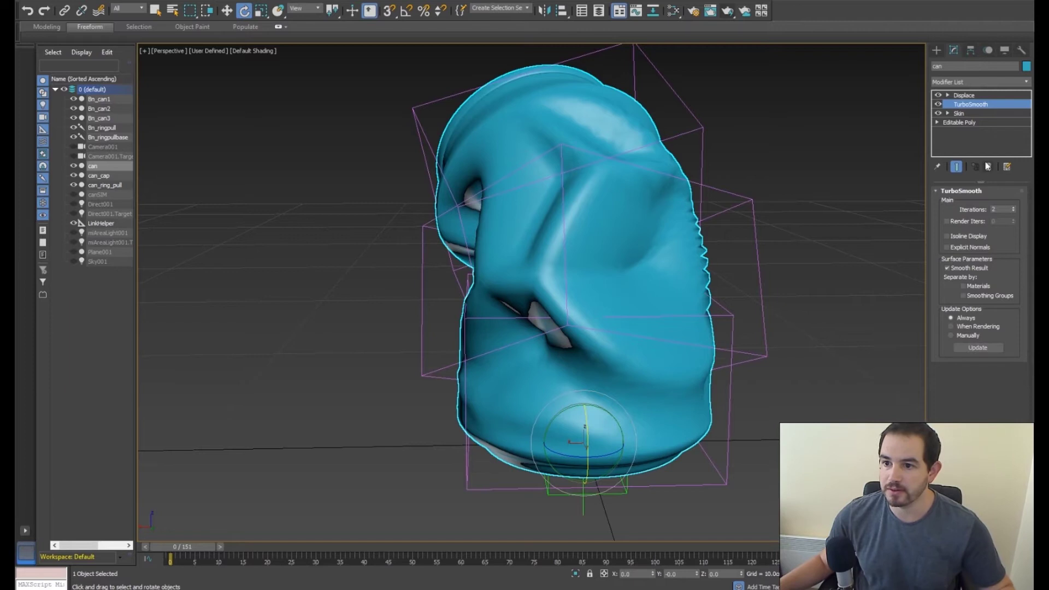
pyautogui.click(1012, 207)
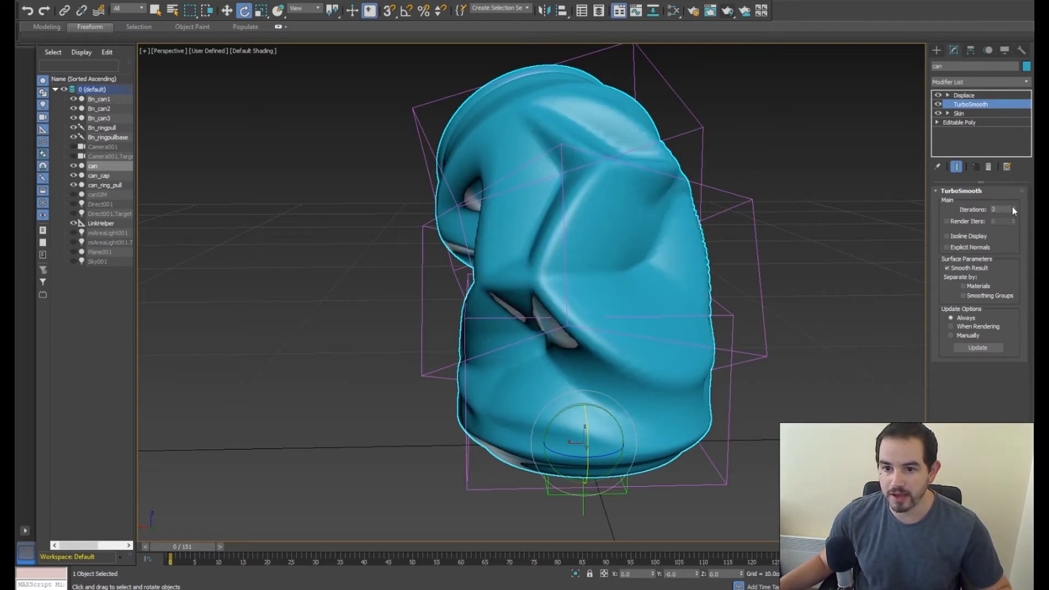
# Step: Set the TurboSmooth iterations to 4 and examine the can's mesh density with edged faces and its dents from several sides
pyautogui.press('F4')
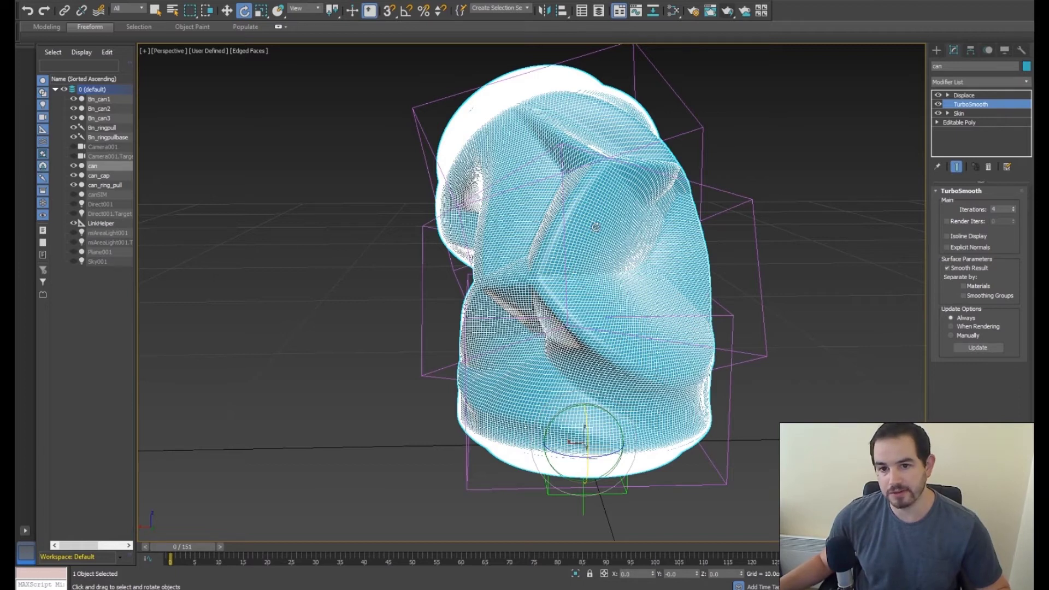
pyautogui.press('F4')
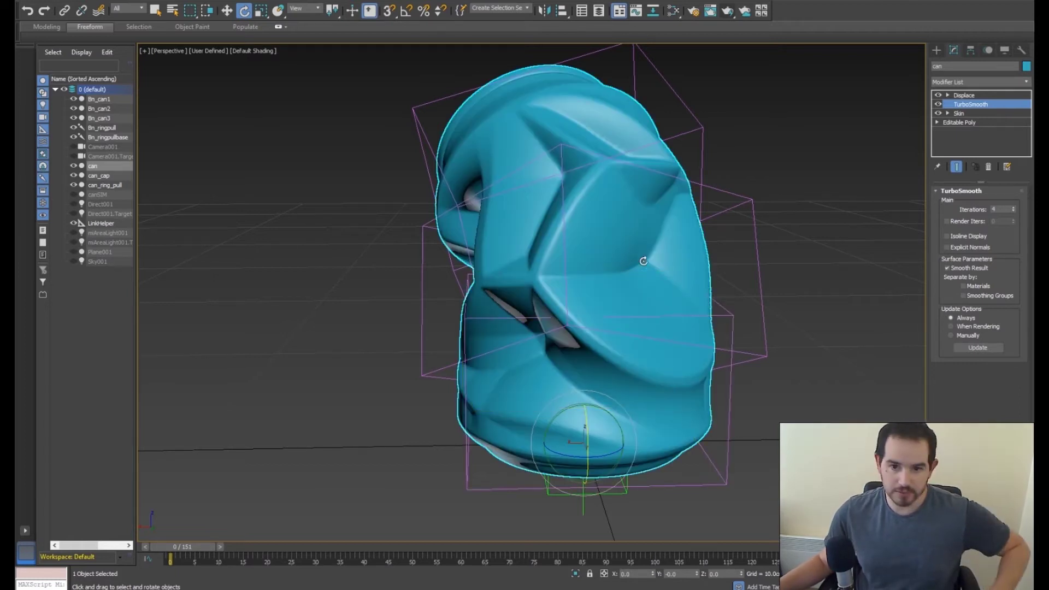
pyautogui.keyDown('alt'); pyautogui.moveTo(514, 279); pyautogui.dragTo(691, 277, button='middle'); pyautogui.keyUp('alt')
pyautogui.scroll(3, 604, 274)
pyautogui.keyDown('alt'); pyautogui.moveTo(605, 274); pyautogui.dragTo(579, 220, button='middle'); pyautogui.keyUp('alt')
pyautogui.scroll(-2, 586, 257)
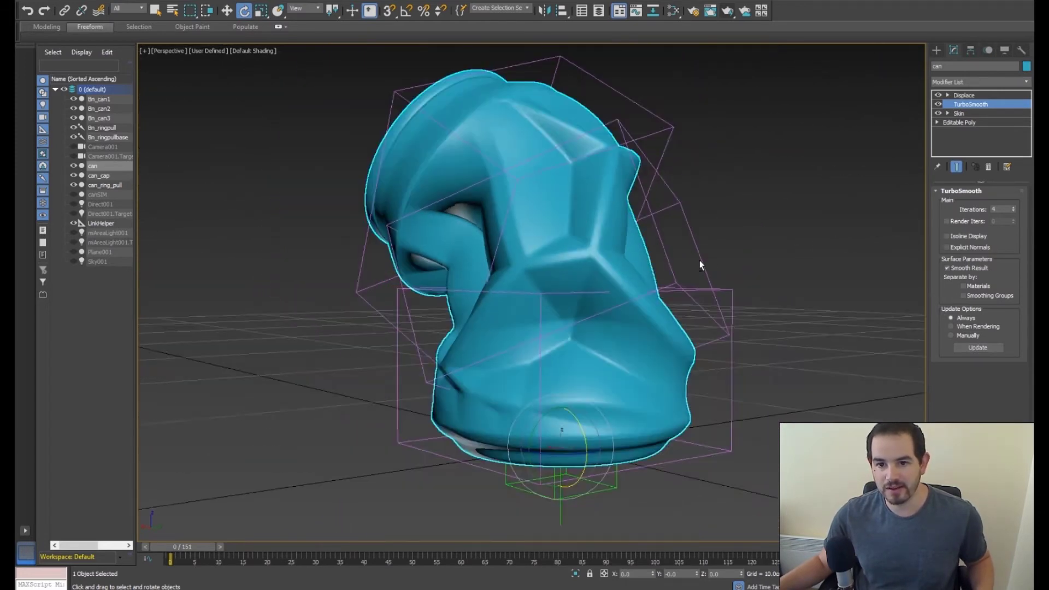
pyautogui.keyDown('alt'); pyautogui.moveTo(687, 265); pyautogui.dragTo(646, 227, button='middle'); pyautogui.keyUp('alt')
pyautogui.scroll(-5, 568, 264)
pyautogui.scroll(4, 579, 265)
pyautogui.keyDown('alt'); pyautogui.moveTo(600, 196); pyautogui.dragTo(673, 251, button='middle'); pyautogui.keyUp('alt')
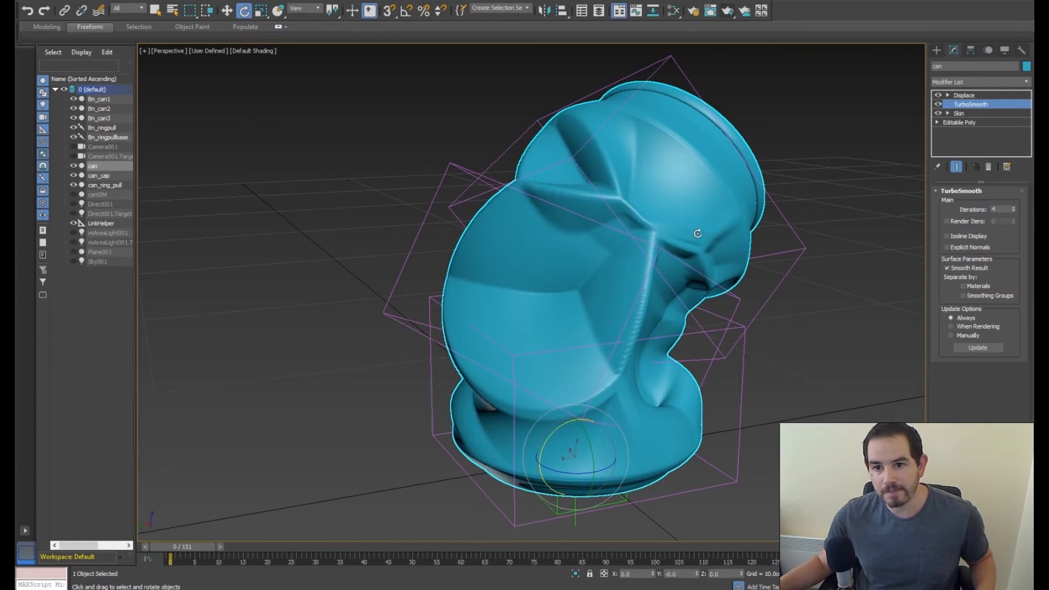
pyautogui.keyDown('alt'); pyautogui.moveTo(604, 305); pyautogui.dragTo(643, 215, button='middle'); pyautogui.keyUp('alt')
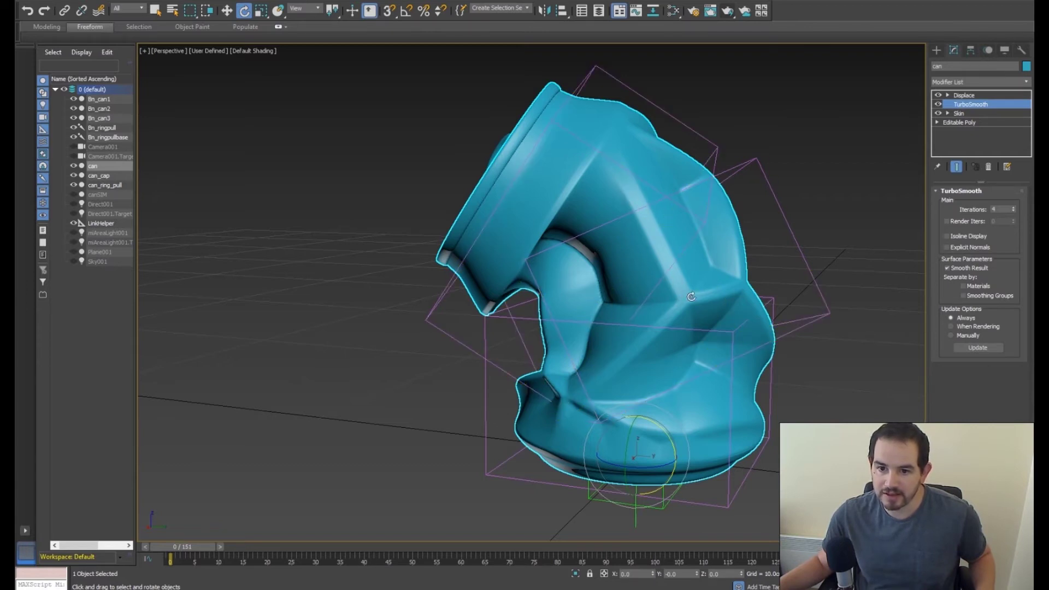
pyautogui.keyDown('alt'); pyautogui.moveTo(721, 345); pyautogui.dragTo(664, 340, button='middle'); pyautogui.keyUp('alt')
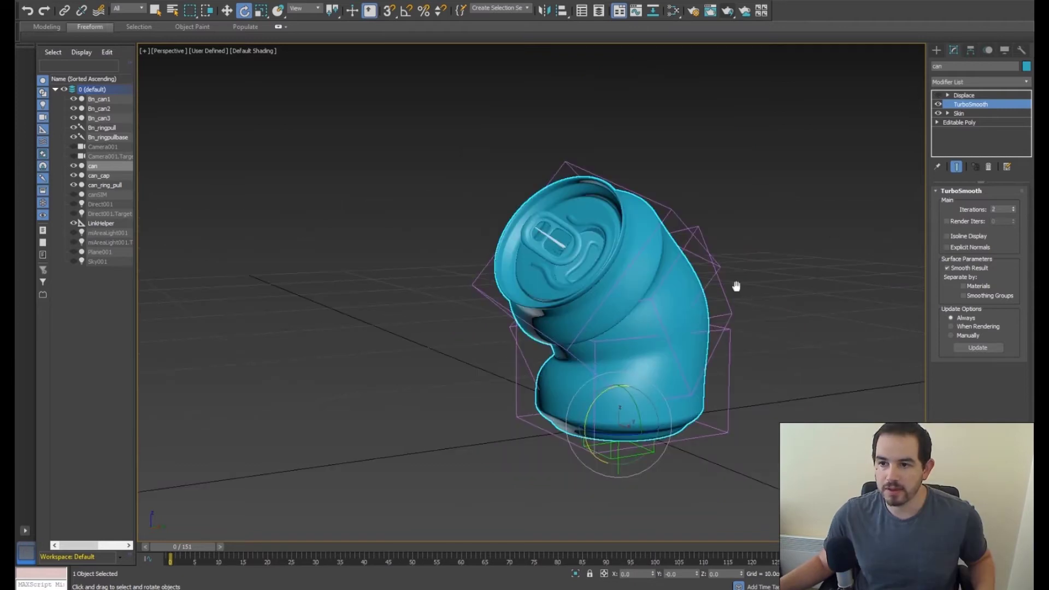
# Step: Open the Slate Material Editor and enlarge its window to show more of the node graph
pyautogui.moveTo(736, 286); pyautogui.dragTo(722, 279, button='middle')
pyautogui.scroll(5, 667, 304)
pyautogui.scroll(-1, 615, 295)
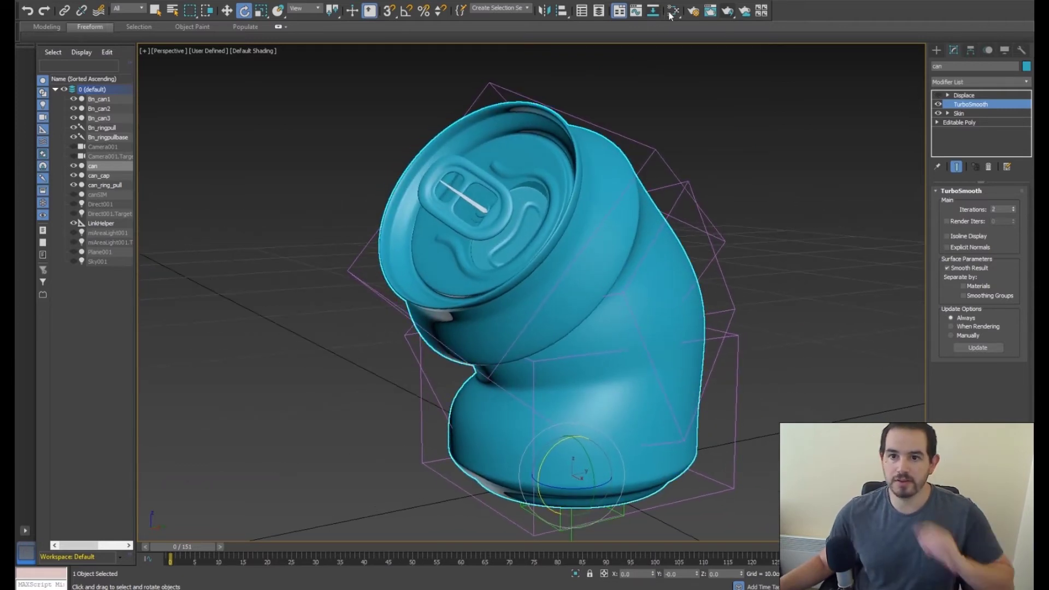
pyautogui.press('m')
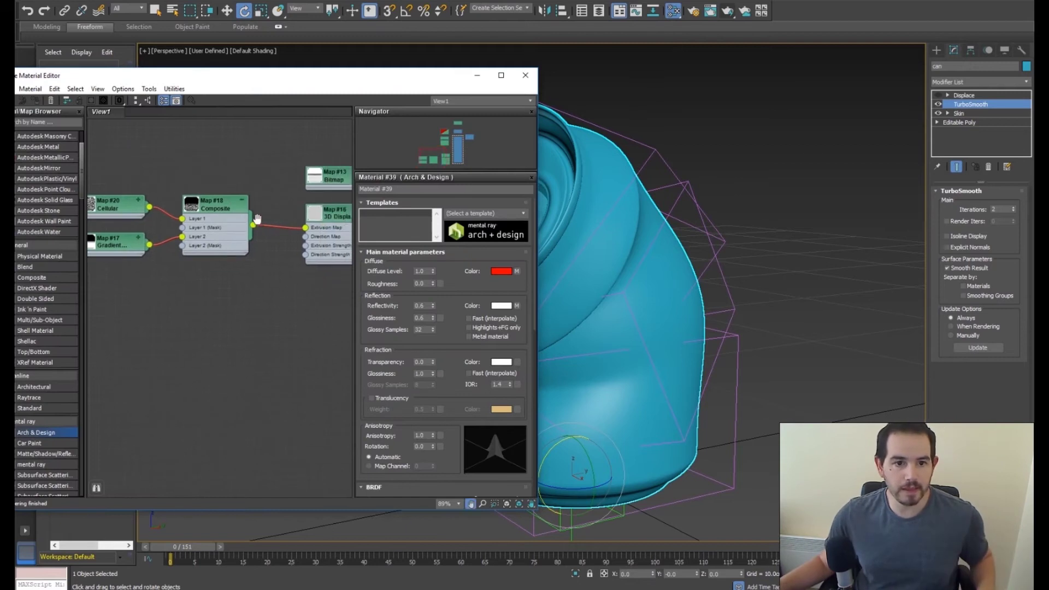
pyautogui.moveTo(298, 244); pyautogui.dragTo(268, 215, button='middle')
pyautogui.moveTo(300, 75); pyautogui.dragTo(330, 61)
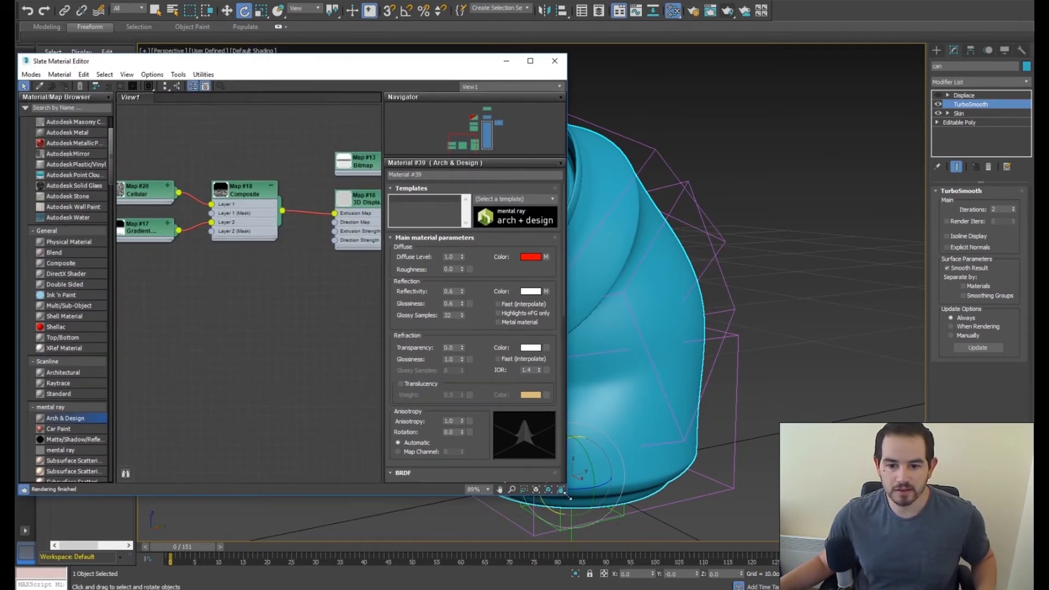
pyautogui.moveTo(568, 497); pyautogui.dragTo(764, 548)
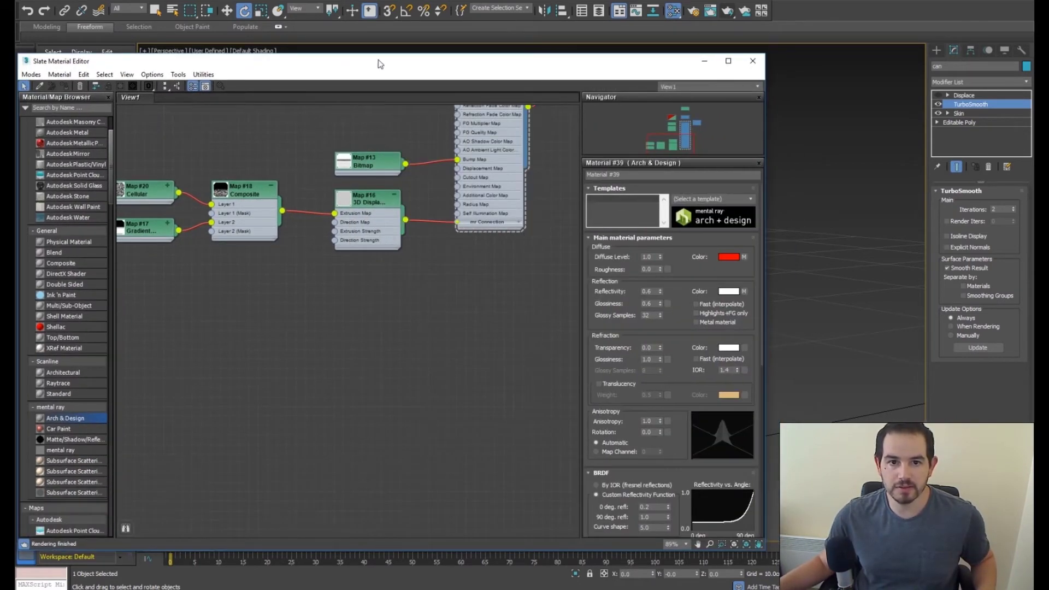
pyautogui.moveTo(389, 62); pyautogui.dragTo(412, 61)
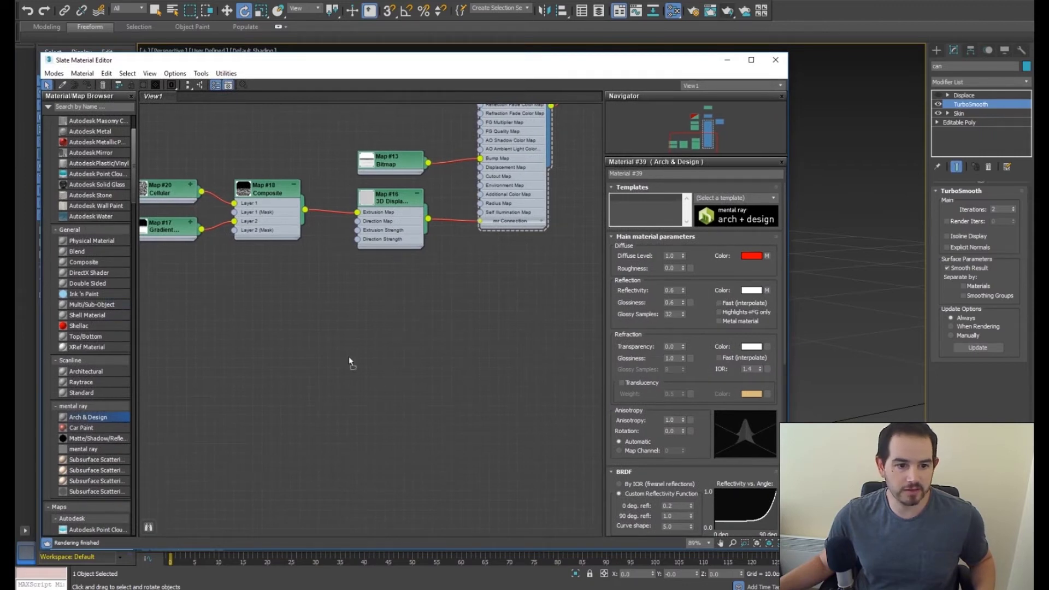
# Step: Add a new Arch & Design material to the node view and assign it to the can
pyautogui.moveTo(411, 342); pyautogui.dragTo(500, 293)
pyautogui.moveTo(548, 62); pyautogui.dragTo(316, 68)
pyautogui.moveTo(310, 414); pyautogui.dragTo(670, 287)
pyautogui.moveTo(355, 69); pyautogui.dragTo(560, 59)
pyautogui.click(700, 54)
# Step: Go to frame -1 and render the upright can with the plain Arch & Design material
pyautogui.moveTo(195, 547); pyautogui.dragTo(189, 549)
pyautogui.moveTo(564, 313); pyautogui.dragTo(571, 381, button='middle')
pyautogui.scroll(-2, 597, 342)
pyautogui.keyDown('alt'); pyautogui.moveTo(597, 328); pyautogui.dragTo(604, 348, button='middle'); pyautogui.keyUp('alt')
pyautogui.scroll(3, 600, 297)
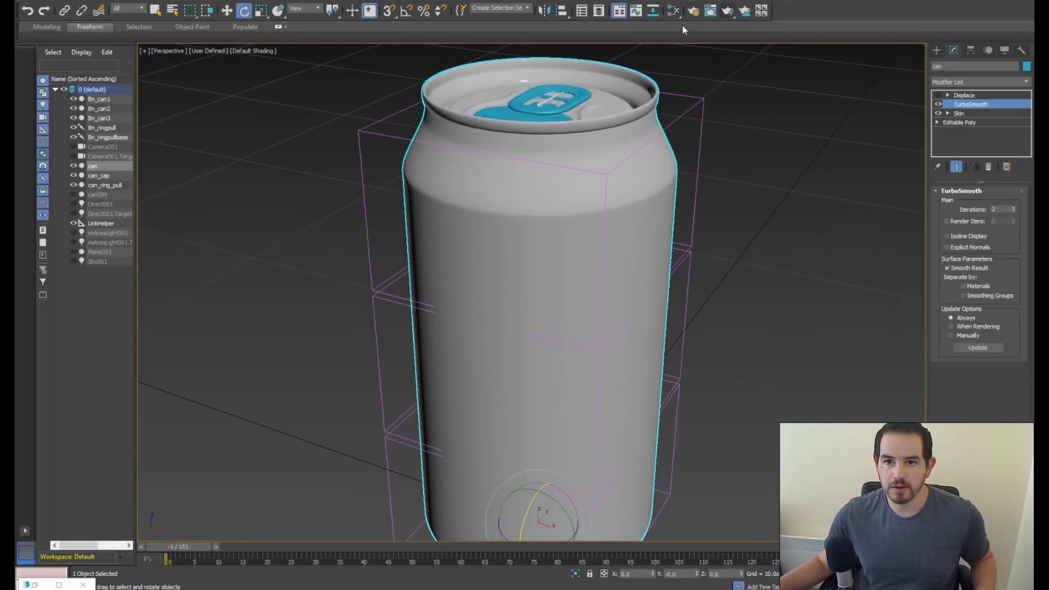
pyautogui.click(724, 14)
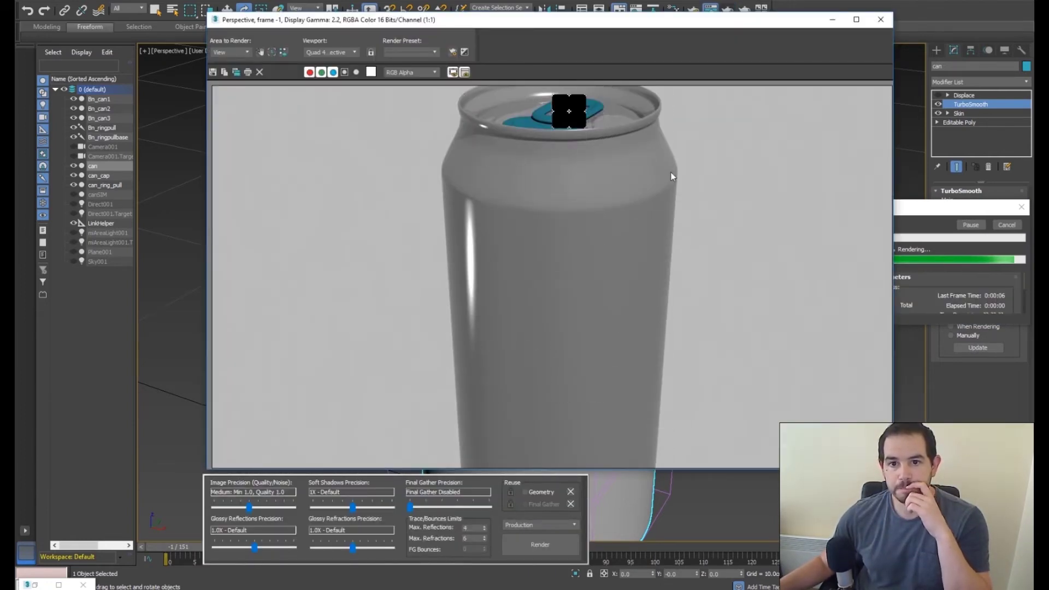
pyautogui.click(881, 19)
# Step: Connect the Map #18 Composite directly to Material #41's Displacement Map input and render the can
pyautogui.click(672, 10)
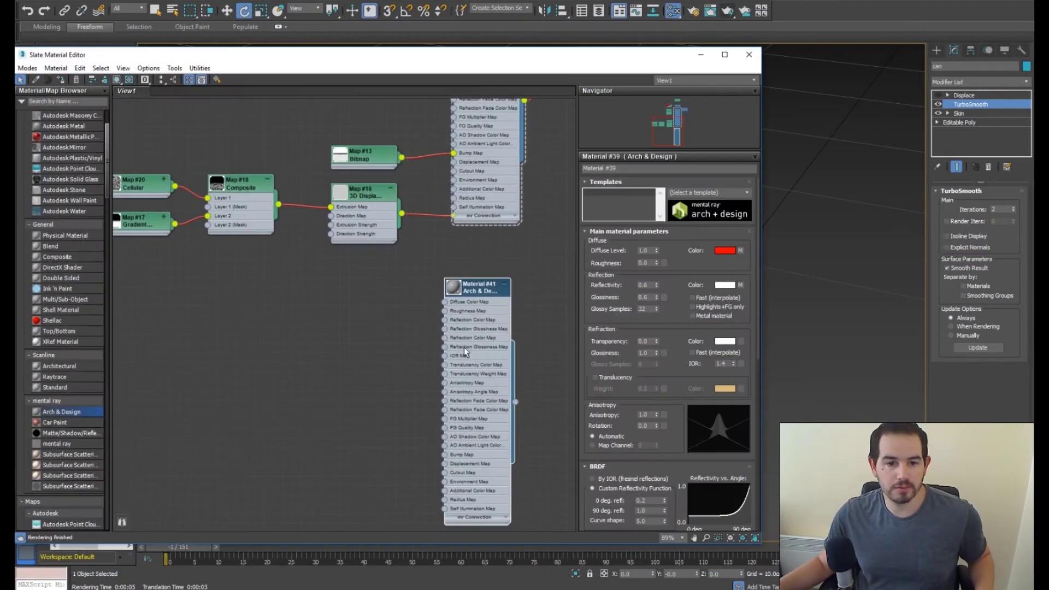
pyautogui.moveTo(481, 402); pyautogui.dragTo(498, 383, button='middle')
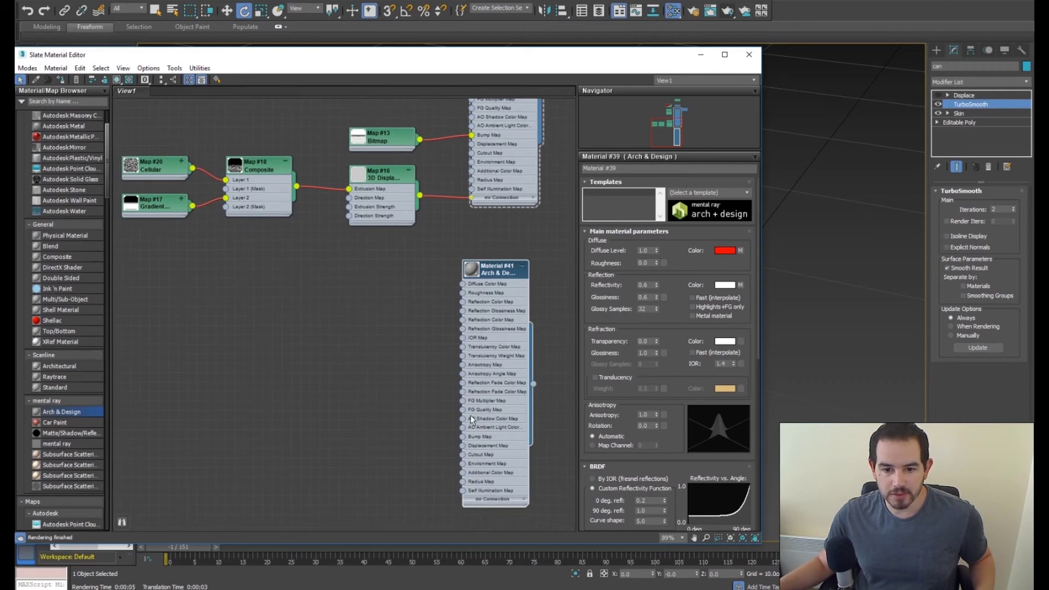
pyautogui.moveTo(495, 271); pyautogui.dragTo(409, 261)
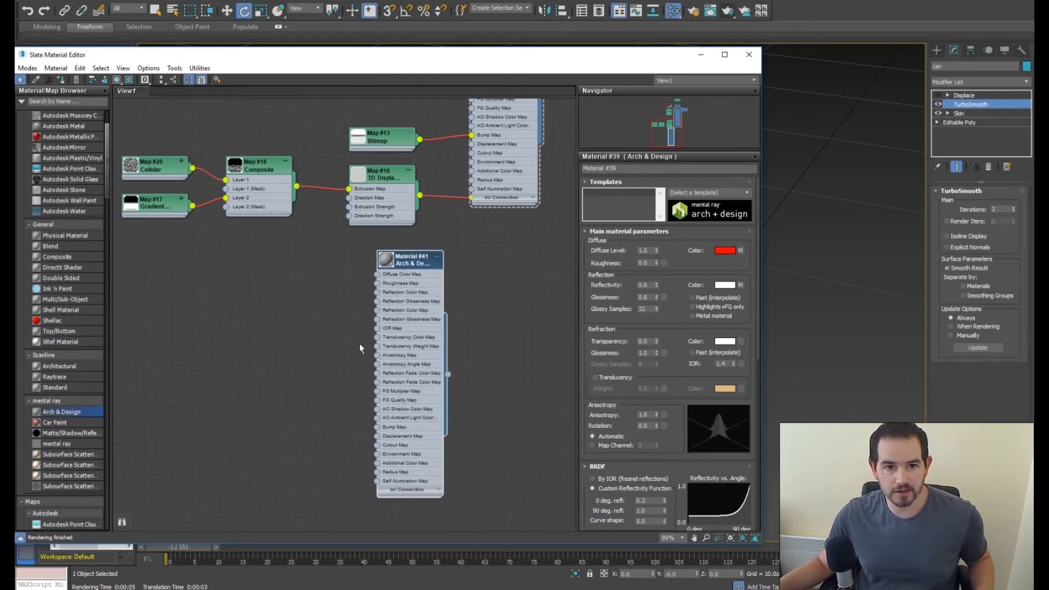
pyautogui.moveTo(297, 188); pyautogui.dragTo(377, 436)
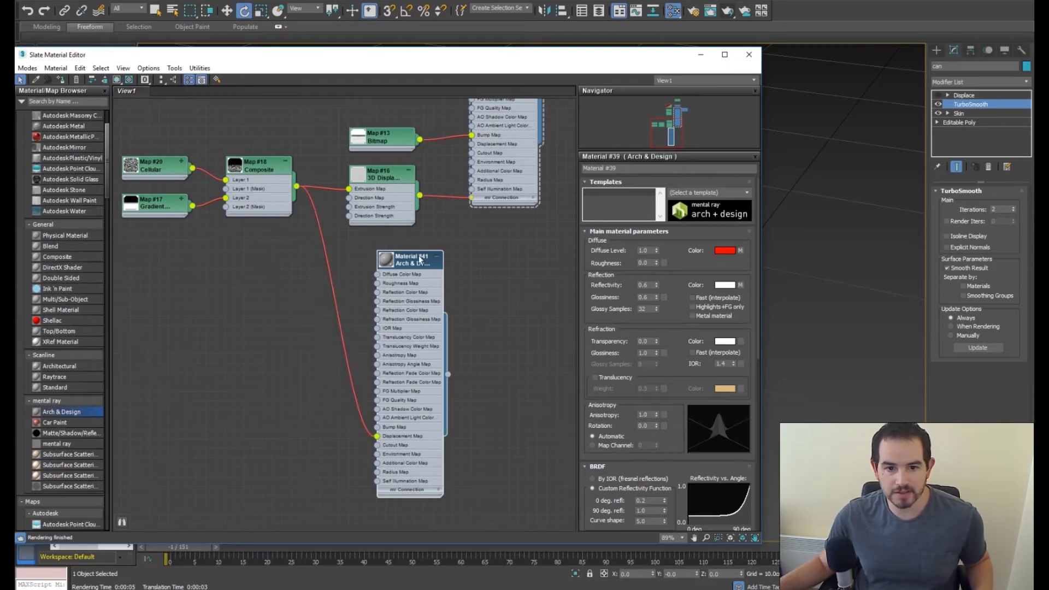
pyautogui.moveTo(435, 260); pyautogui.dragTo(444, 269)
pyautogui.click(729, 11)
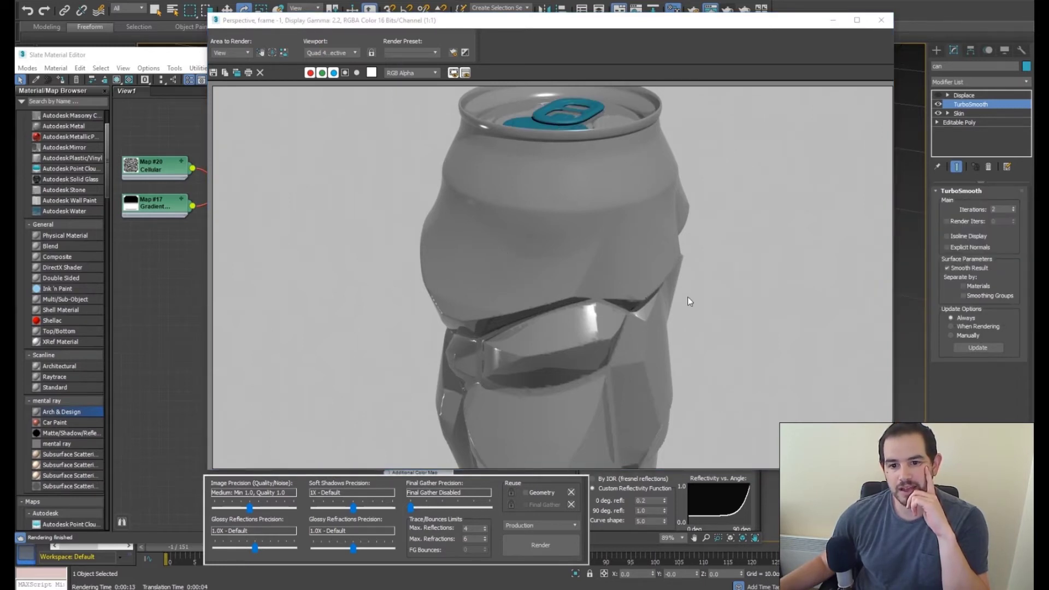
pyautogui.click(881, 19)
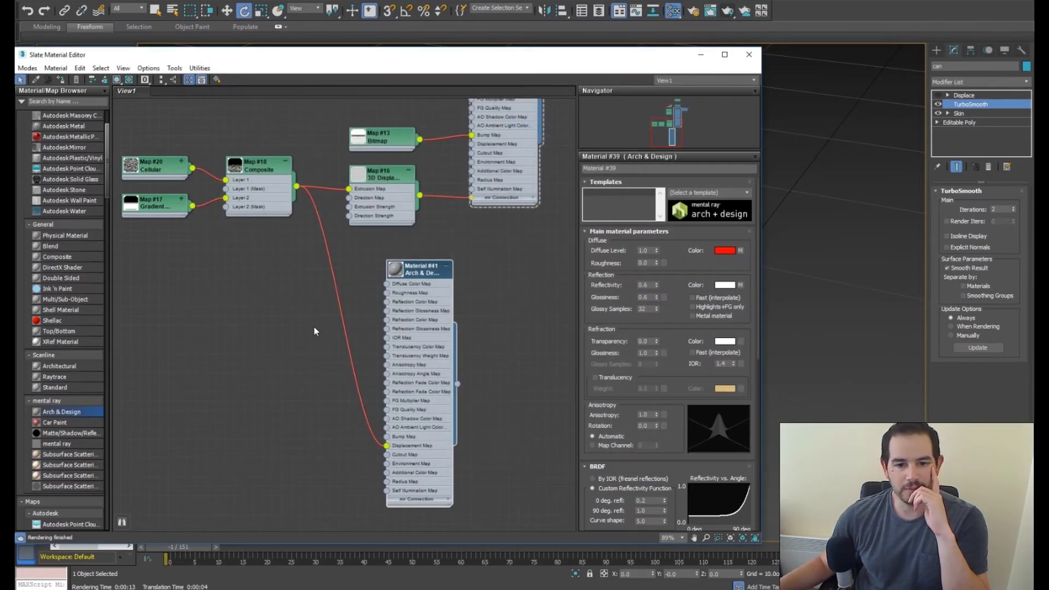
# Step: Disconnect the Map #18 Composite from Material #41's Displacement Map input
pyautogui.moveTo(386, 447); pyautogui.dragTo(338, 339)
pyautogui.moveTo(252, 177); pyautogui.dragTo(287, 189, button='middle')
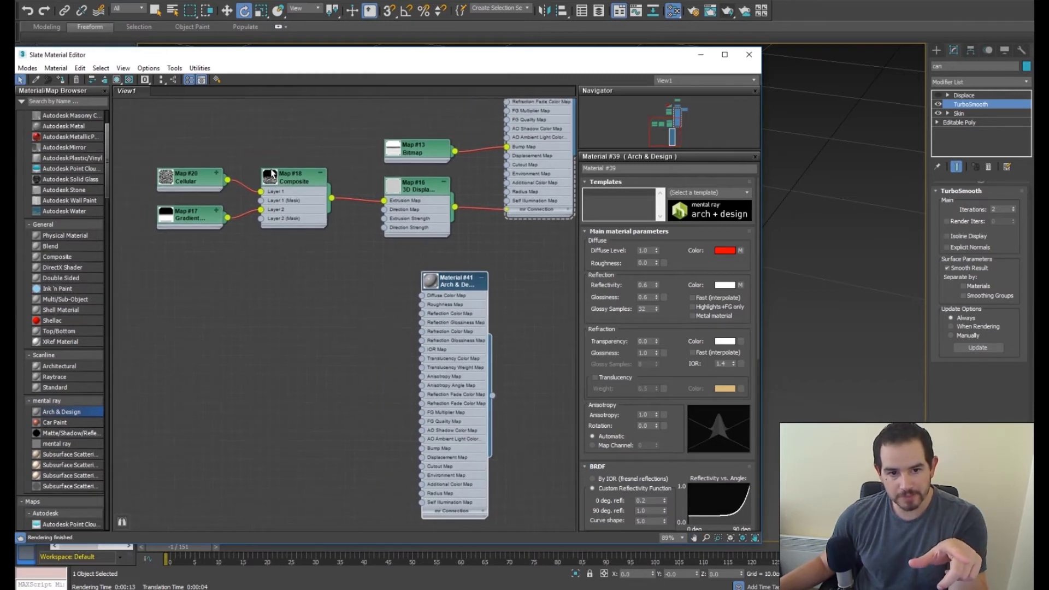
pyautogui.moveTo(406, 192); pyautogui.dragTo(414, 193)
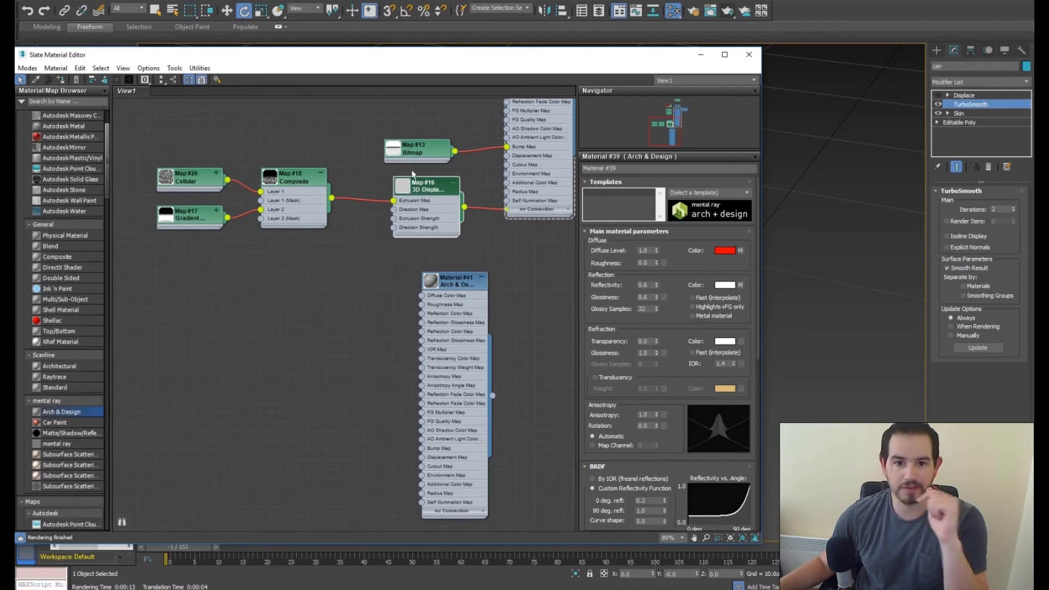
# Step: Browse the available mental ray maps for the 3D Displacement shader without adding one
pyautogui.rightClick(298, 354)
pyautogui.moveTo(369, 371)
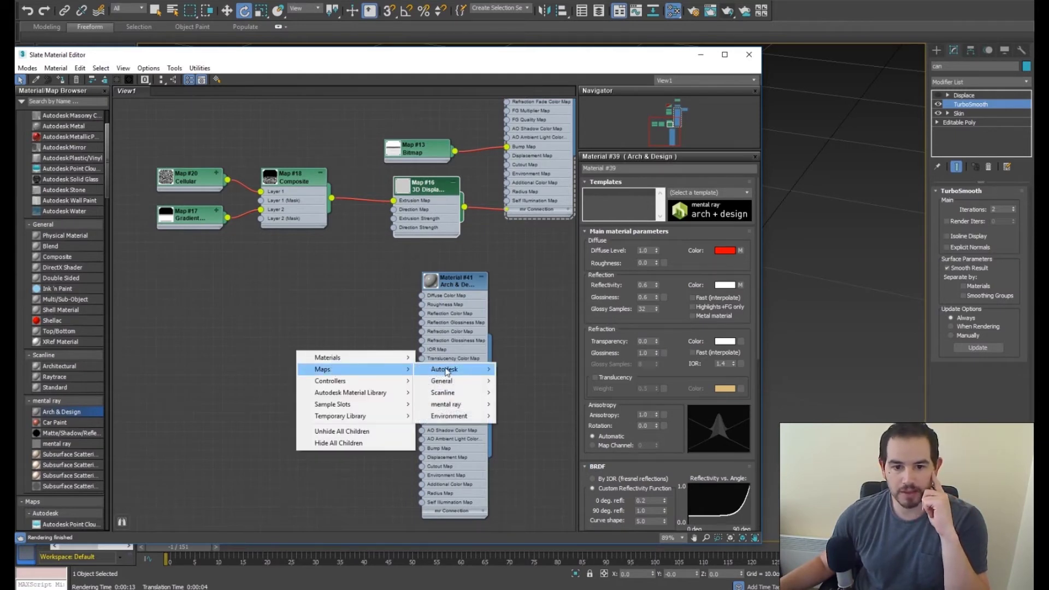
pyautogui.moveTo(459, 407)
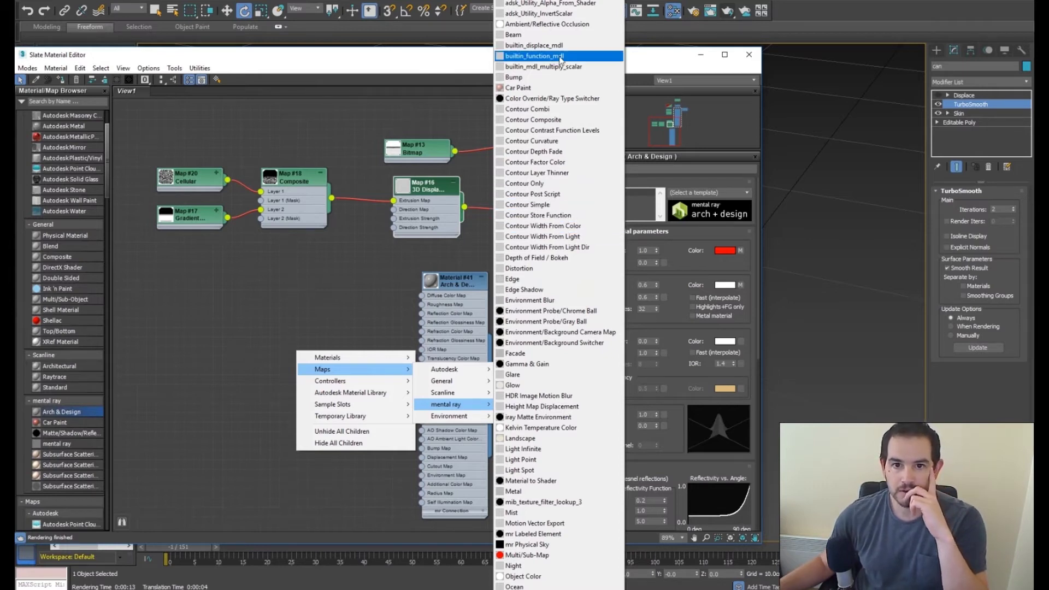
pyautogui.click(539, 38)
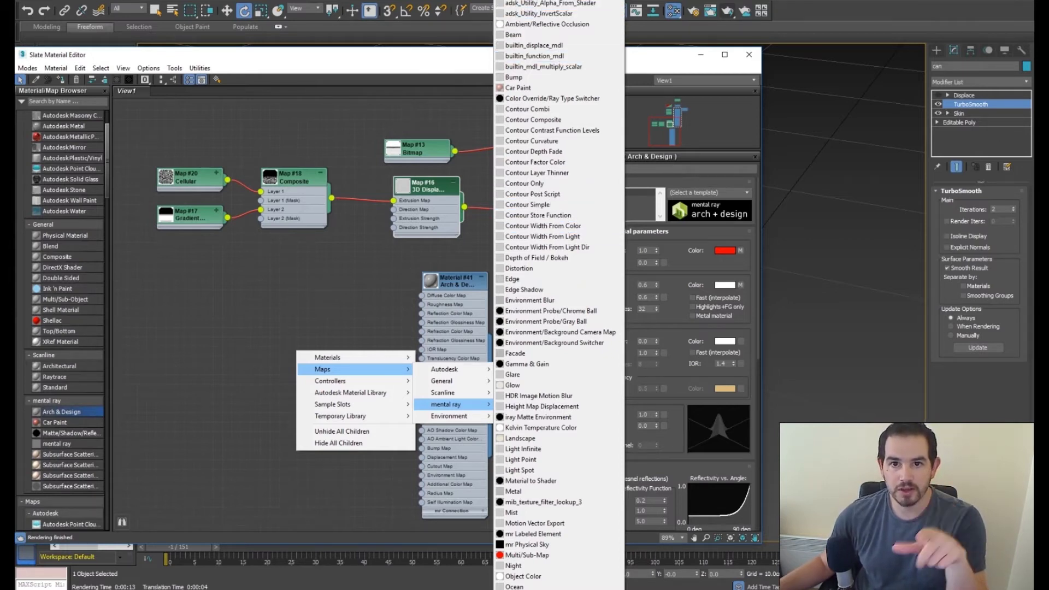
pyautogui.click(344, 300)
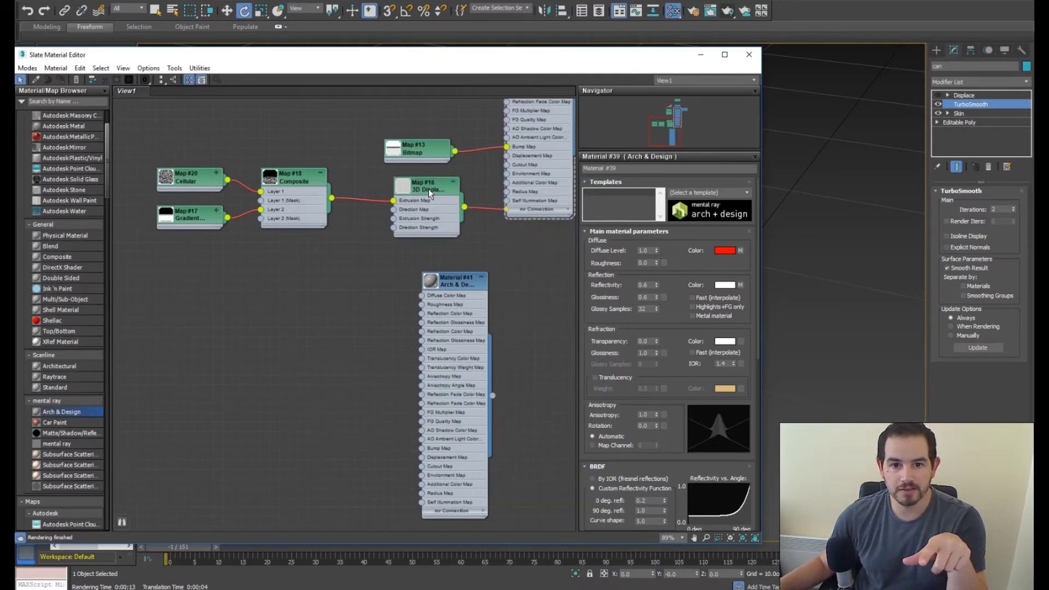
pyautogui.moveTo(428, 189); pyautogui.dragTo(418, 189)
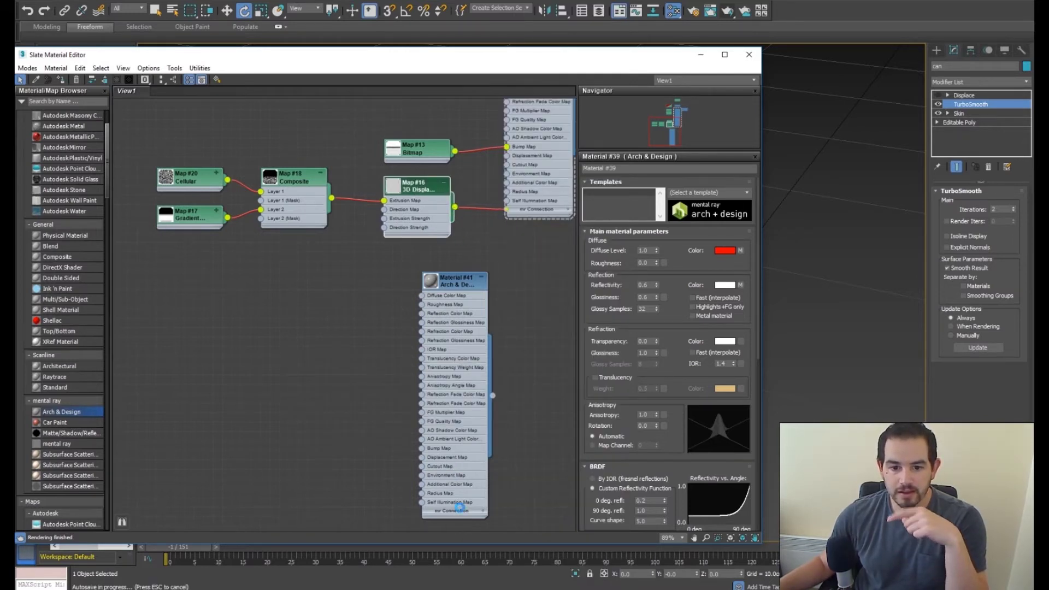
# Step: Expand Material #41's mr Connection inputs and unlock the Displacement shader in its mental ray Connection settings
pyautogui.click(448, 511)
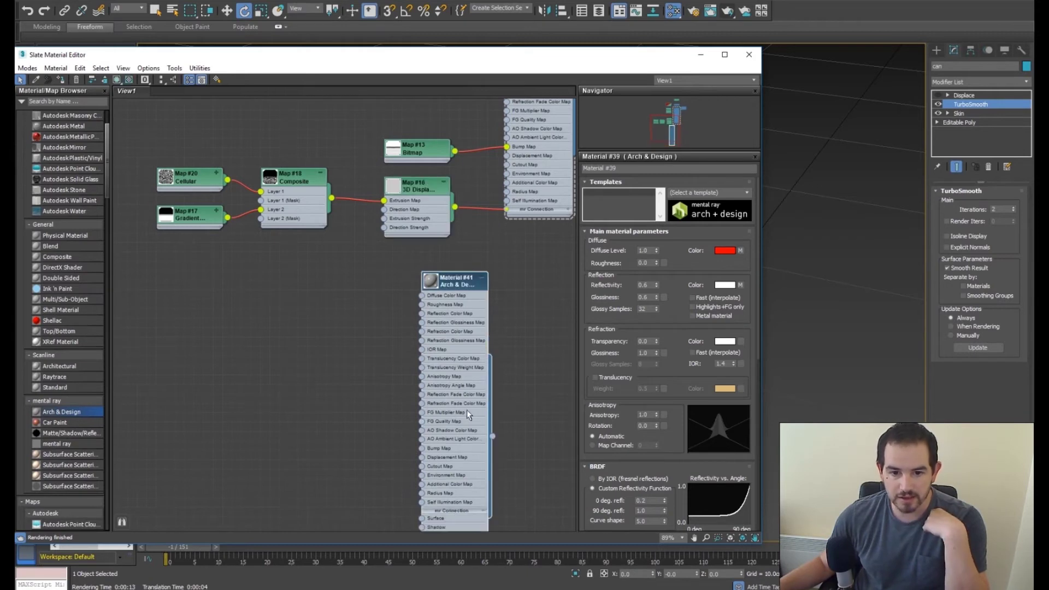
pyautogui.moveTo(466, 313); pyautogui.dragTo(443, 251, button='middle')
pyautogui.moveTo(450, 208); pyautogui.dragTo(489, 179)
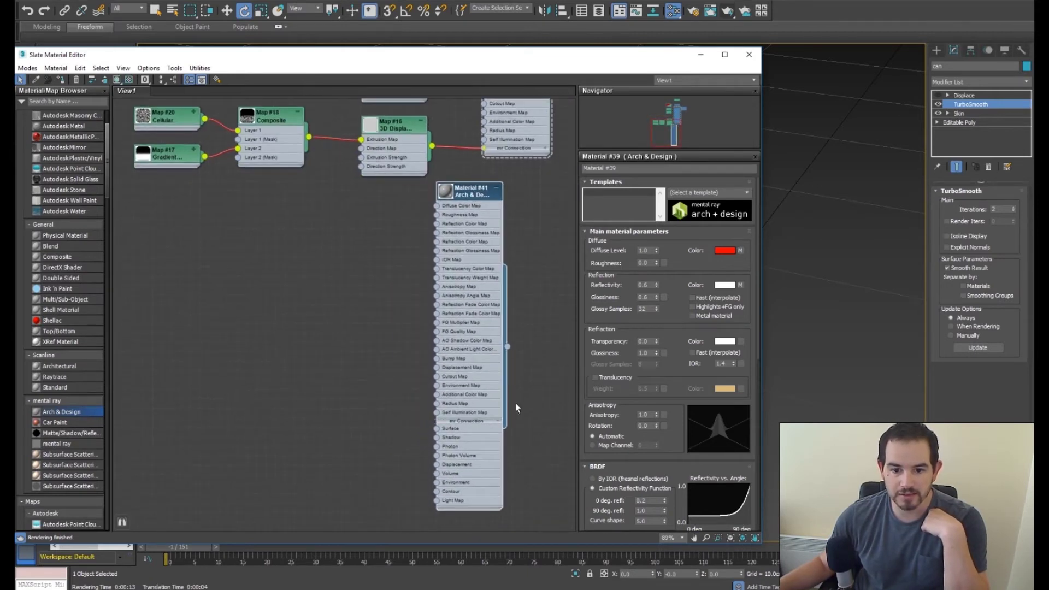
pyautogui.doubleClick(468, 194)
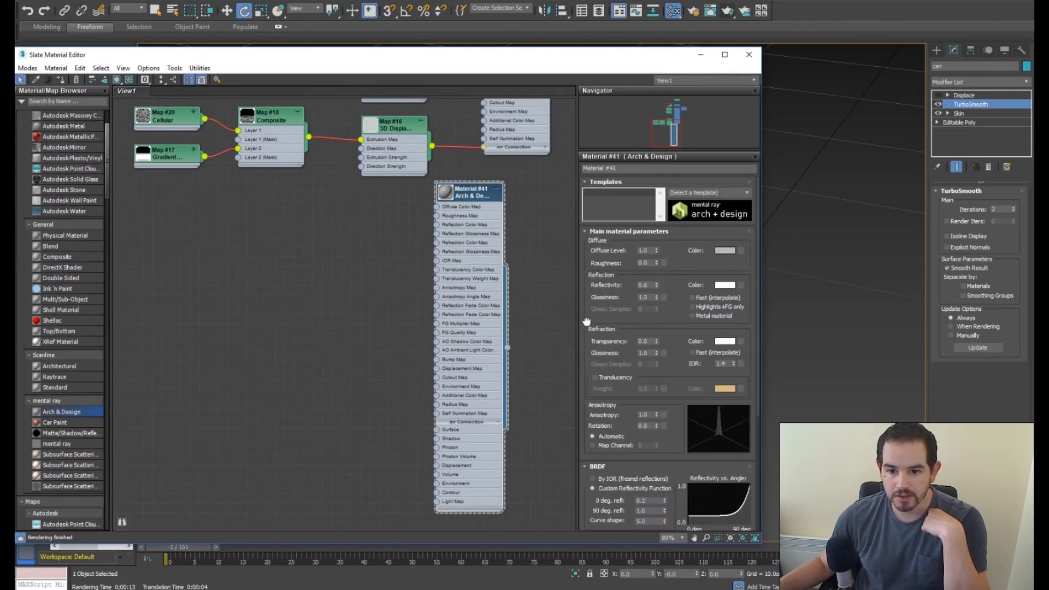
pyautogui.moveTo(586, 313); pyautogui.dragTo(578, 98)
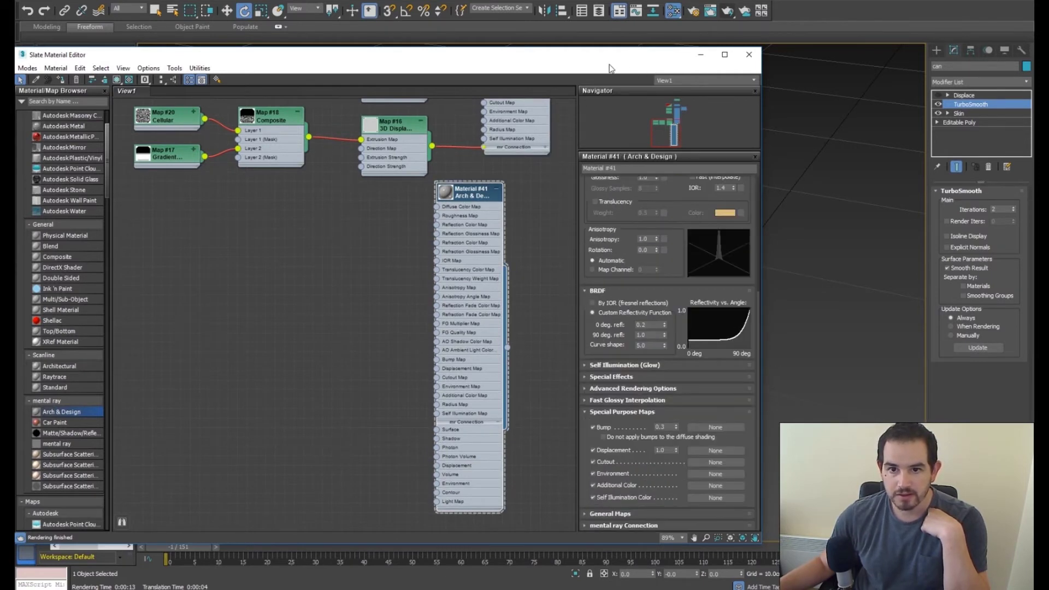
pyautogui.moveTo(586, 63); pyautogui.dragTo(481, 58)
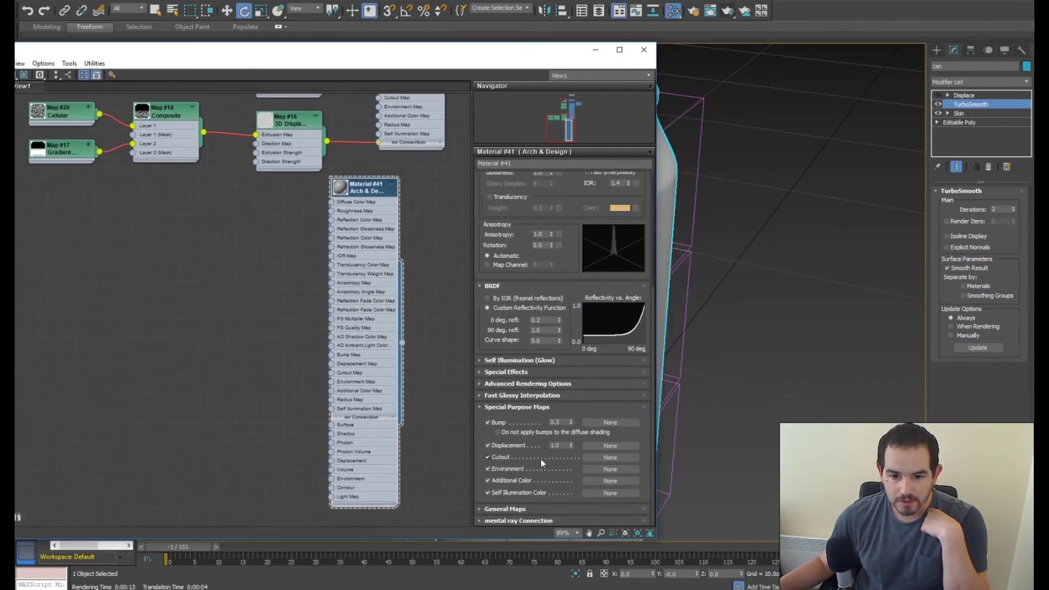
pyautogui.click(506, 522)
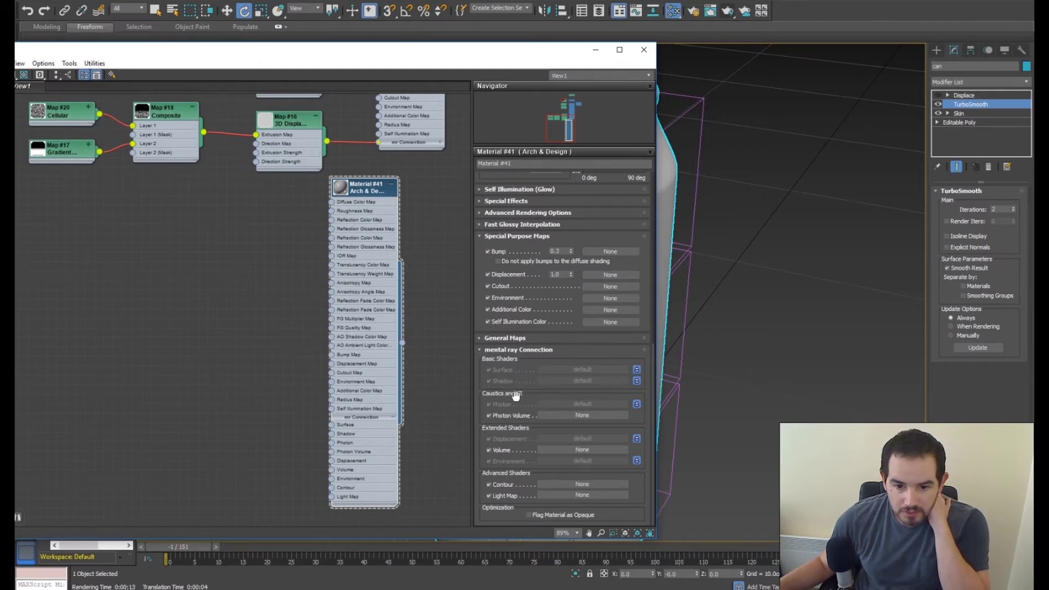
pyautogui.click(637, 440)
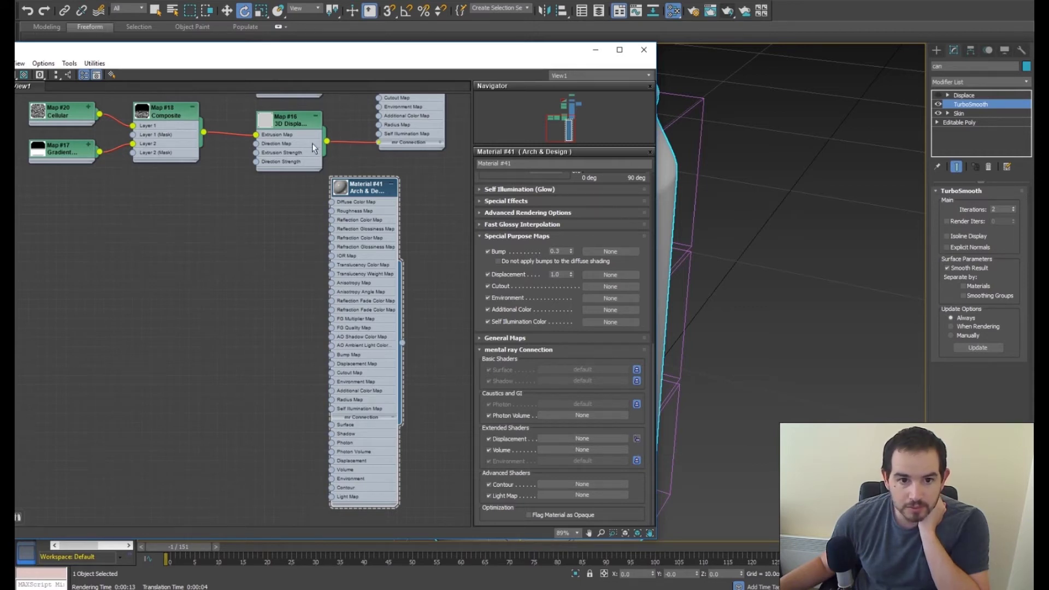
# Step: Connect the Map #16 3D Displacement to Material #41's mental ray Displacement input and render the can
pyautogui.moveTo(326, 141); pyautogui.dragTo(330, 461)
pyautogui.moveTo(364, 190); pyautogui.dragTo(393, 181)
pyautogui.click(729, 9)
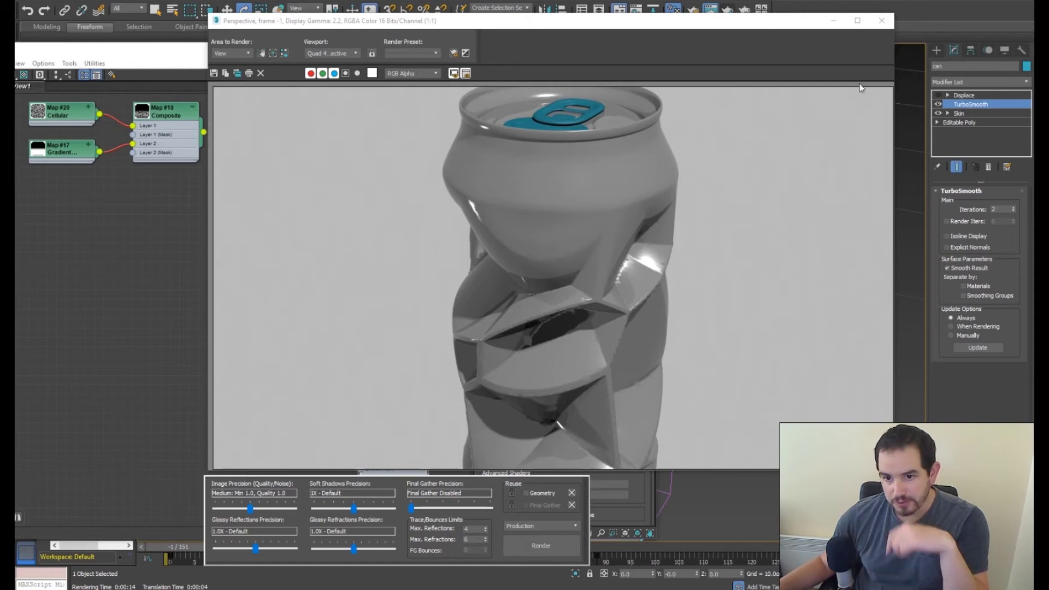
pyautogui.click(882, 22)
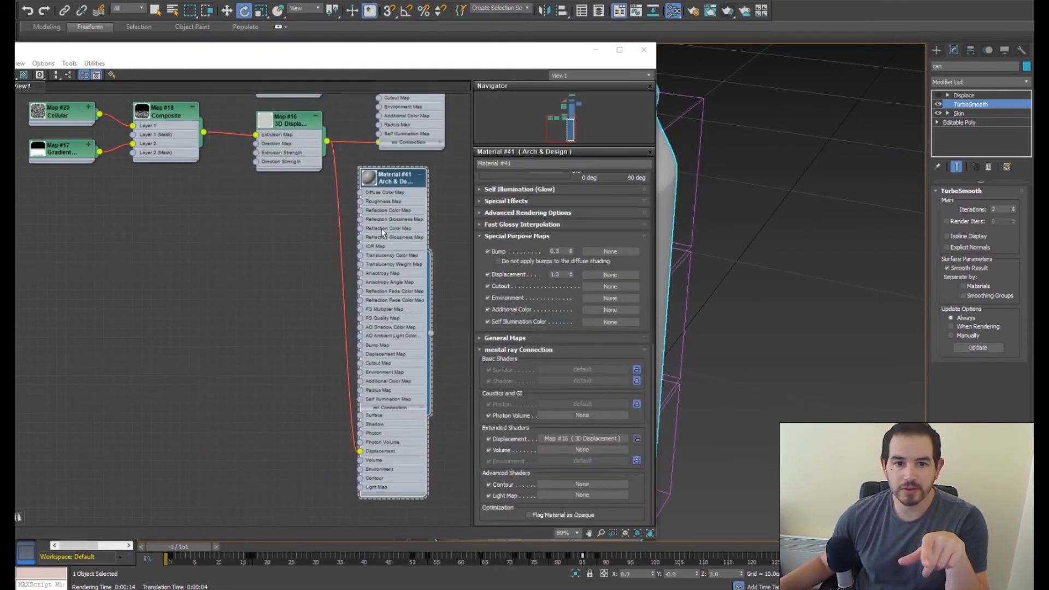
# Step: Examine the mental ray renderer's global displacement settings in Render Setup, including Max. Displace and Edge Length
pyautogui.moveTo(382, 233); pyautogui.dragTo(370, 248, button='middle')
pyautogui.scroll(-1, 368, 254)
pyautogui.moveTo(473, 54); pyautogui.dragTo(462, 62)
pyautogui.click(694, 15)
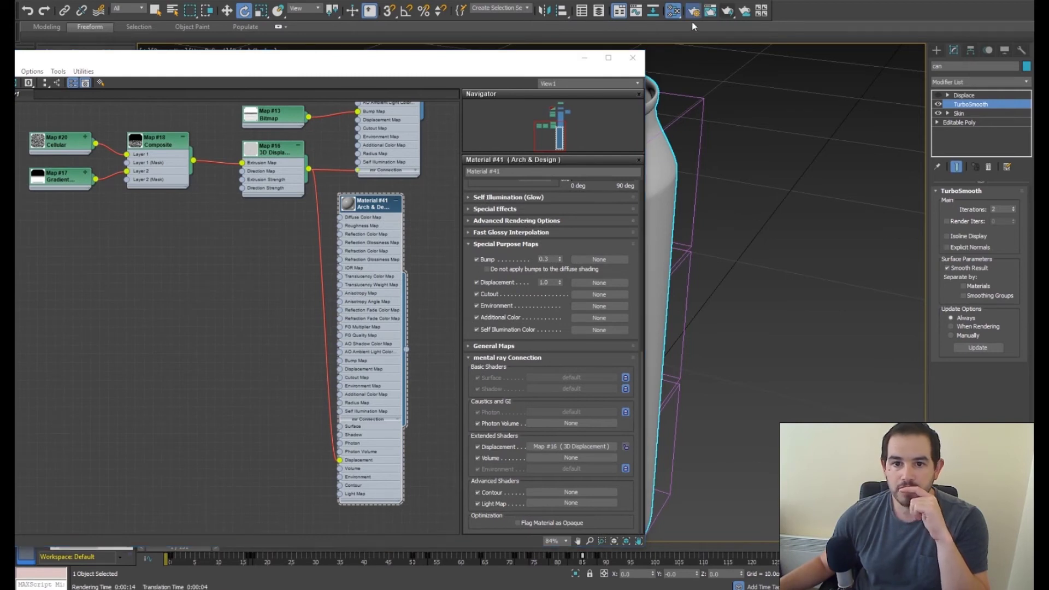
pyautogui.moveTo(310, 114); pyautogui.dragTo(742, 127)
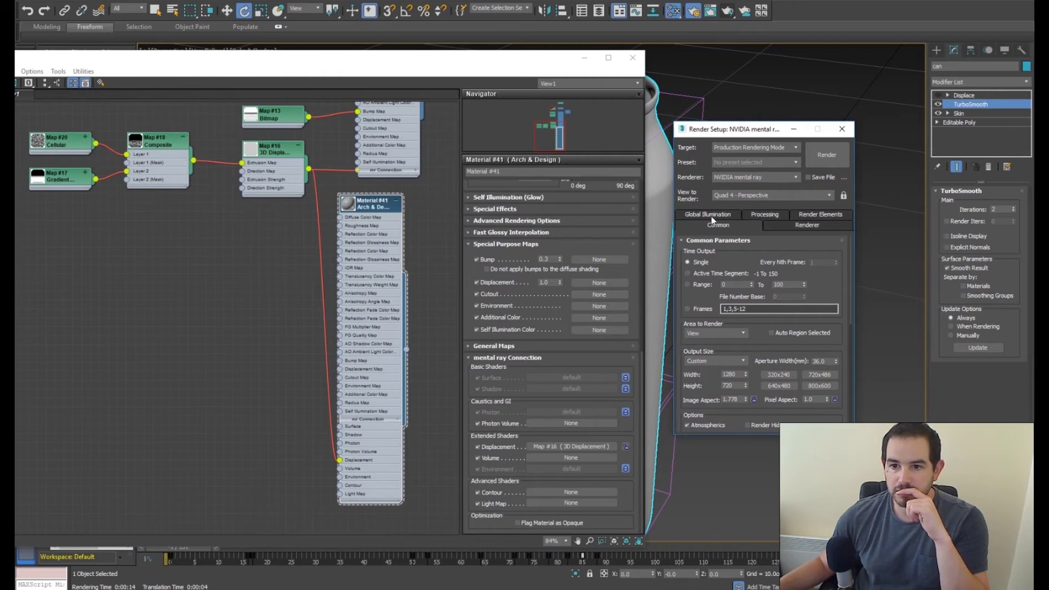
pyautogui.click(773, 228)
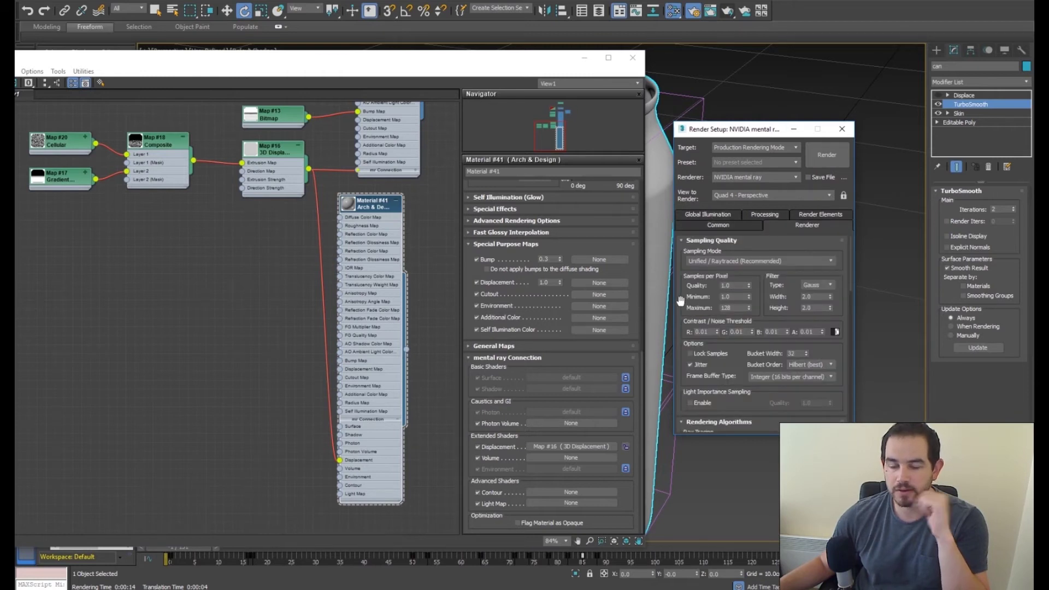
pyautogui.scroll(-10, 680, 301)
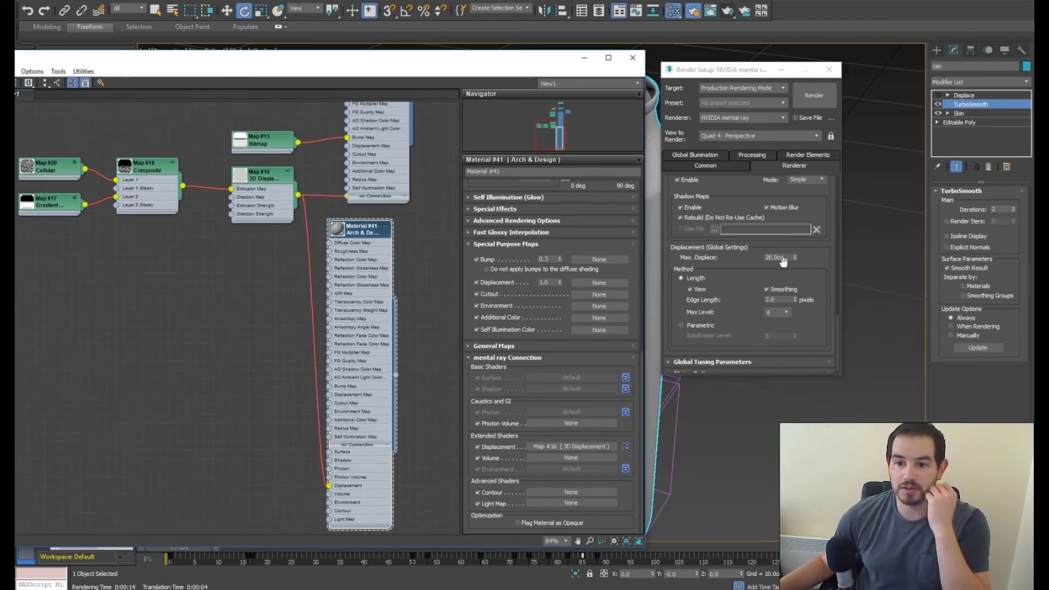
pyautogui.moveTo(470, 58); pyautogui.dragTo(464, 56)
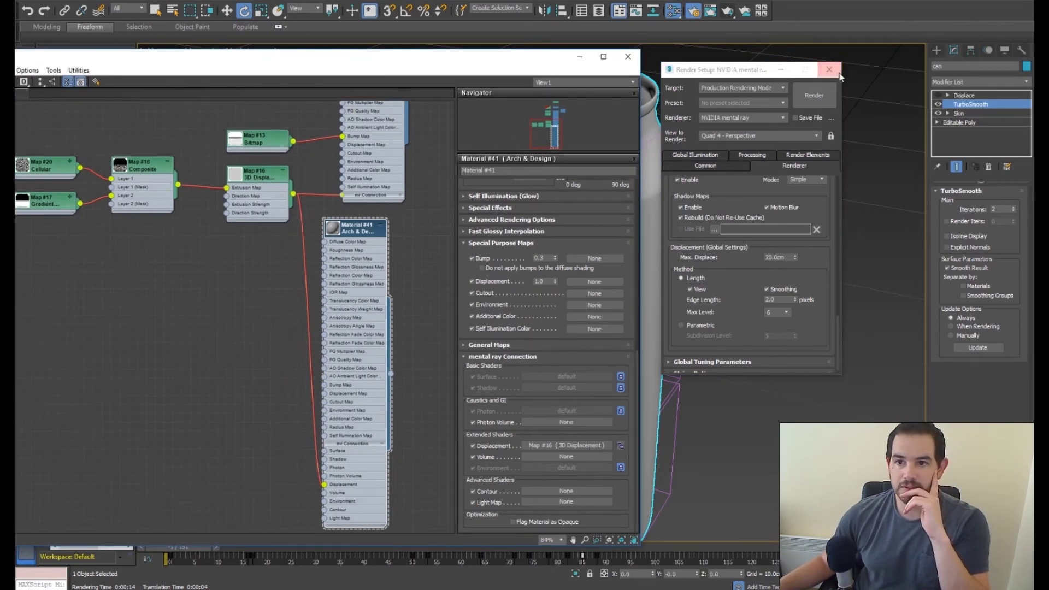
pyautogui.click(835, 73)
# Step: Space the Map #20 Cellular and Map #17 Gradient Ramp nodes apart, then enlarge the Cellular map's preview and open its parameters
pyautogui.moveTo(534, 63); pyautogui.dragTo(382, 59)
pyautogui.moveTo(662, 313); pyautogui.dragTo(691, 308, button='middle')
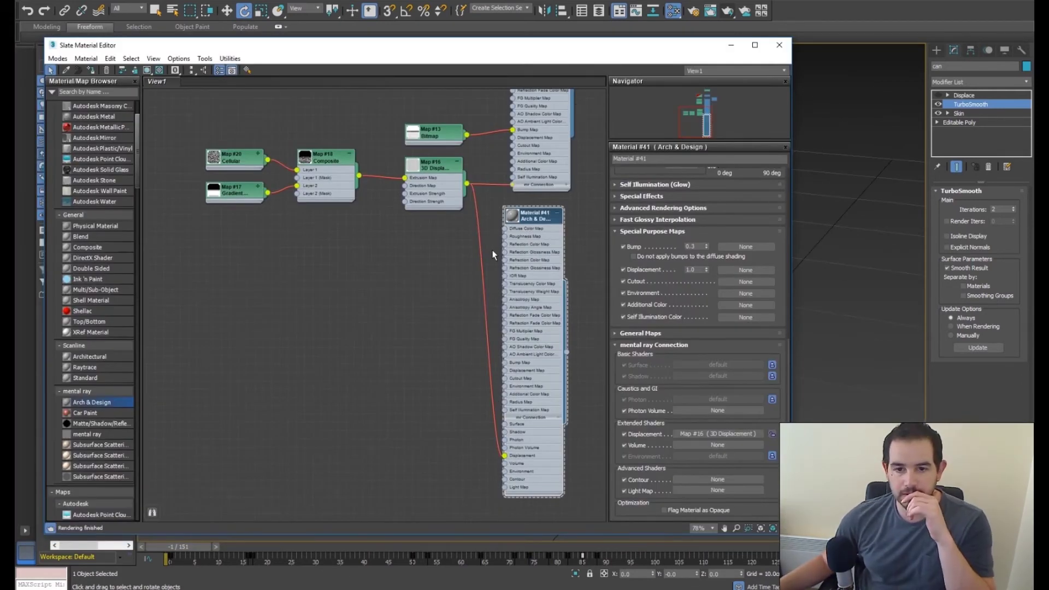
pyautogui.moveTo(492, 250); pyautogui.dragTo(519, 310, button='middle')
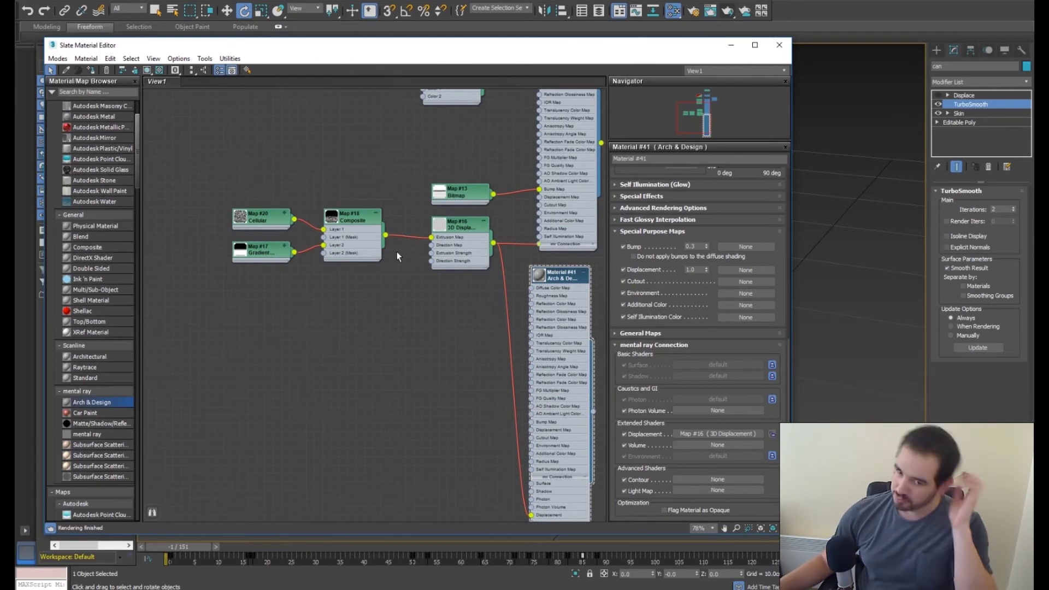
pyautogui.scroll(1, 458, 224)
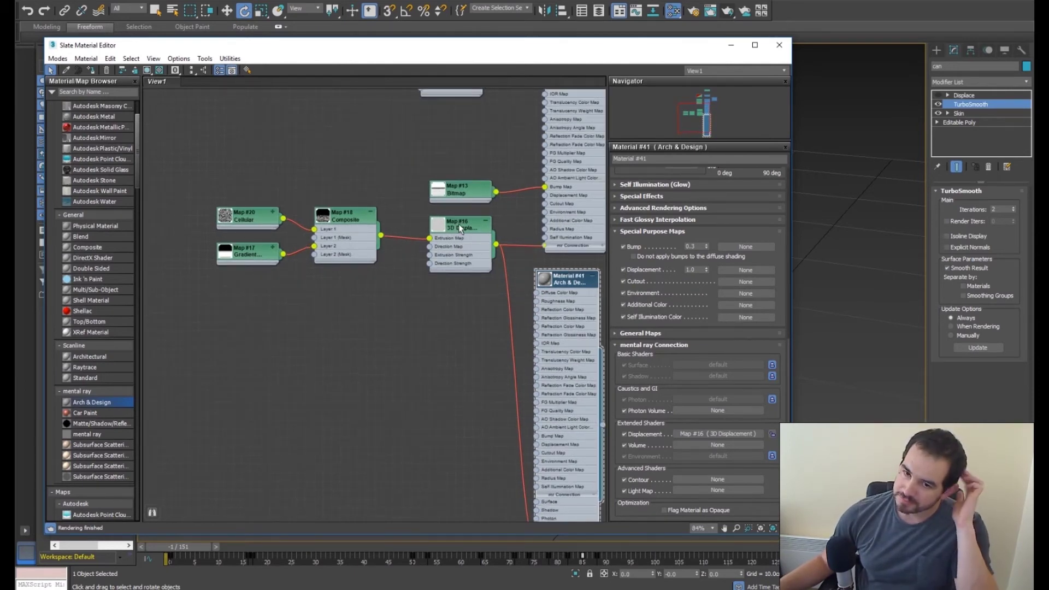
pyautogui.scroll(4, 401, 253)
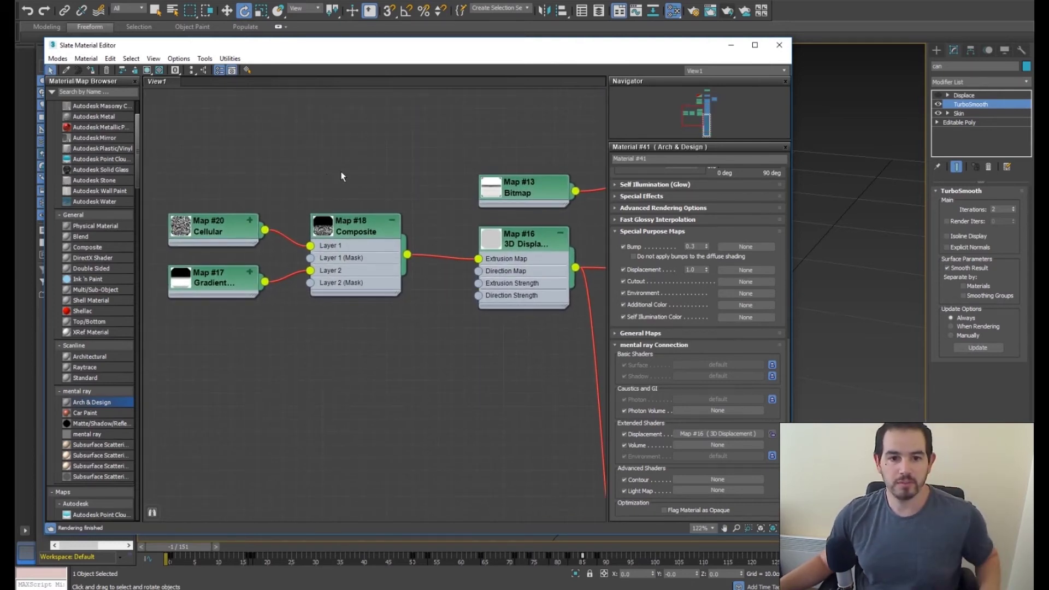
pyautogui.moveTo(213, 234); pyautogui.dragTo(213, 195)
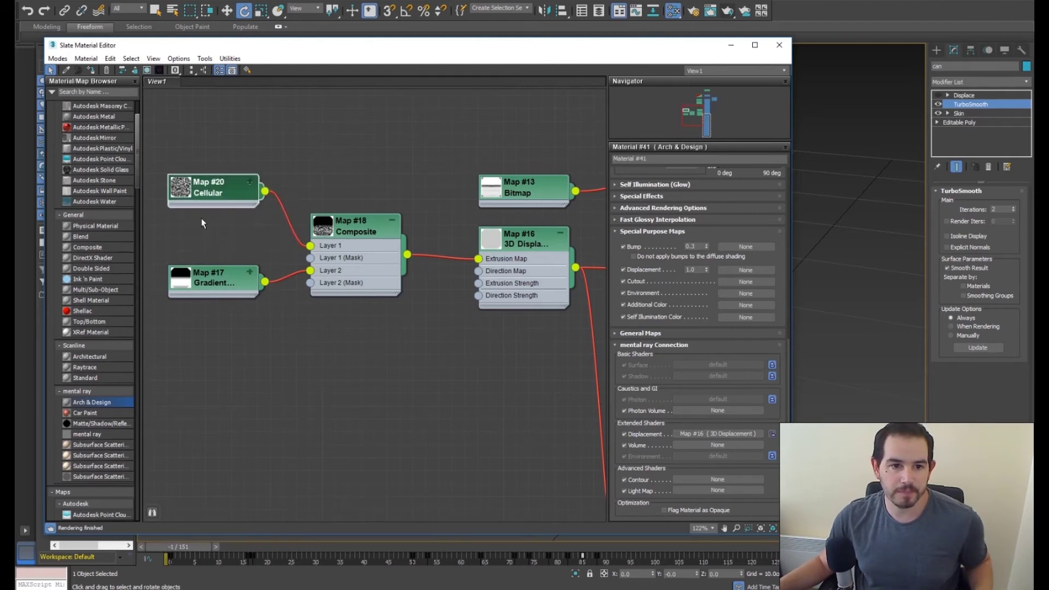
pyautogui.moveTo(211, 283); pyautogui.dragTo(211, 373)
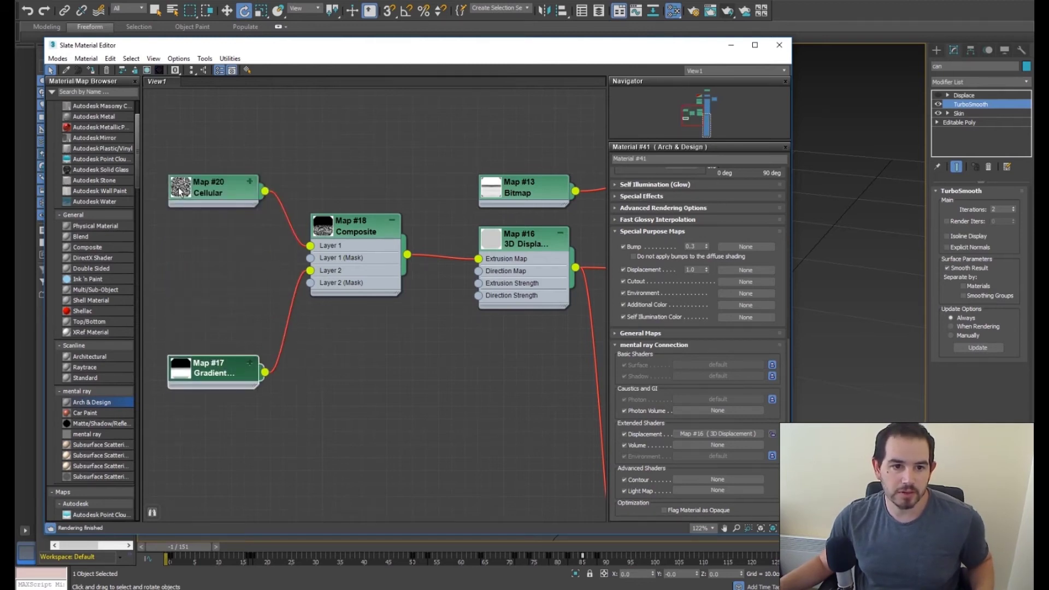
pyautogui.doubleClick(180, 188)
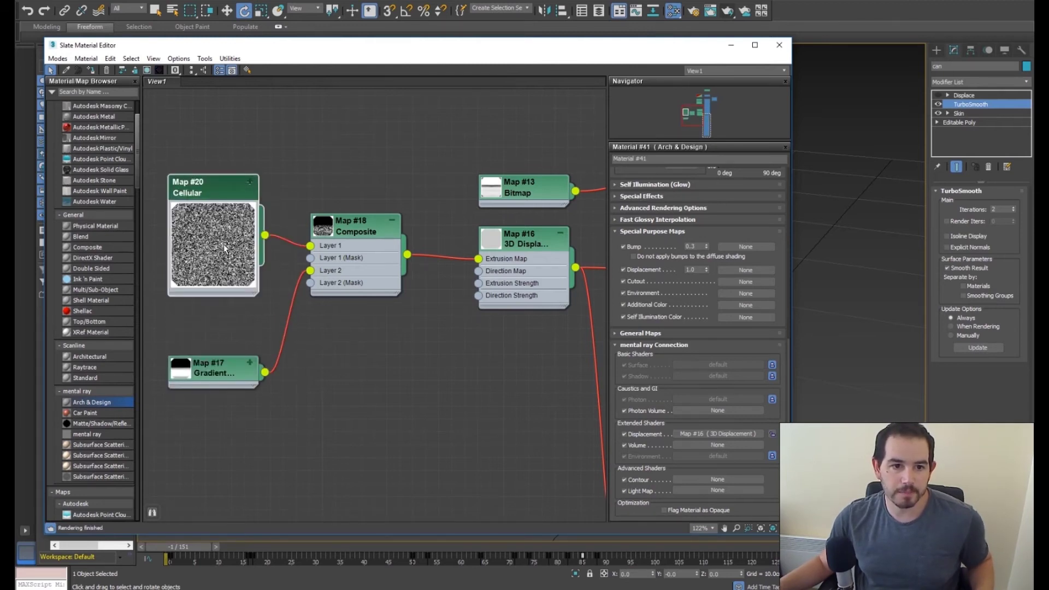
pyautogui.doubleClick(227, 192)
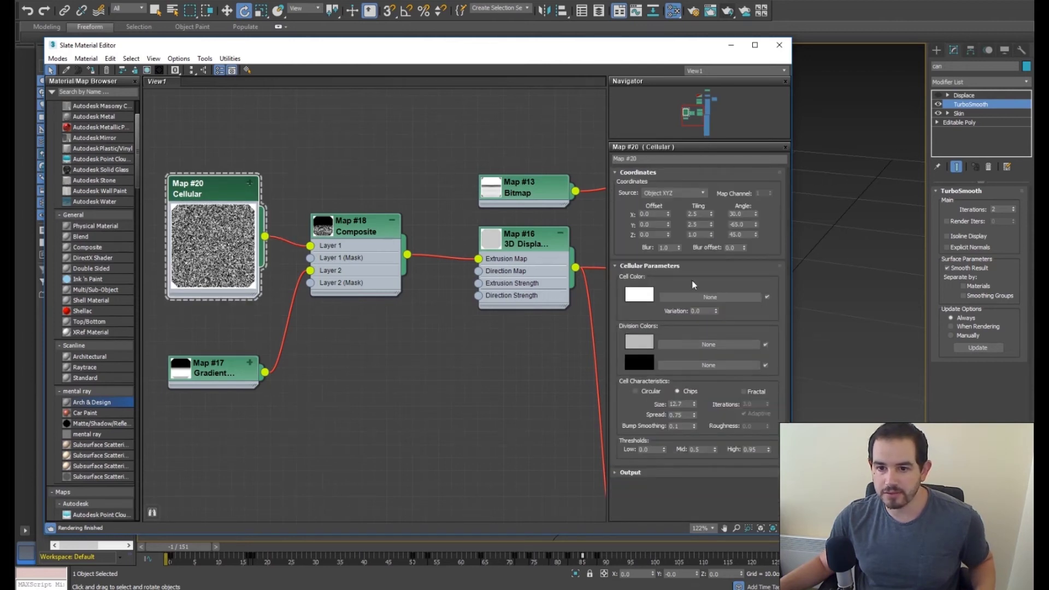
# Step: Enlarge the Map #17 Gradient Ramp node's preview to inspect its black-to-white gradient
pyautogui.moveTo(626, 52); pyautogui.dragTo(535, 26)
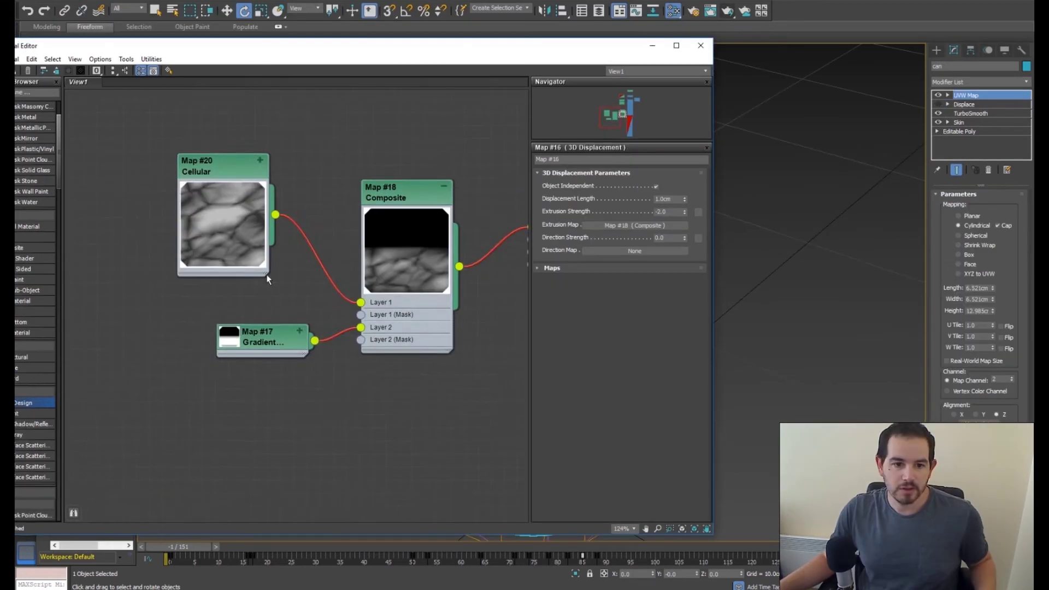
pyautogui.scroll(2, 267, 274)
pyautogui.doubleClick(244, 340)
pyautogui.scroll(2, 178, 466)
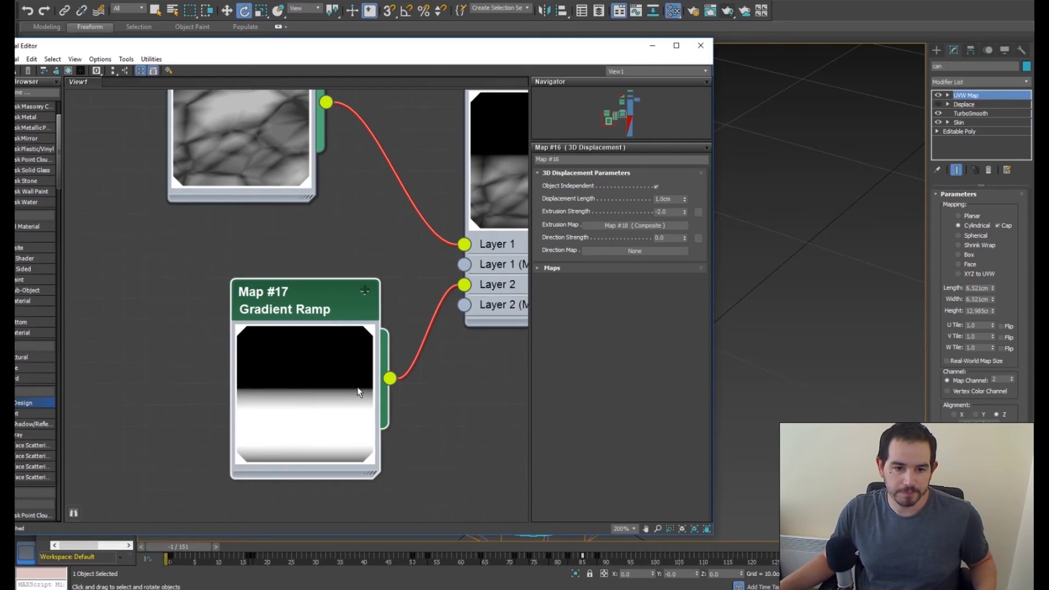
pyautogui.moveTo(369, 384); pyautogui.dragTo(340, 359, button='middle')
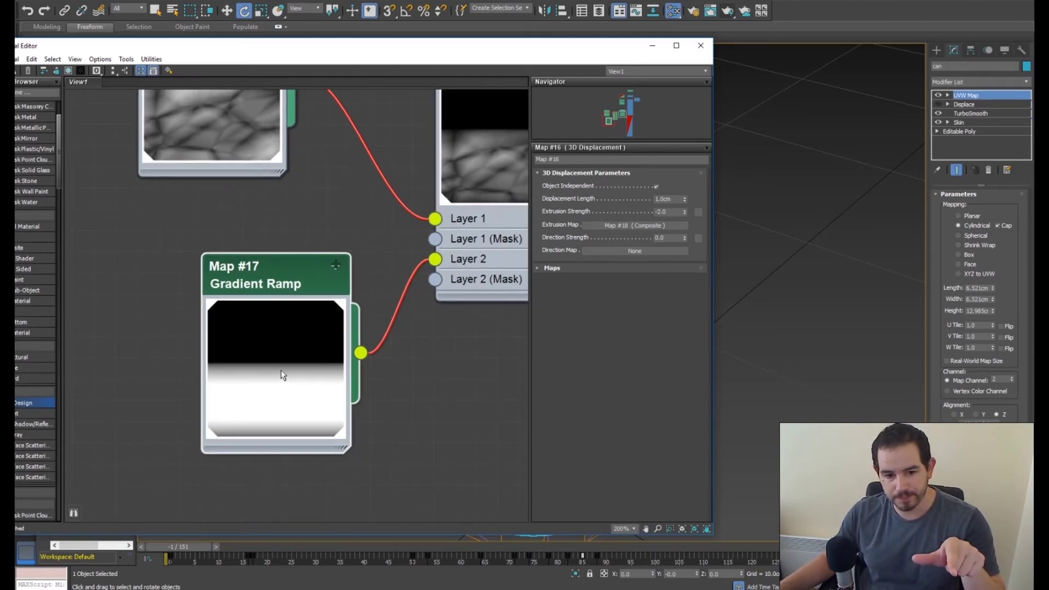
# Step: Connect the Map #17 Gradient Ramp to Material #41's Diffuse Color Map and inspect the gradient on the can, including its base
pyautogui.moveTo(506, 57); pyautogui.dragTo(383, 64)
pyautogui.moveTo(333, 273); pyautogui.dragTo(201, 281, button='middle')
pyautogui.scroll(-2, 278, 284)
pyautogui.scroll(-3, 234, 290)
pyautogui.moveTo(110, 350); pyautogui.dragTo(362, 295)
pyautogui.keyDown('alt'); pyautogui.moveTo(699, 249); pyautogui.dragTo(805, 226, button='middle'); pyautogui.keyUp('alt')
pyautogui.scroll(-2, 749, 274)
pyautogui.scroll(2, 726, 292)
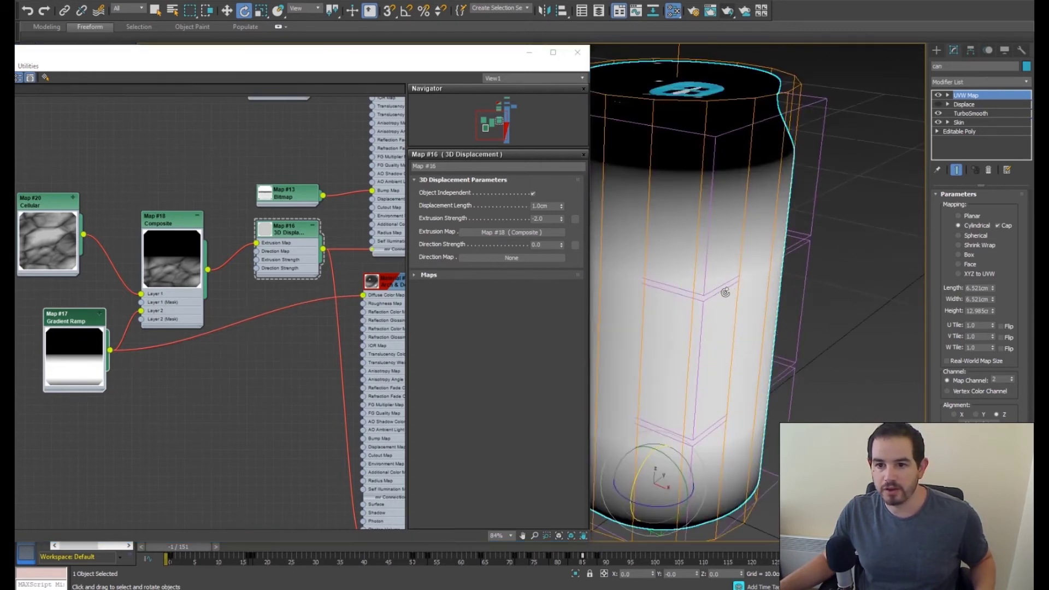
pyautogui.click(528, 53)
pyautogui.keyDown('alt'); pyautogui.moveTo(698, 325); pyautogui.dragTo(527, 161, button='middle'); pyautogui.keyUp('alt')
pyautogui.keyDown('alt'); pyautogui.moveTo(630, 310); pyautogui.dragTo(494, 435, button='middle'); pyautogui.keyUp('alt')
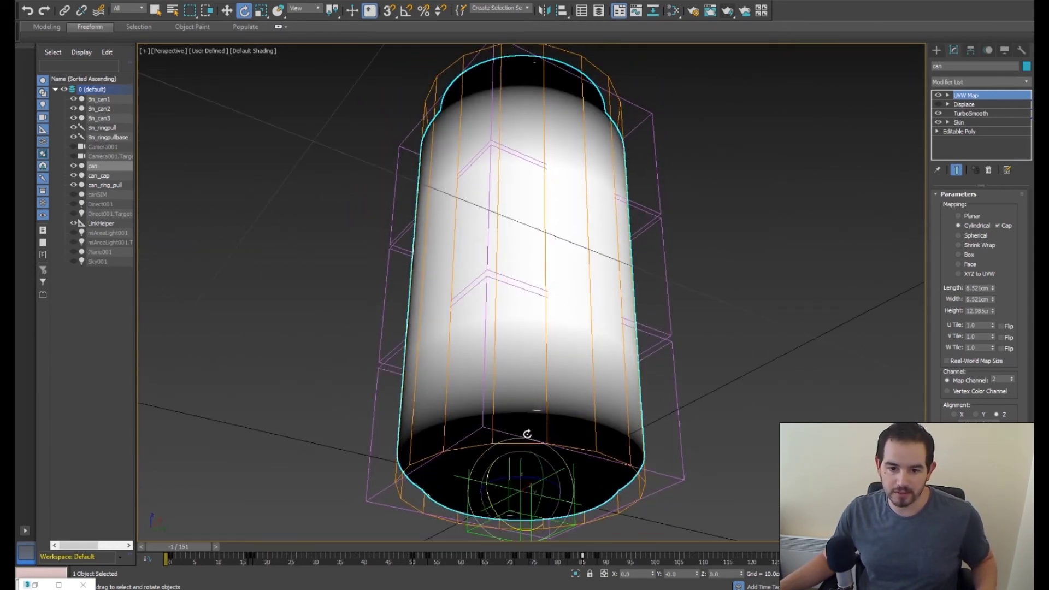
# Step: Try darkening the can's lower end by adding a black flag at position 93 in the Map #17 Gradient Ramp
pyautogui.click(673, 11)
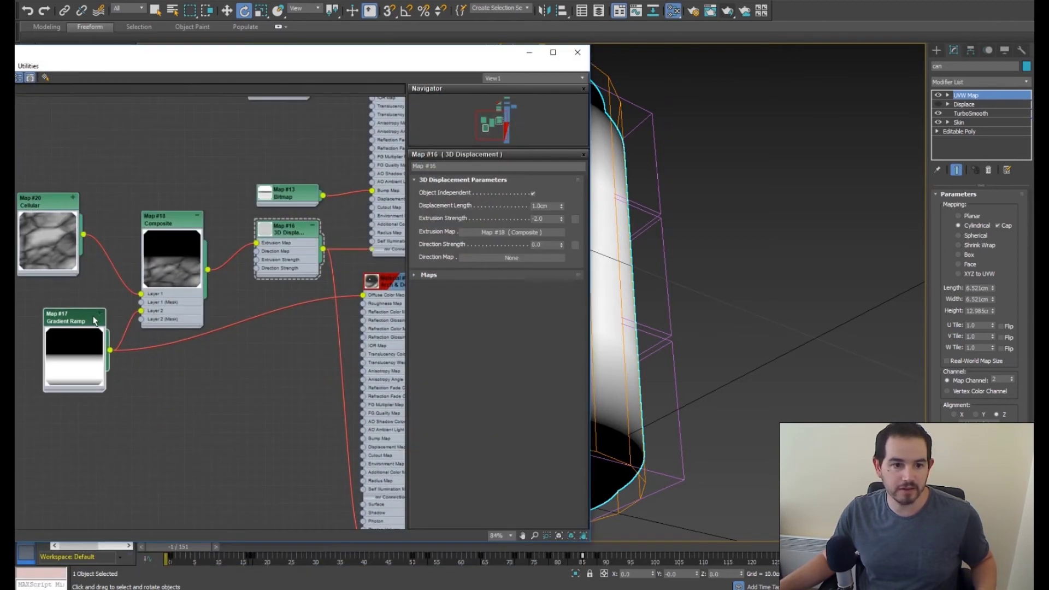
pyautogui.doubleClick(72, 315)
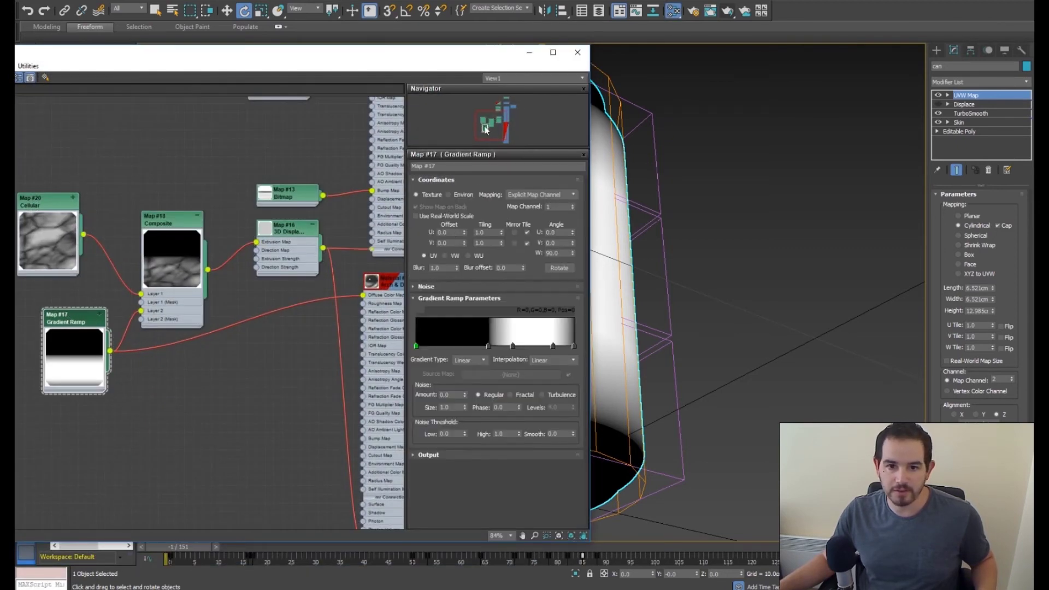
pyautogui.moveTo(484, 57); pyautogui.dragTo(257, 82)
pyautogui.keyDown('alt'); pyautogui.moveTo(651, 377); pyautogui.dragTo(651, 346, button='middle'); pyautogui.keyUp('alt')
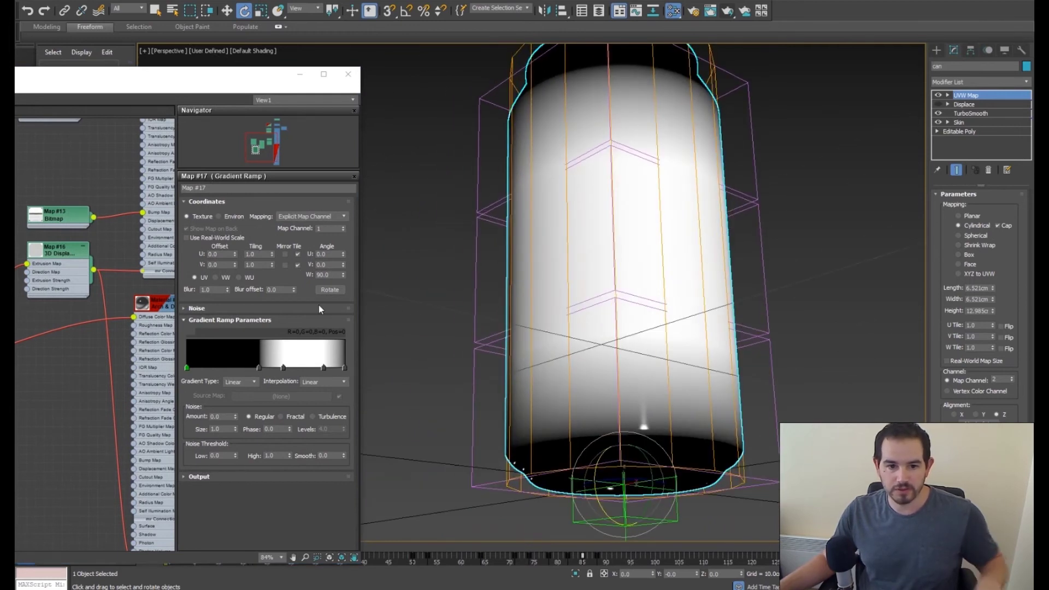
pyautogui.click(344, 367)
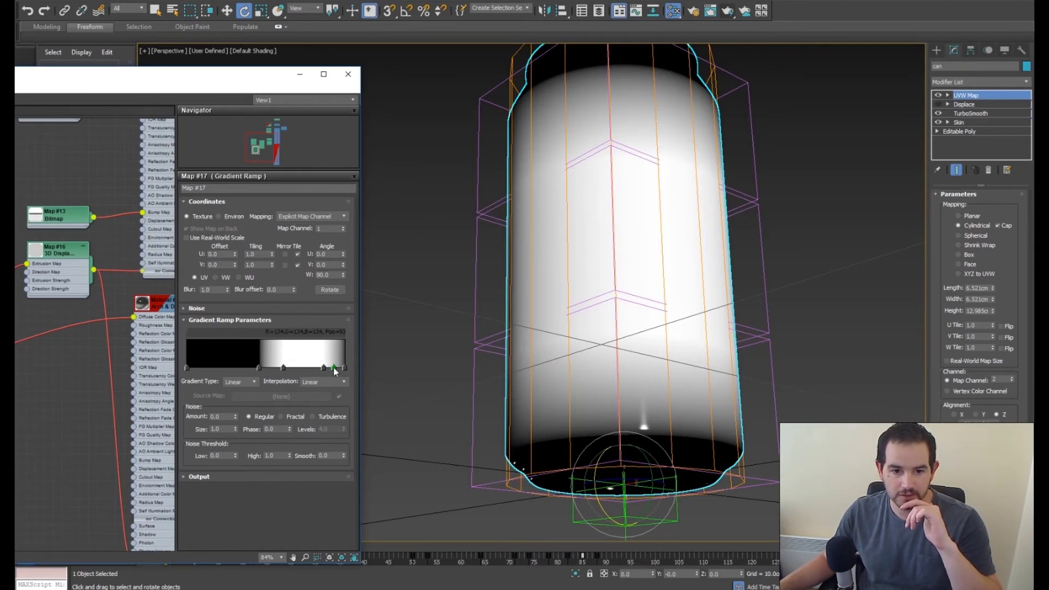
pyautogui.rightClick(334, 369)
pyautogui.press('Escape')
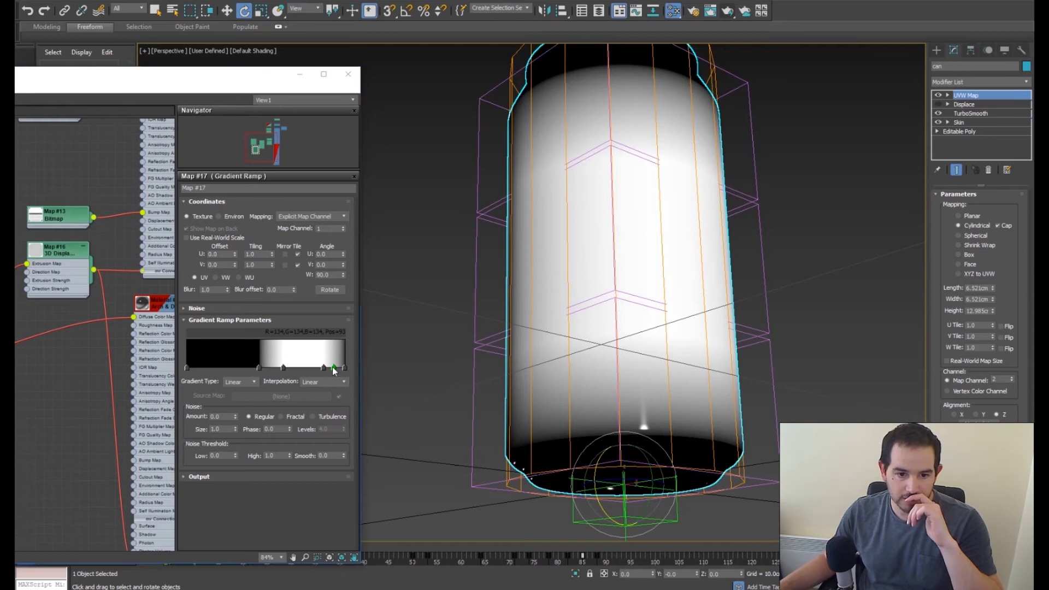
pyautogui.doubleClick(333, 367)
pyautogui.moveTo(391, 99); pyautogui.dragTo(352, 99)
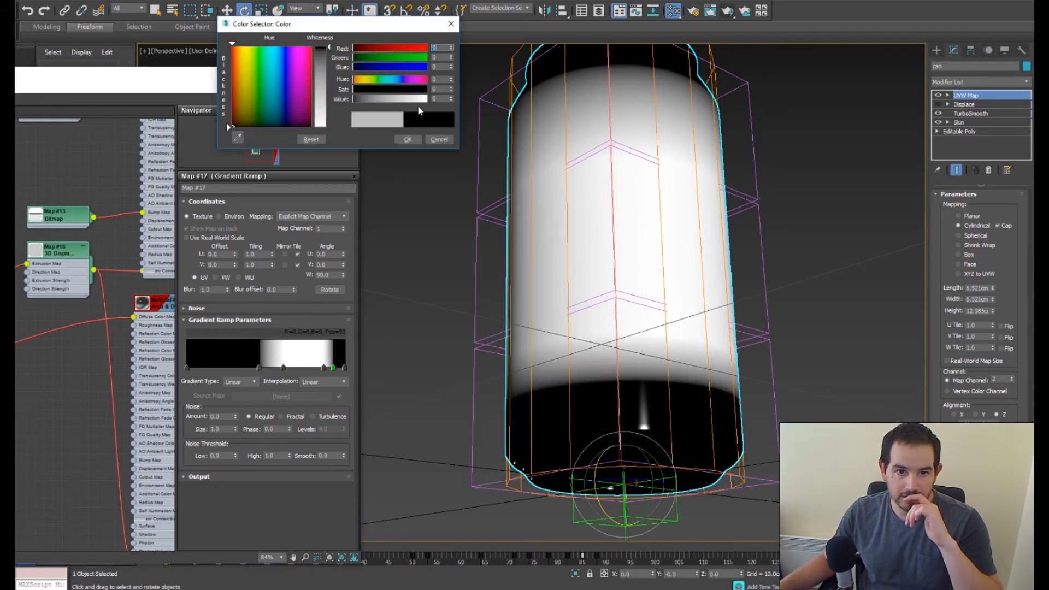
pyautogui.click(408, 140)
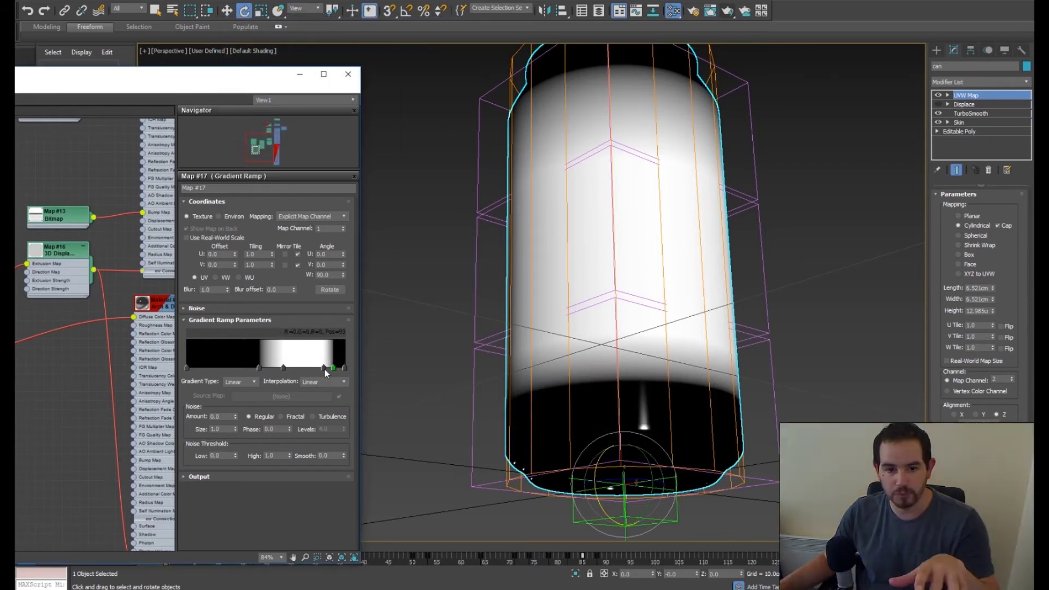
pyautogui.moveTo(324, 368)
pyautogui.mouseDown()
pyautogui.moveTo(307, 369)
pyautogui.moveTo(333, 379)
pyautogui.mouseUp()
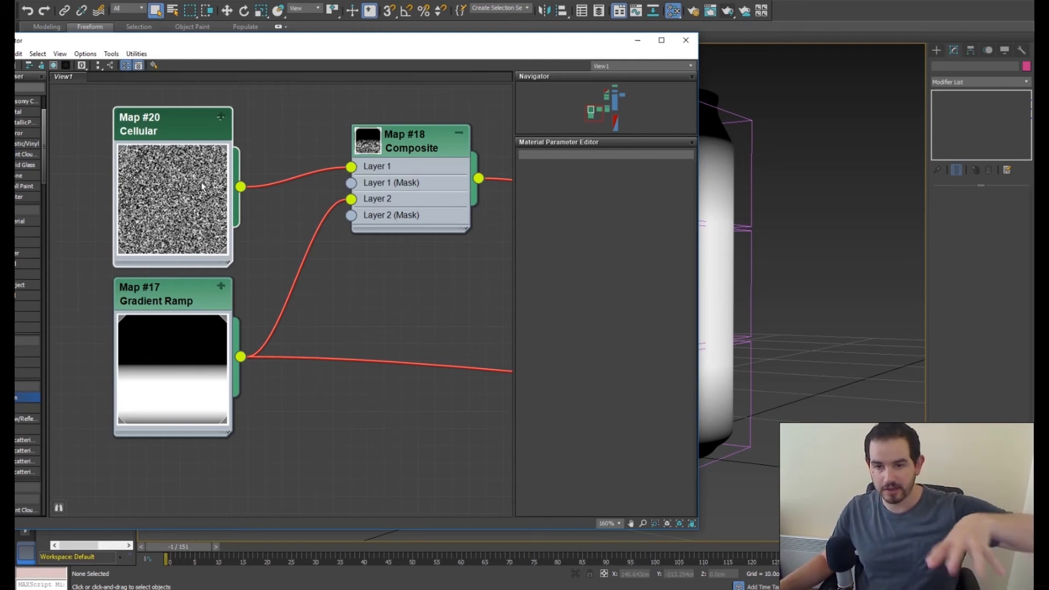
# Step: Open the Map #18 Composite's layer settings and enlarge its node preview
pyautogui.moveTo(746, 280); pyautogui.dragTo(827, 237, button='middle')
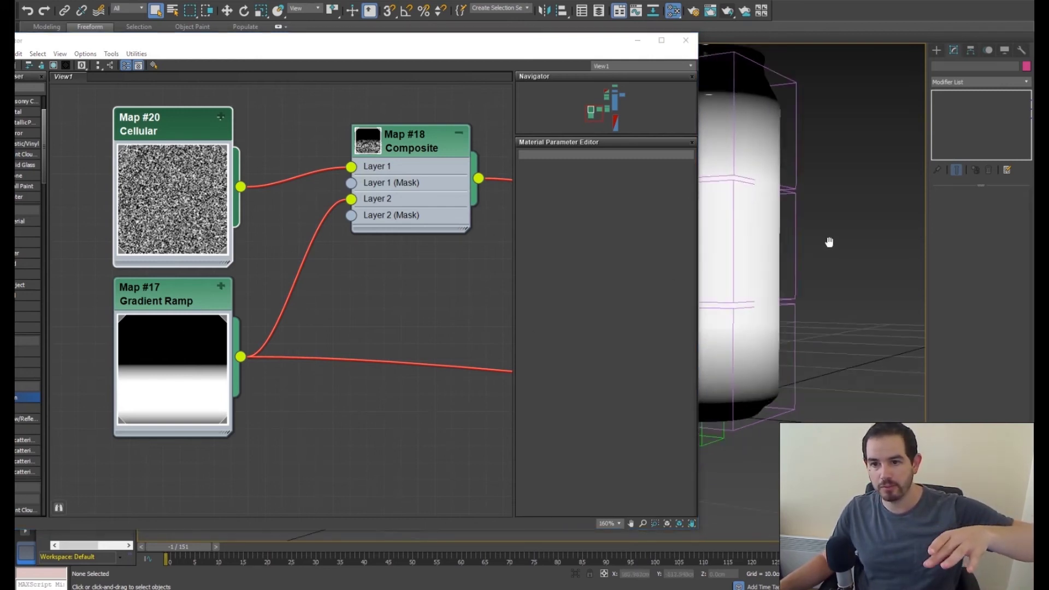
pyautogui.doubleClick(398, 140)
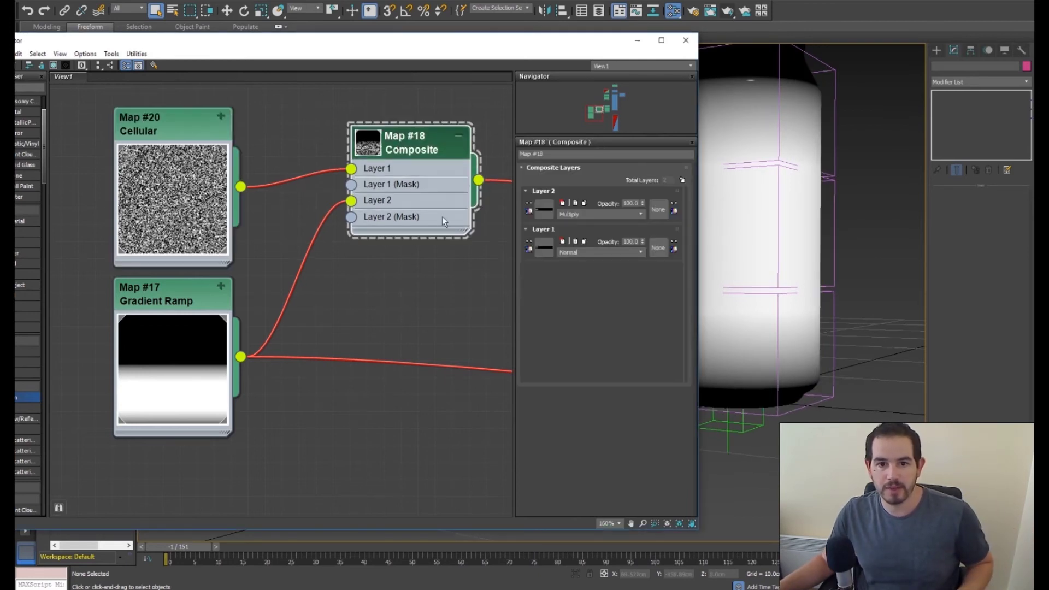
pyautogui.moveTo(442, 216); pyautogui.dragTo(425, 217, button='middle')
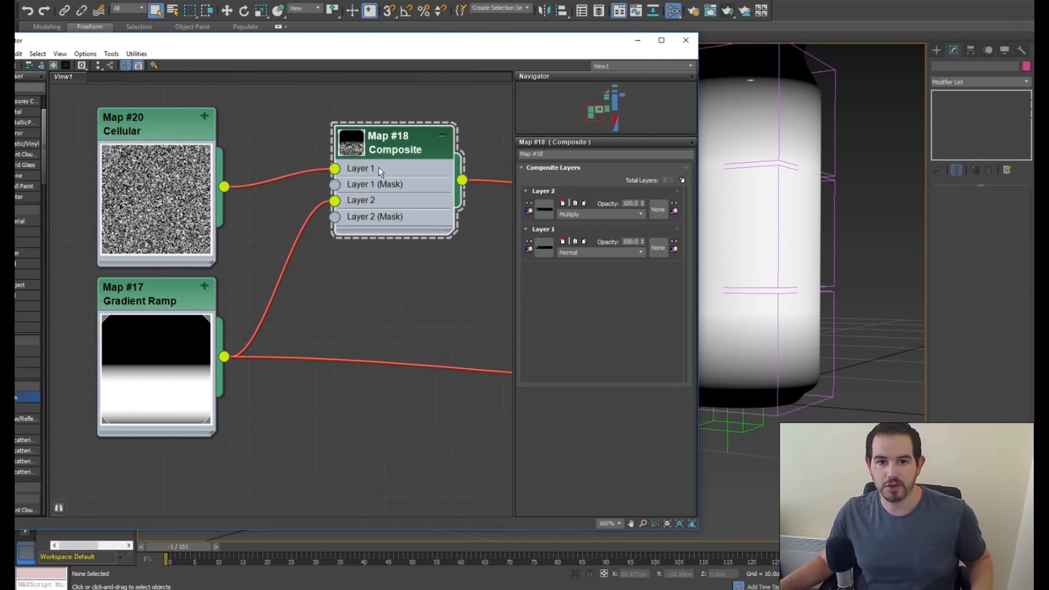
pyautogui.moveTo(378, 168); pyautogui.dragTo(358, 210, button='middle')
pyautogui.doubleClick(338, 189)
pyautogui.scroll(1, 360, 334)
pyautogui.moveTo(369, 272); pyautogui.dragTo(416, 264, button='middle')
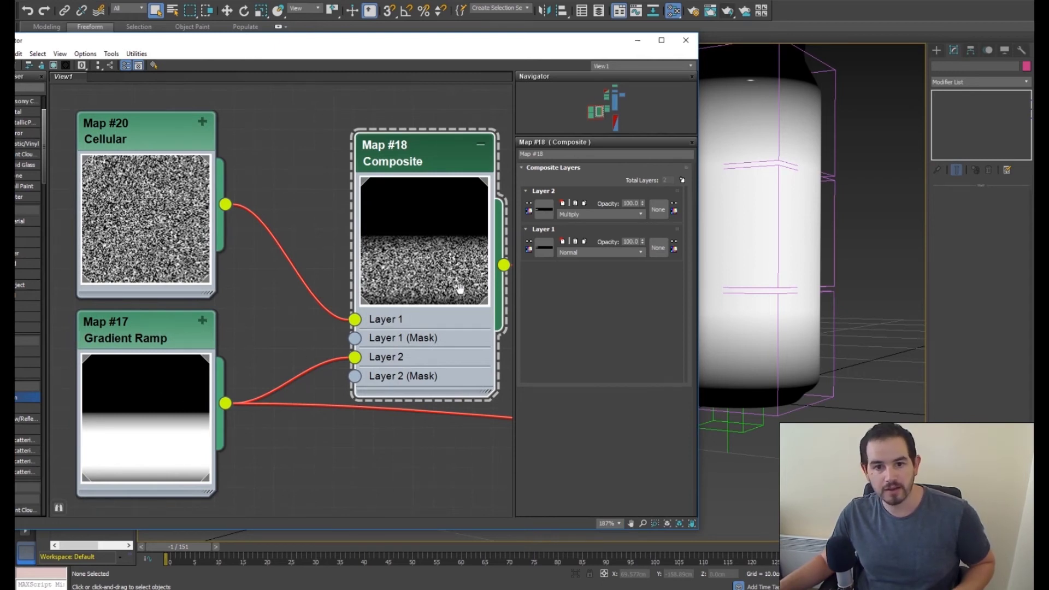
# Step: Follow the Composite's connection to the Map #16 3D Displacement and scrub the animation to frame 43 to view the crushed can
pyautogui.moveTo(440, 278); pyautogui.dragTo(328, 286, button='middle')
pyautogui.scroll(-1, 278, 275)
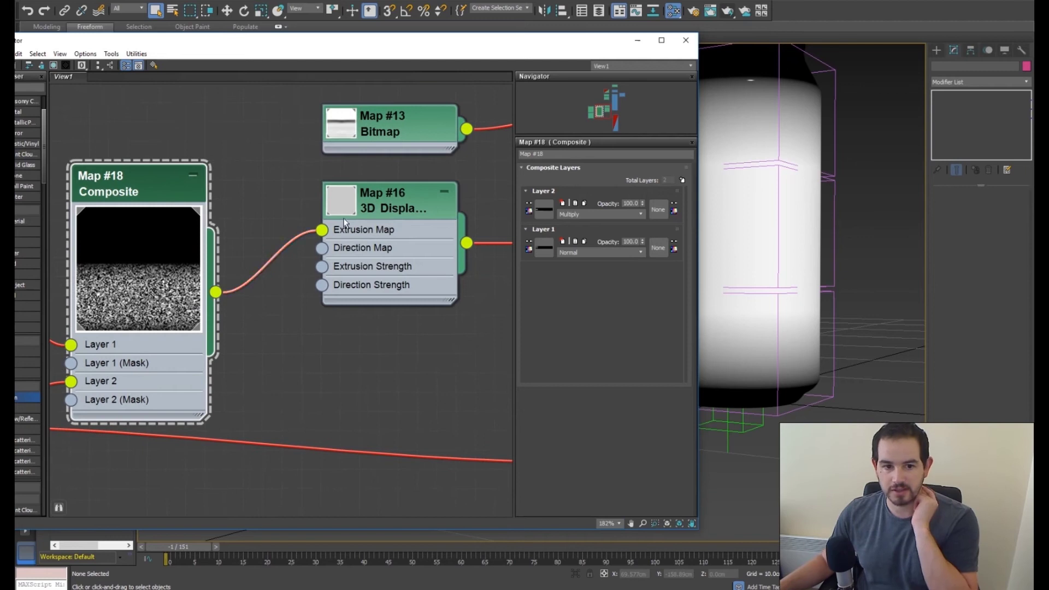
pyautogui.moveTo(427, 263); pyautogui.dragTo(322, 273, button='middle')
pyautogui.scroll(-2, 322, 261)
pyautogui.moveTo(387, 264); pyautogui.dragTo(320, 260, button='middle')
pyautogui.scroll(-1, 320, 261)
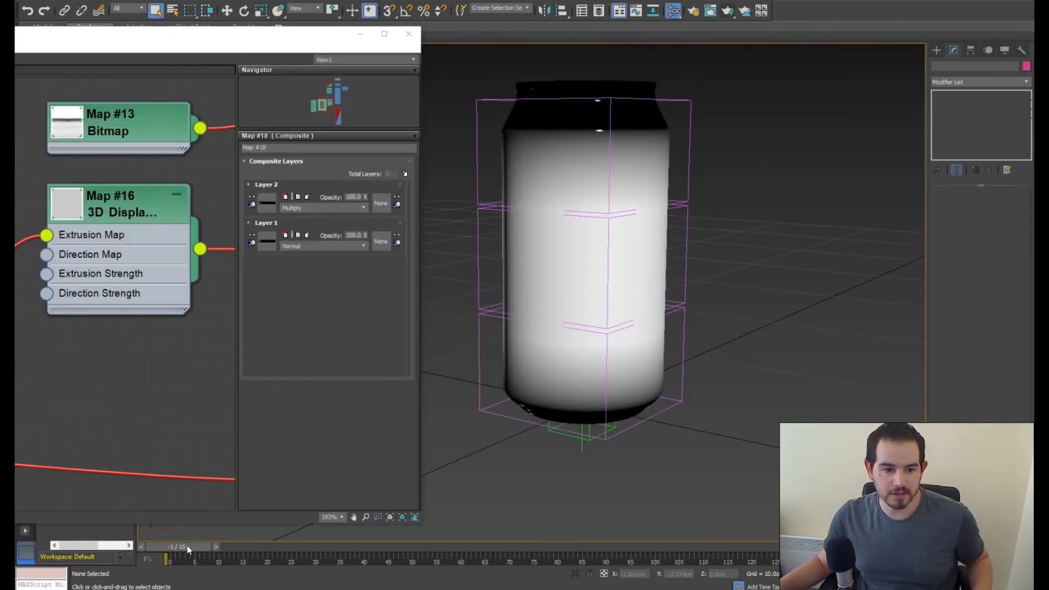
pyautogui.moveTo(189, 548); pyautogui.dragTo(393, 556)
pyautogui.press('q')
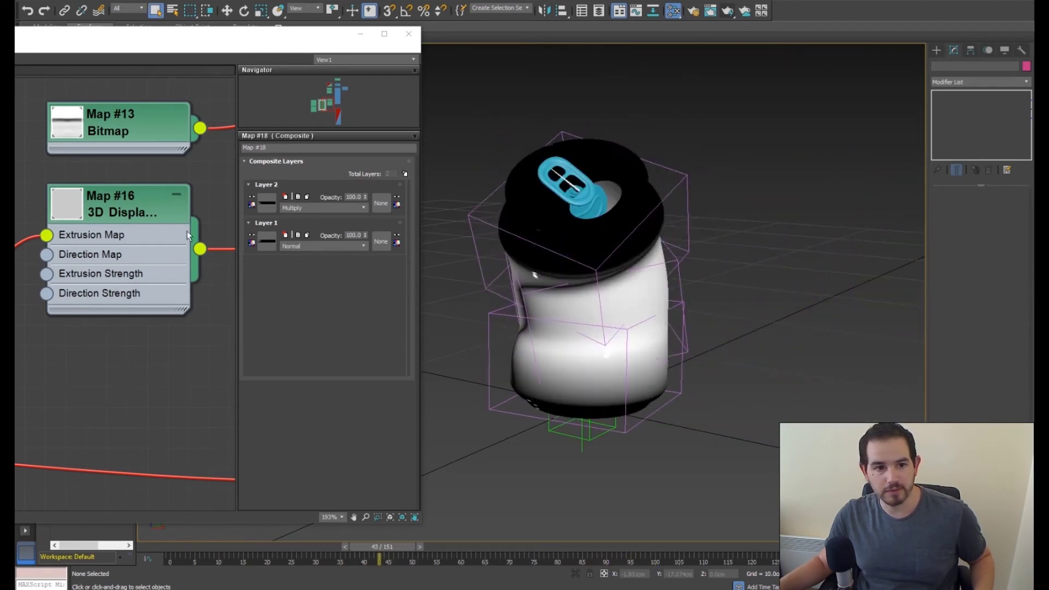
# Step: Open the Map #16 3D Displacement parameters and move the animation back to frame 18
pyautogui.doubleClick(119, 201)
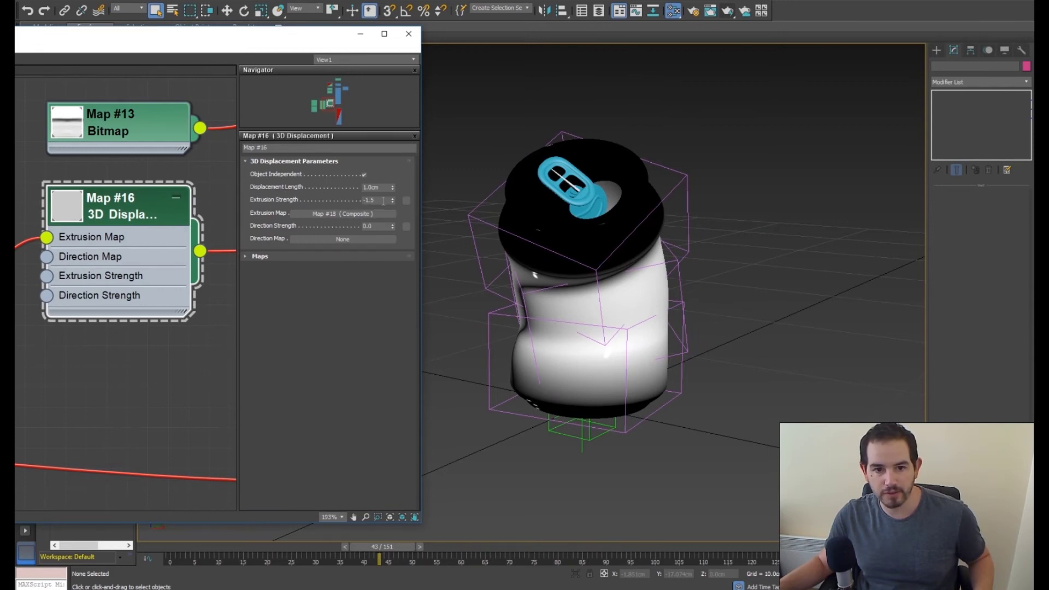
pyautogui.moveTo(383, 546); pyautogui.dragTo(275, 548)
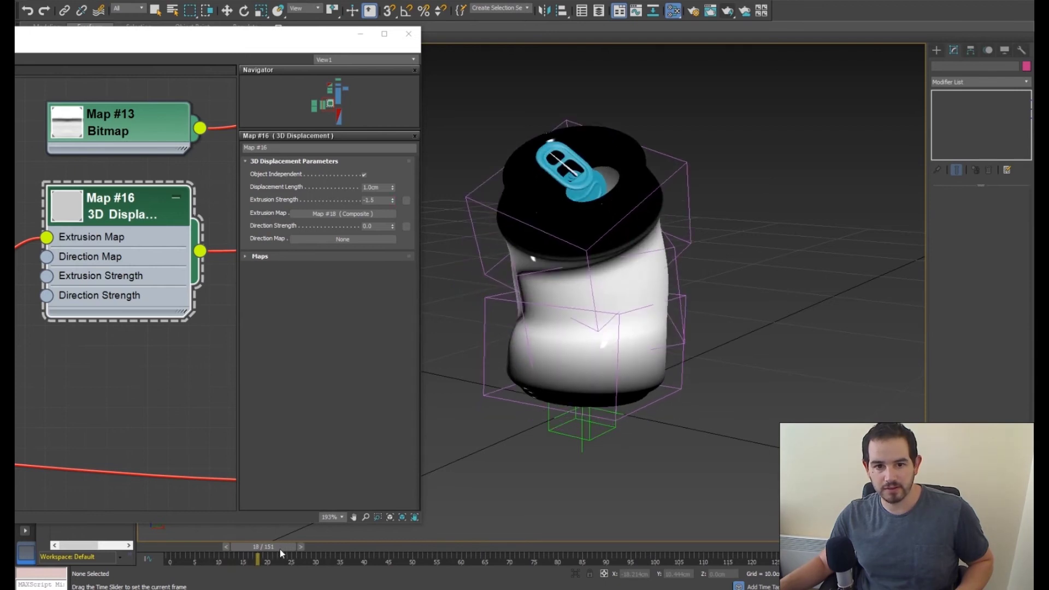
# Step: Scrub the animation forward to frame 103 to follow the extrusion strength, and close the material editor
pyautogui.moveTo(275, 555); pyautogui.dragTo(605, 539)
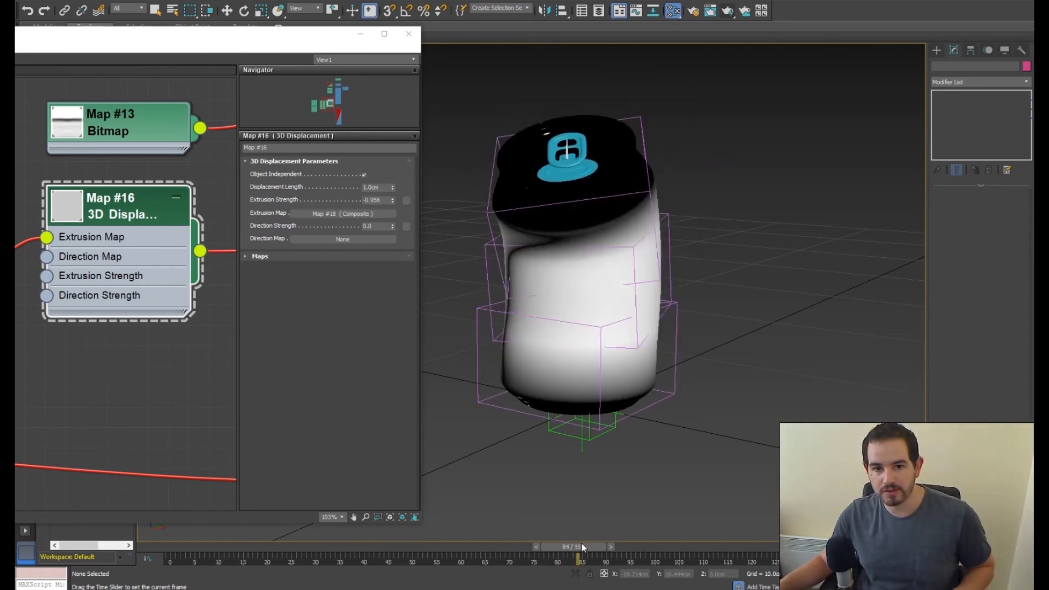
pyautogui.moveTo(581, 548); pyautogui.dragTo(663, 547)
pyautogui.press('q')
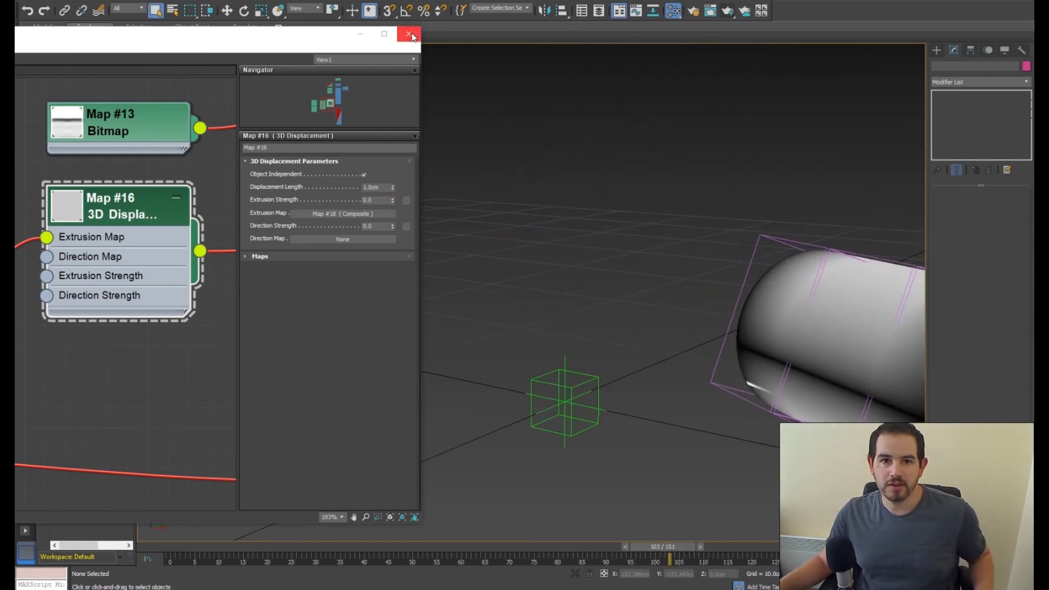
pyautogui.click(409, 34)
pyautogui.scroll(3, 730, 370)
pyautogui.scroll(-3, 655, 361)
pyautogui.scroll(2, 654, 357)
pyautogui.moveTo(654, 357); pyautogui.dragTo(659, 356, button='middle')
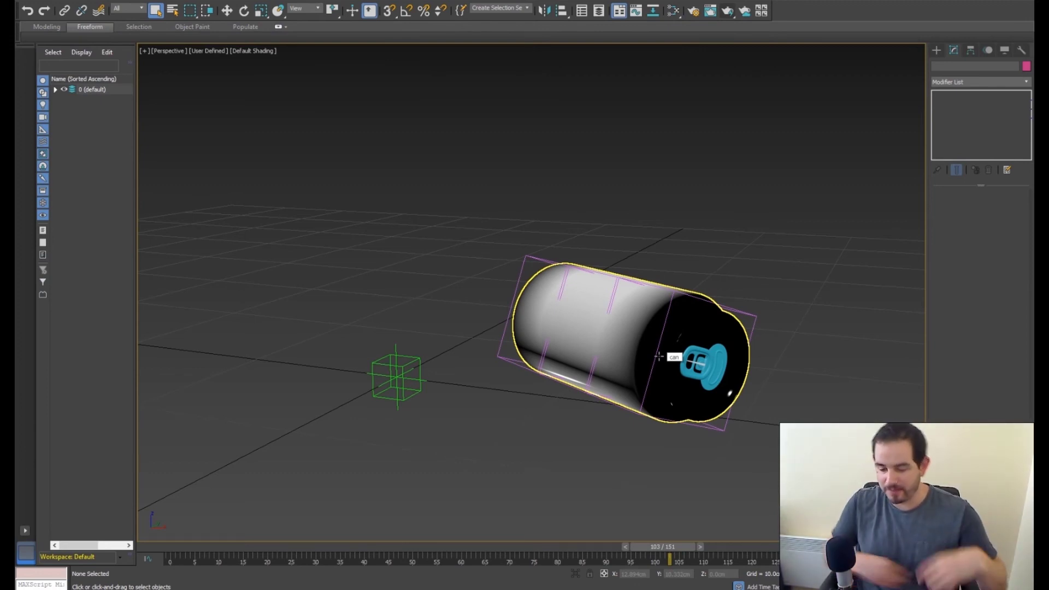
pyautogui.moveTo(671, 301); pyautogui.dragTo(643, 302, button='middle')
pyautogui.scroll(3, 558, 304)
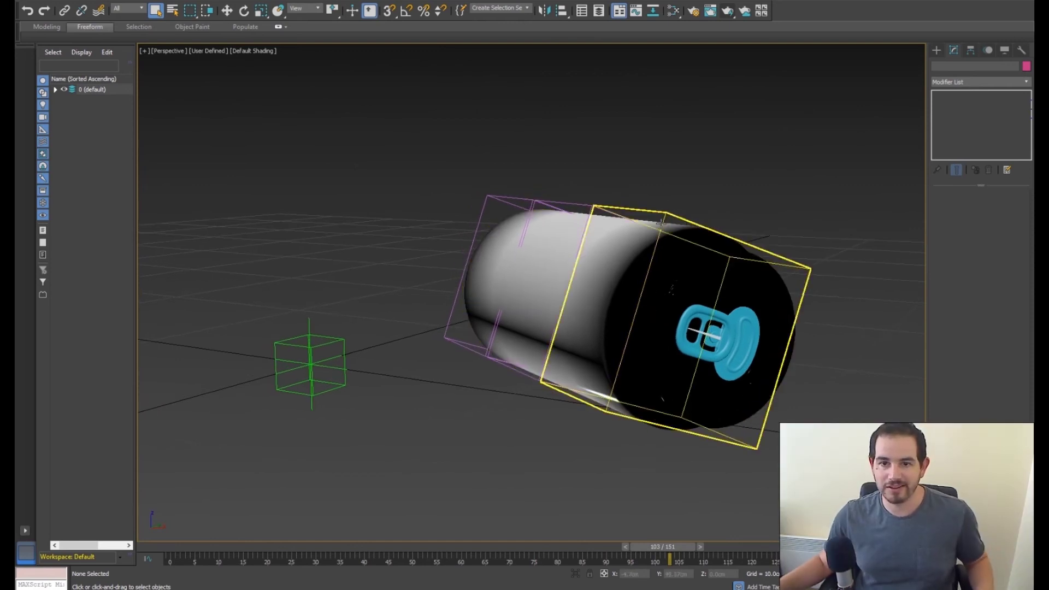
pyautogui.moveTo(631, 243); pyautogui.dragTo(646, 243, button='middle')
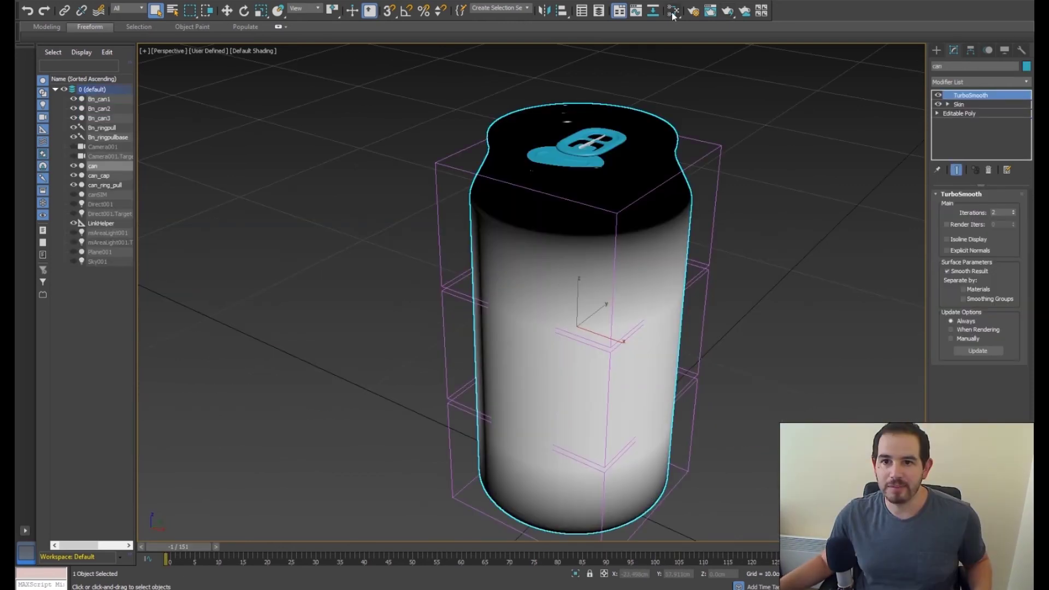
# Step: Reopen the material editor, select the Material #39 Arch & Design node and show its texture on the can in the viewport
pyautogui.press('m')
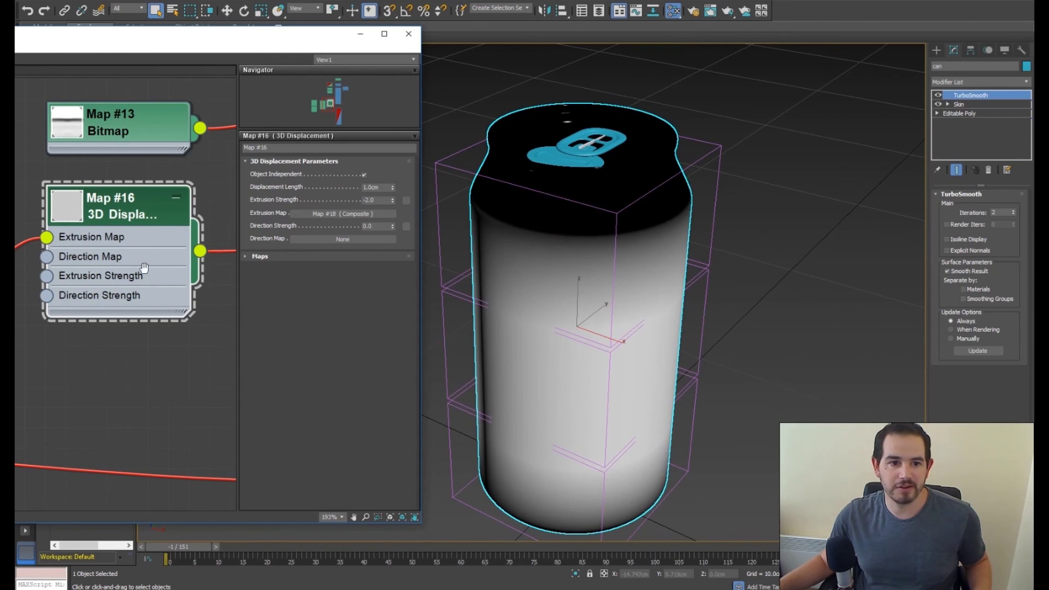
pyautogui.scroll(-10, 139, 288)
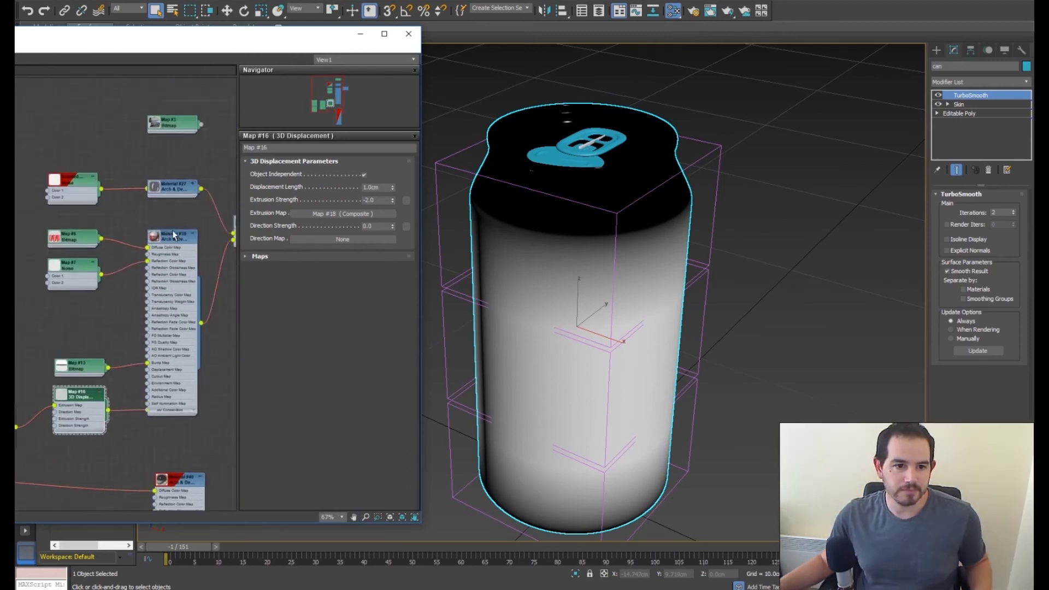
pyautogui.scroll(2, 173, 235)
pyautogui.moveTo(156, 263); pyautogui.dragTo(127, 272, button='middle')
pyautogui.scroll(-1, 137, 268)
pyautogui.moveTo(186, 327); pyautogui.dragTo(77, 356, button='middle')
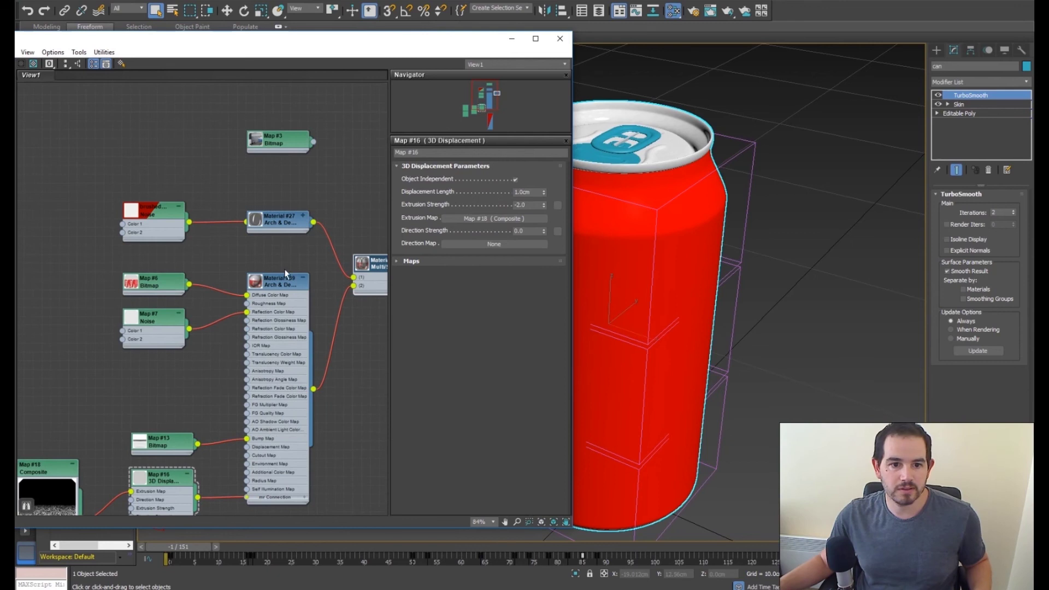
pyautogui.click(280, 283)
pyautogui.click(21, 64)
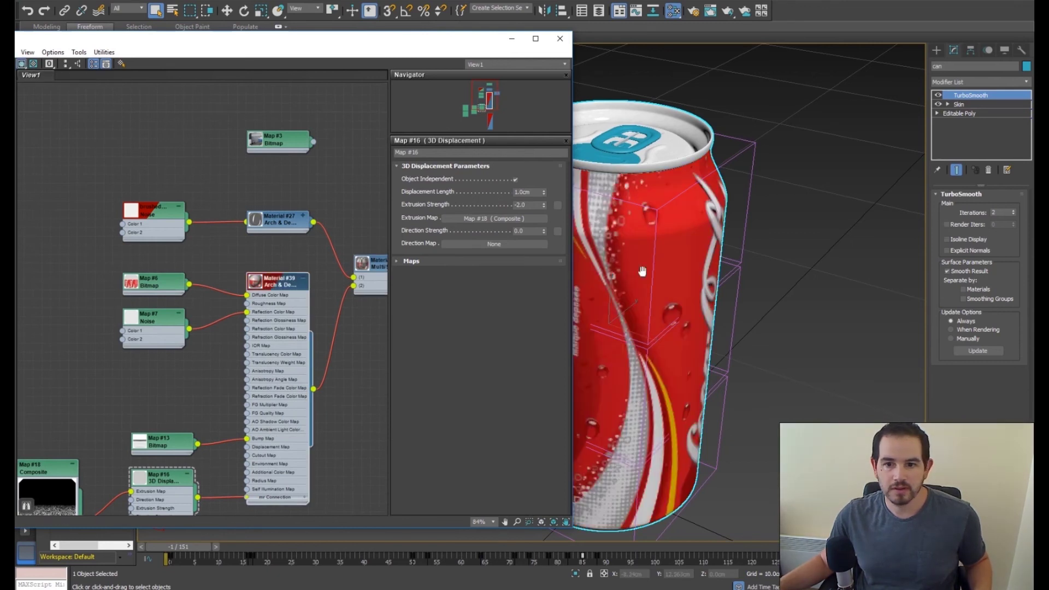
# Step: Examine the Coca-Cola label on the can's side up close
pyautogui.moveTo(663, 270); pyautogui.dragTo(713, 276, button='middle')
pyautogui.keyDown('alt'); pyautogui.moveTo(630, 334); pyautogui.dragTo(632, 311, button='middle'); pyautogui.keyUp('alt')
pyautogui.scroll(3, 708, 314)
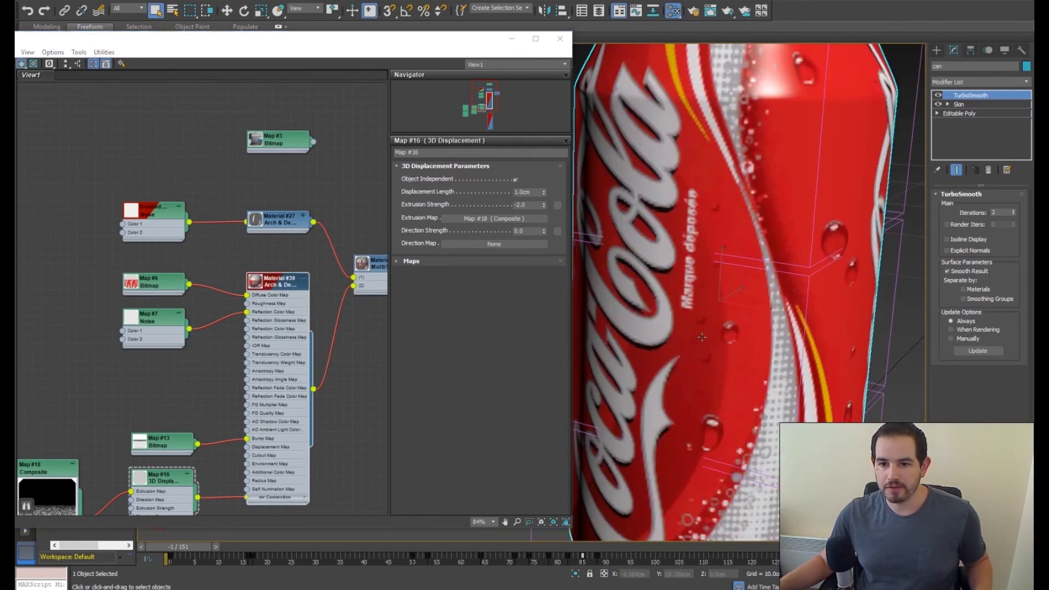
pyautogui.scroll(-6, 703, 335)
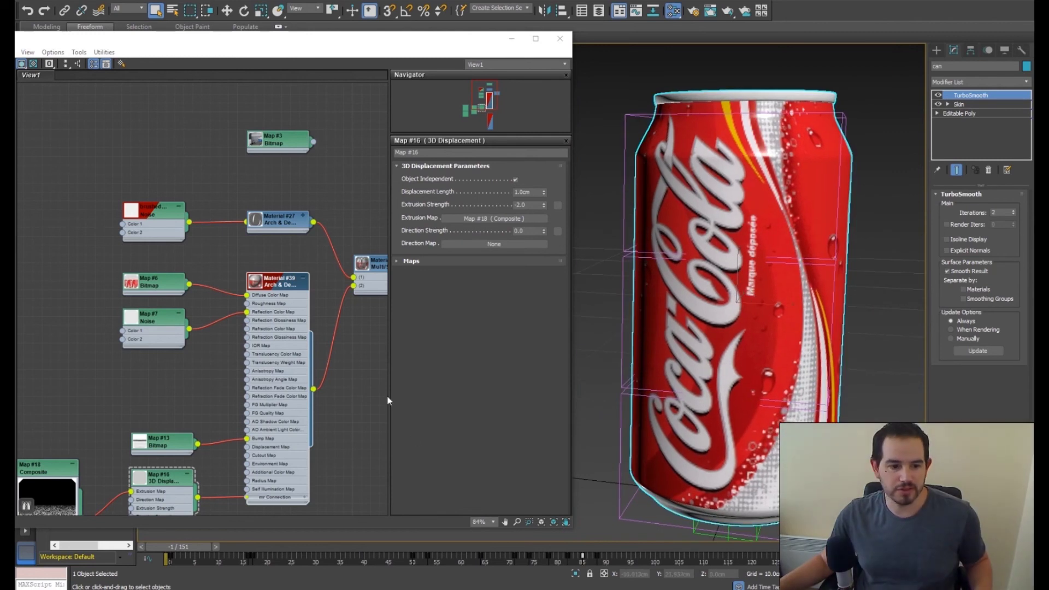
# Step: Switch to the CanCrushing folder in File Explorer and open the label image labela.jpg
pyautogui.moveTo(86, 589)
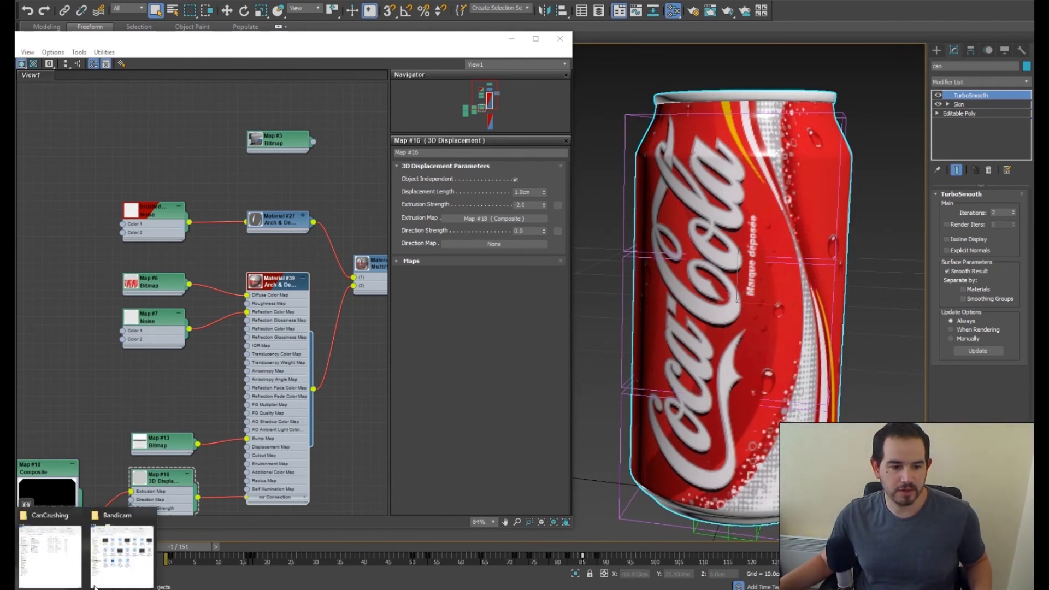
pyautogui.click(68, 551)
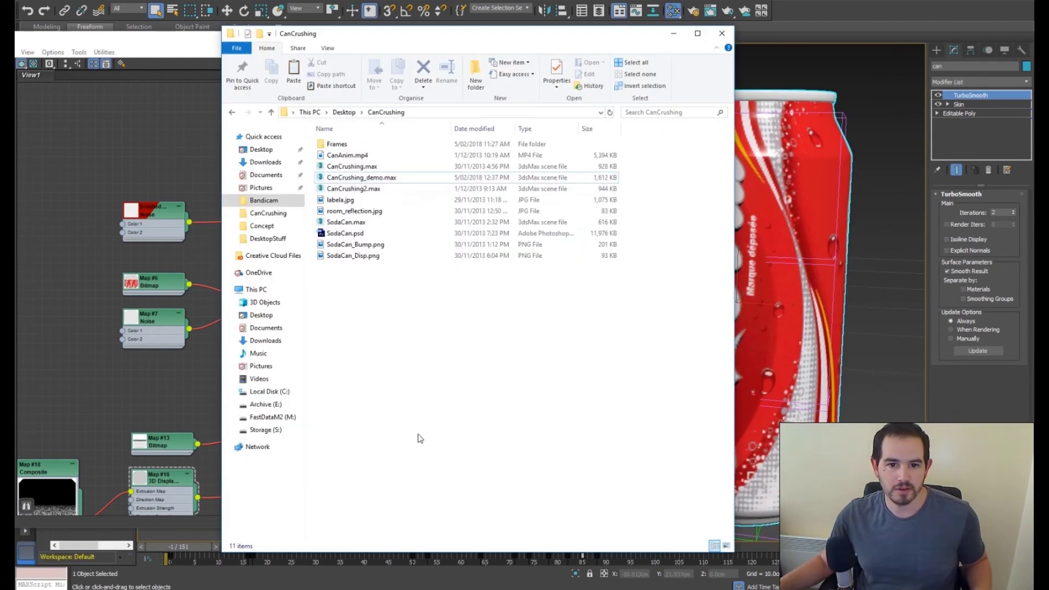
pyautogui.doubleClick(348, 200)
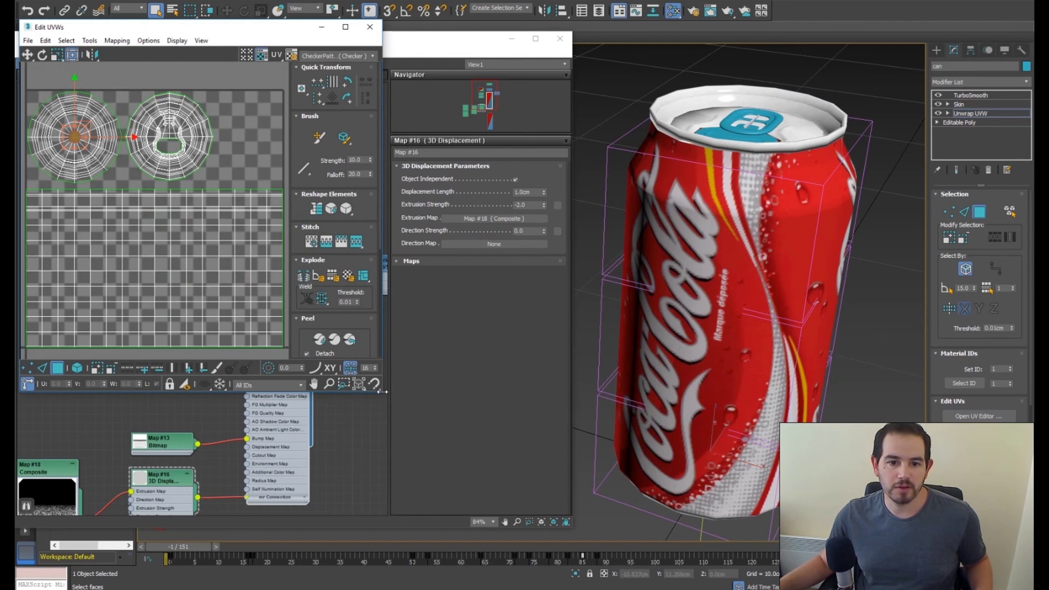
# Step: Enlarge the Edit UVWs window and set its background to Map #6 (SodaCan.psd)
pyautogui.moveTo(379, 391); pyautogui.dragTo(743, 540)
pyautogui.click(699, 56)
pyautogui.click(699, 87)
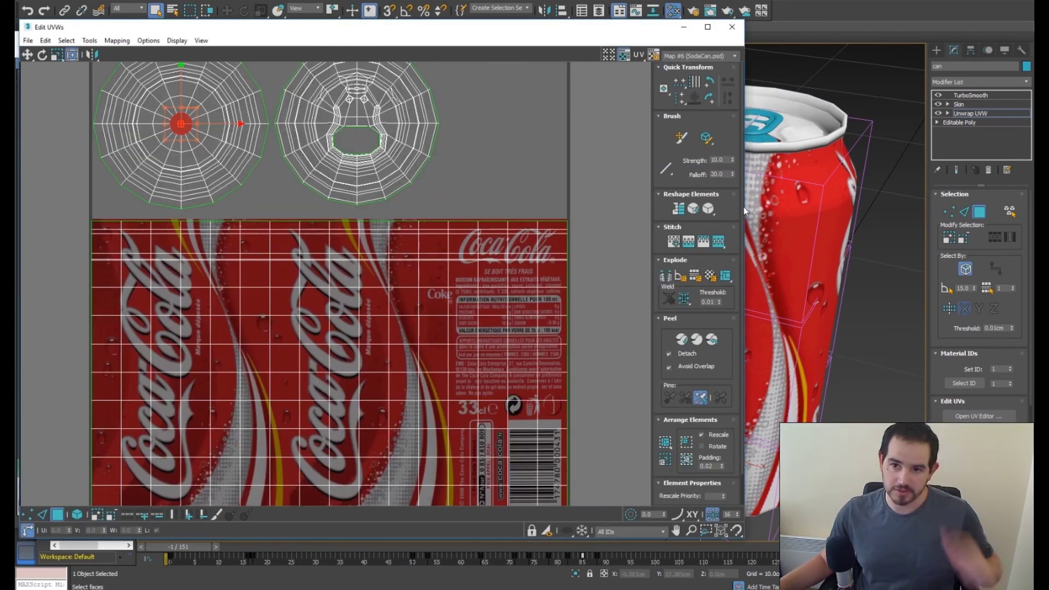
# Step: Show edged faces on the can and compare its mesh with the unwrapped label layout
pyautogui.moveTo(791, 277); pyautogui.dragTo(802, 272, button='middle')
pyautogui.press('F4')
pyautogui.scroll(-3, 801, 272)
pyautogui.scroll(4, 802, 272)
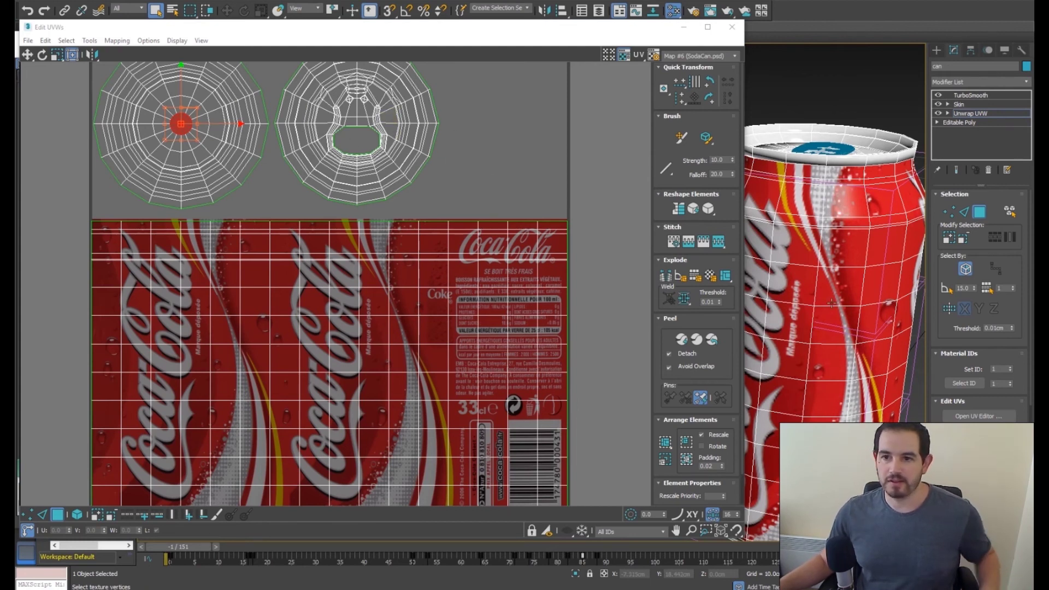
pyautogui.scroll(-3, 819, 269)
pyautogui.scroll(5, 819, 269)
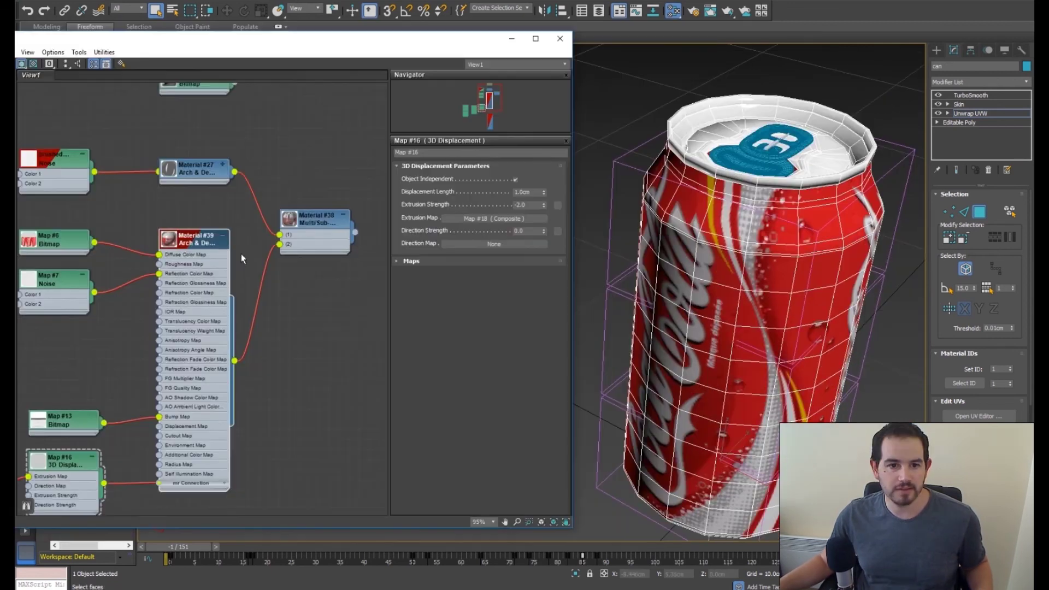
# Step: Select the can's lid and base polygons in the Editable Poly, shade the selected faces and view them from above and below
pyautogui.moveTo(244, 258); pyautogui.dragTo(280, 275, button='middle')
pyautogui.click(959, 122)
pyautogui.press('4')
pyautogui.scroll(-5, 938, 344)
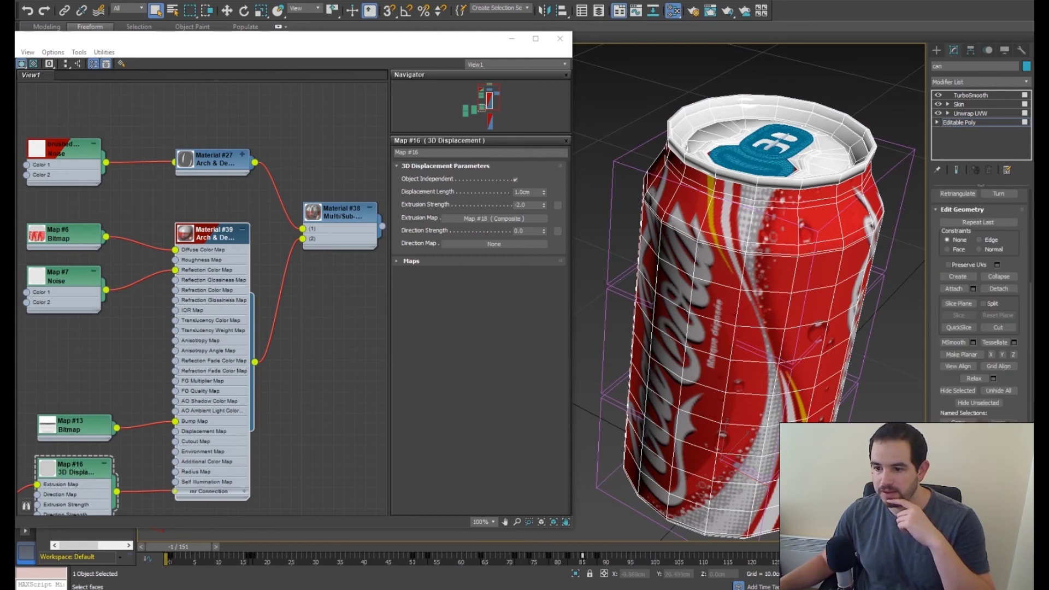
pyautogui.press('F2')
pyautogui.keyDown('alt'); pyautogui.moveTo(777, 193); pyautogui.dragTo(809, 148, button='middle'); pyautogui.keyUp('alt')
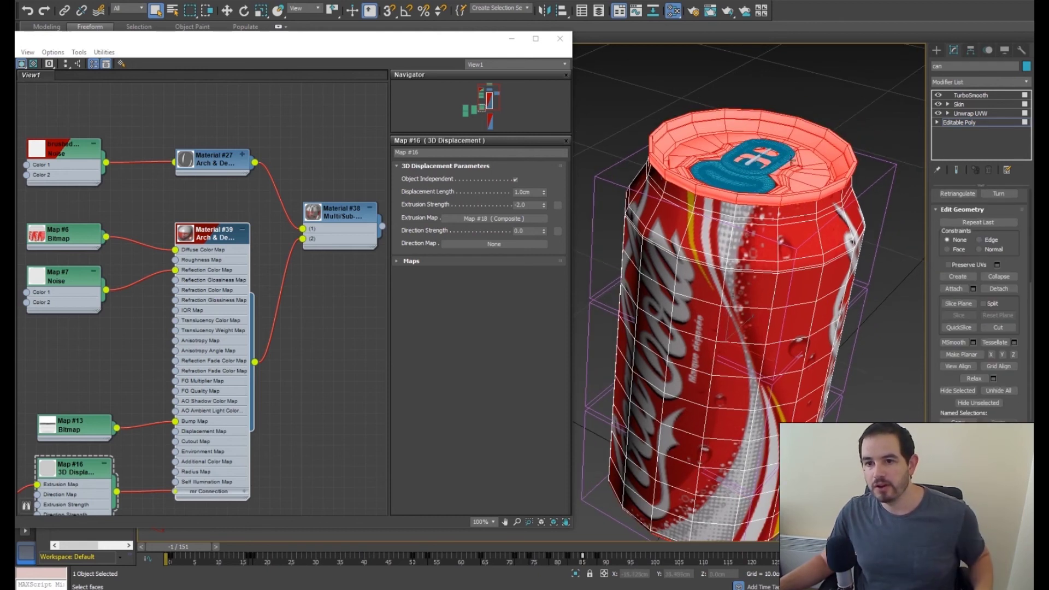
pyautogui.keyDown('alt'); pyautogui.moveTo(798, 347); pyautogui.dragTo(786, 265, button='middle'); pyautogui.keyUp('alt')
pyautogui.keyDown('alt'); pyautogui.moveTo(771, 411); pyautogui.dragTo(764, 260, button='middle'); pyautogui.keyUp('alt')
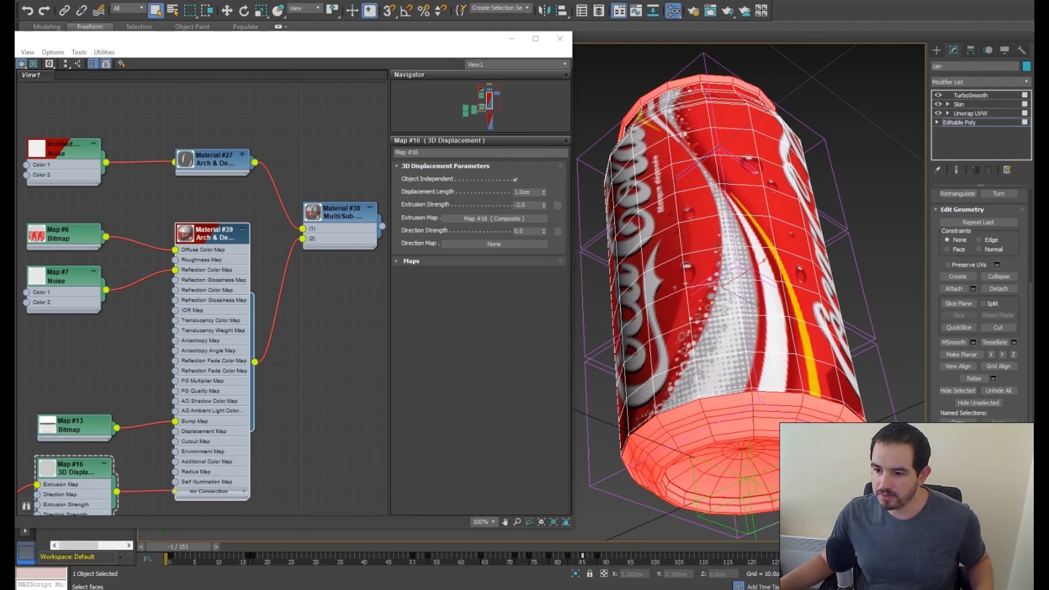
# Step: Invert the polygon selection to the can's label area, view it, and clear the selection
pyautogui.hotkey('ctrl', 'i')
pyautogui.keyDown('alt'); pyautogui.moveTo(737, 222); pyautogui.dragTo(710, 246, button='middle'); pyautogui.keyUp('alt')
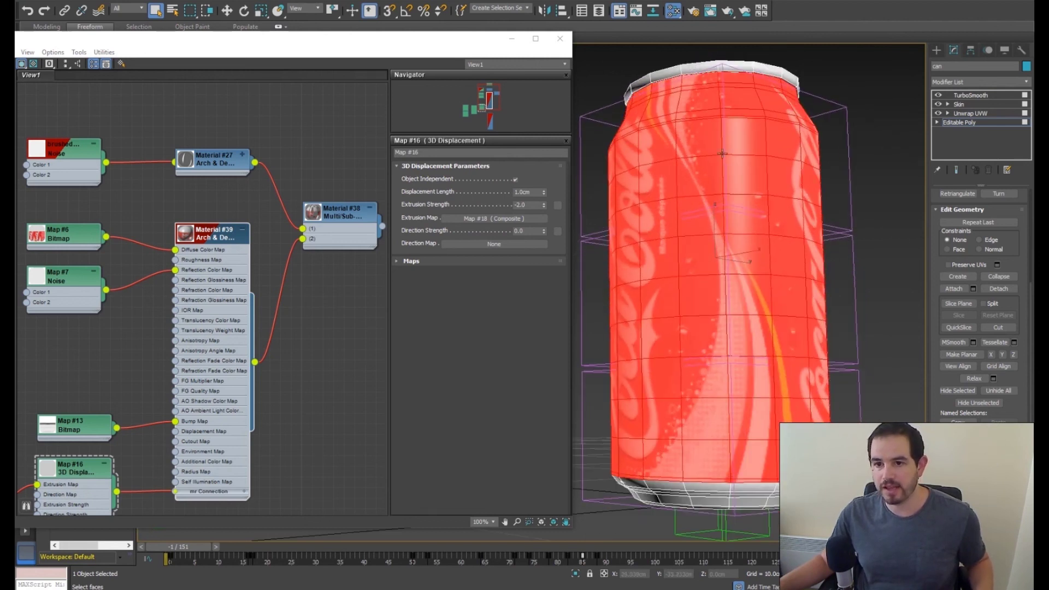
pyautogui.keyDown('alt'); pyautogui.moveTo(758, 269); pyautogui.dragTo(748, 329, button='middle'); pyautogui.keyUp('alt')
pyautogui.hotkey('ctrl', 'd')
# Step: Move the Material #38 Multi/Sub-Object node slightly closer to its two connected Arch & Design materials
pyautogui.moveTo(323, 219); pyautogui.dragTo(328, 221, button='middle')
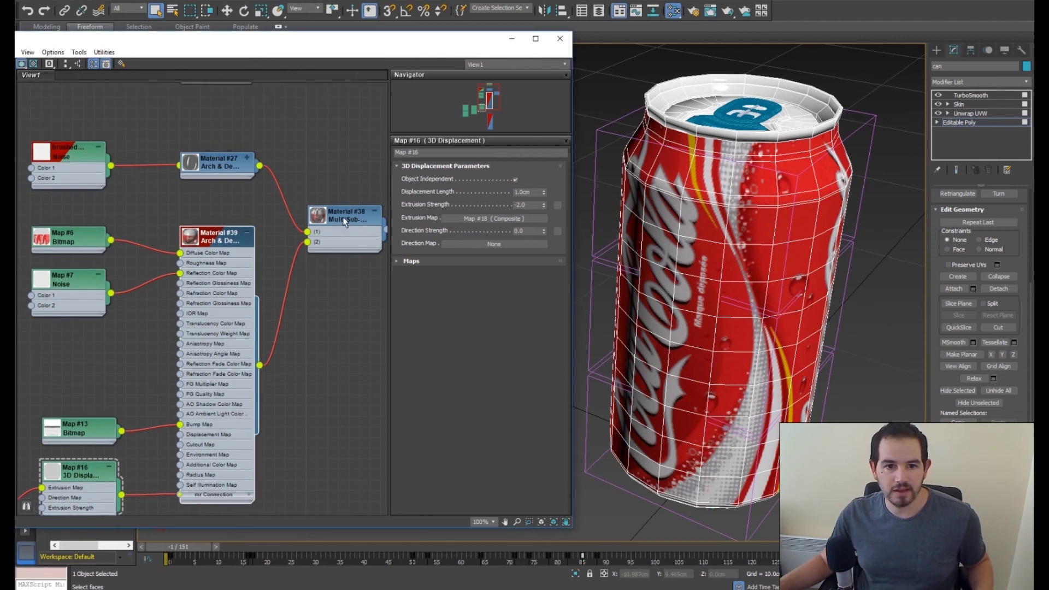
pyautogui.rightClick(209, 238)
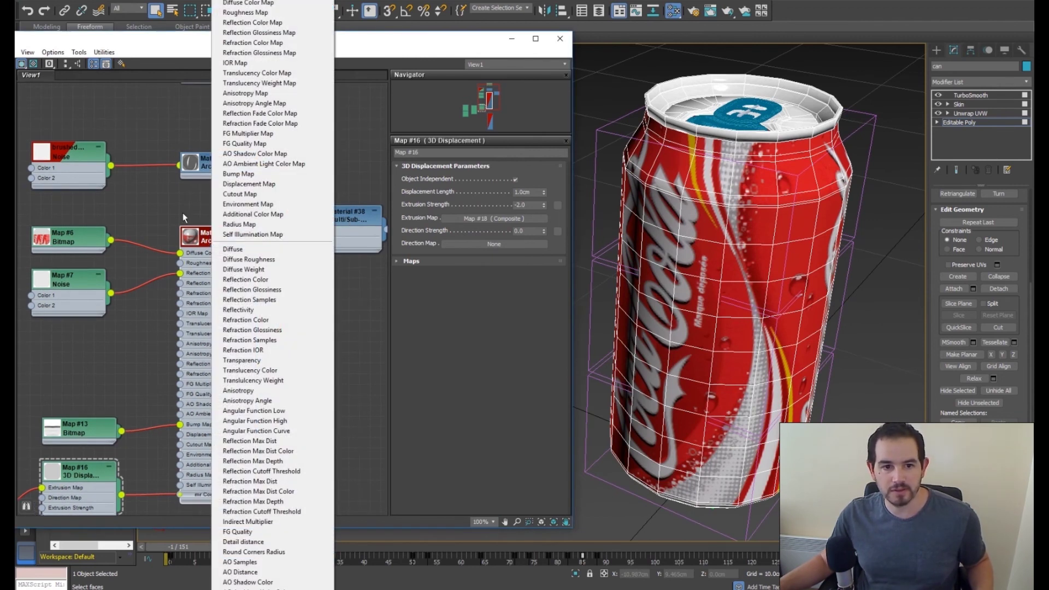
pyautogui.click(183, 216)
pyautogui.moveTo(332, 224); pyautogui.dragTo(321, 223)
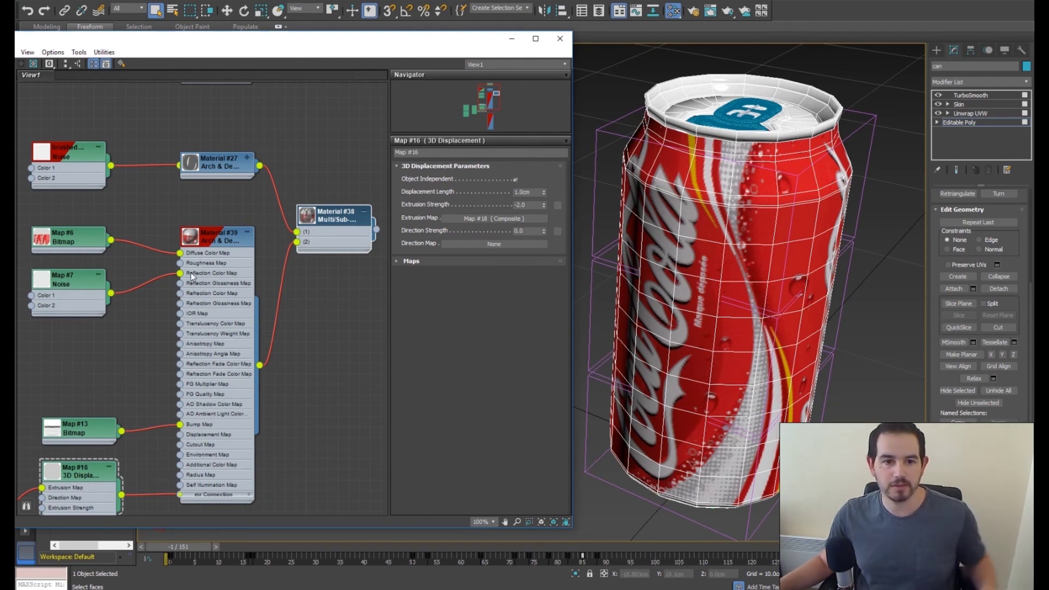
pyautogui.moveTo(215, 268); pyautogui.dragTo(235, 262, button='middle')
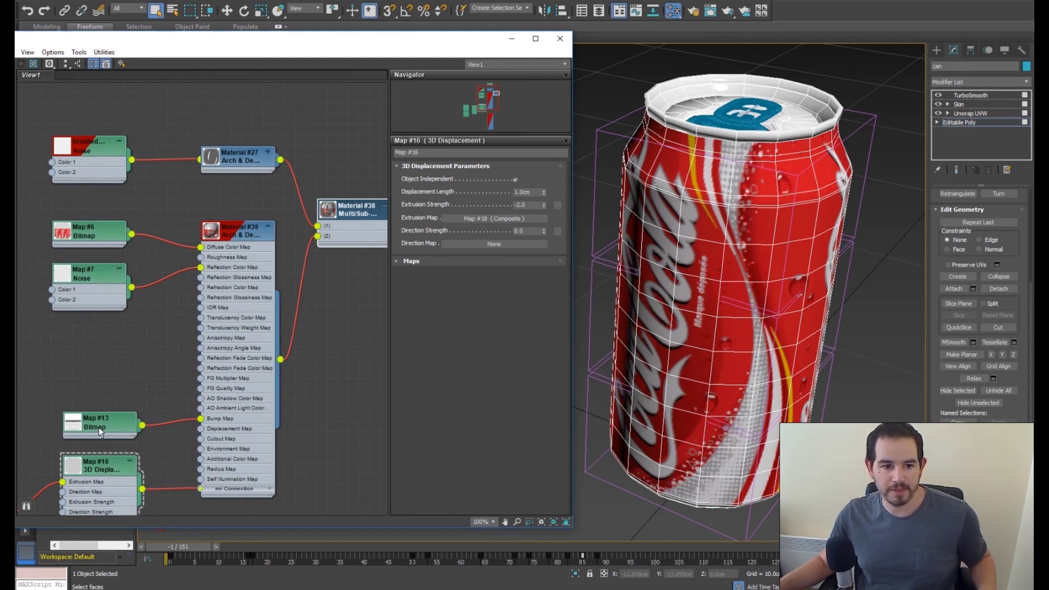
# Step: Switch to the CanCrushing folder in File Explorer and open the bump image SodaCan_Bump.png
pyautogui.click(96, 589)
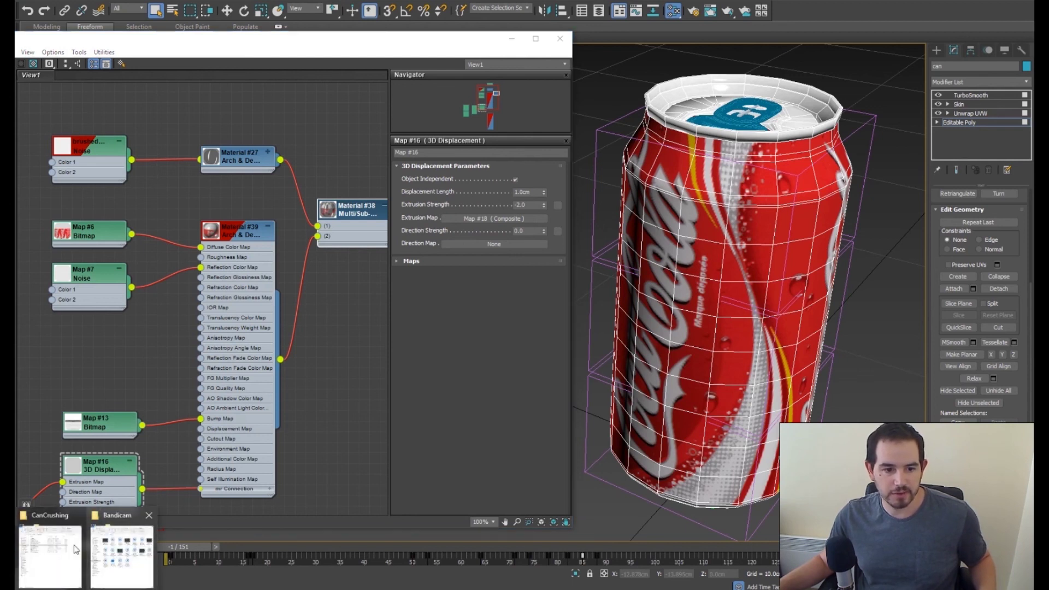
pyautogui.click(80, 545)
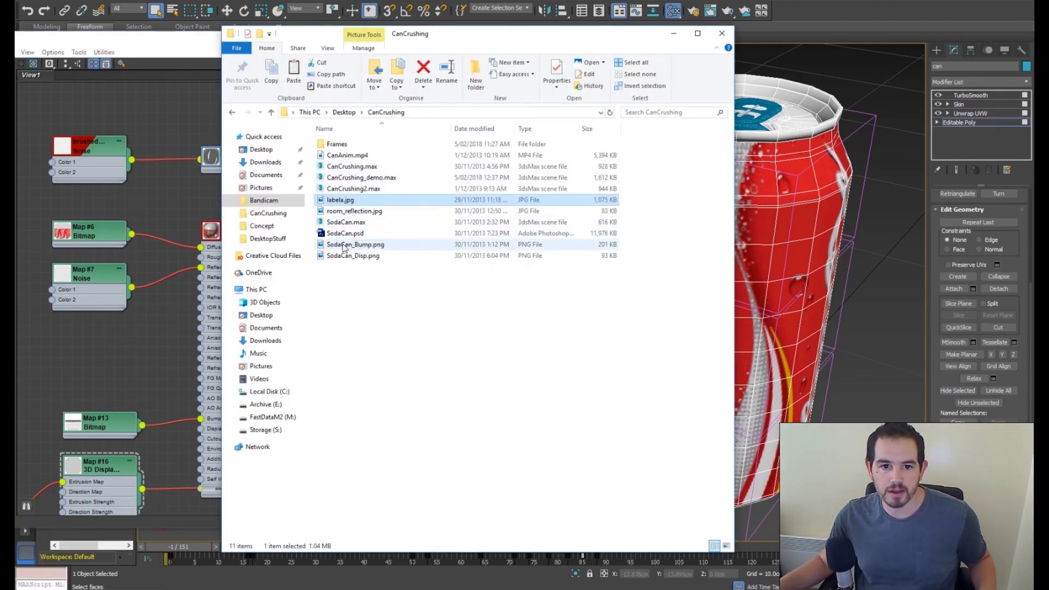
pyautogui.click(437, 245)
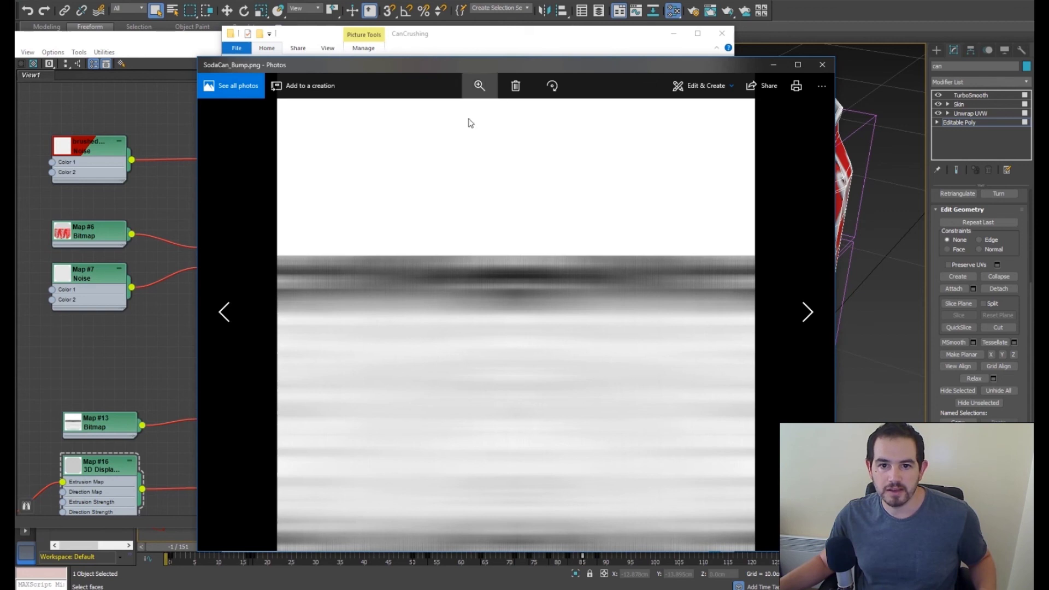
# Step: Examine the grey bands and fine streaks of SodaCan_Bump.png up close, from its upper to its lower edge
pyautogui.click(479, 86)
pyautogui.moveTo(436, 116); pyautogui.dragTo(491, 112)
pyautogui.scroll(1, 526, 319)
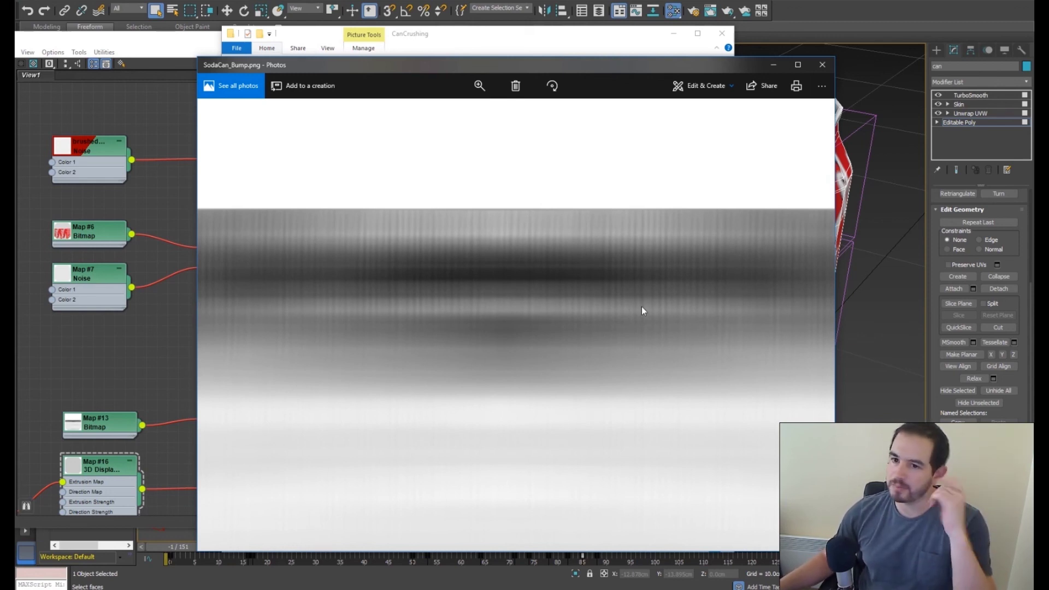
pyautogui.moveTo(536, 355)
pyautogui.mouseDown()
pyautogui.moveTo(540, 324)
pyautogui.moveTo(544, 363)
pyautogui.mouseUp()
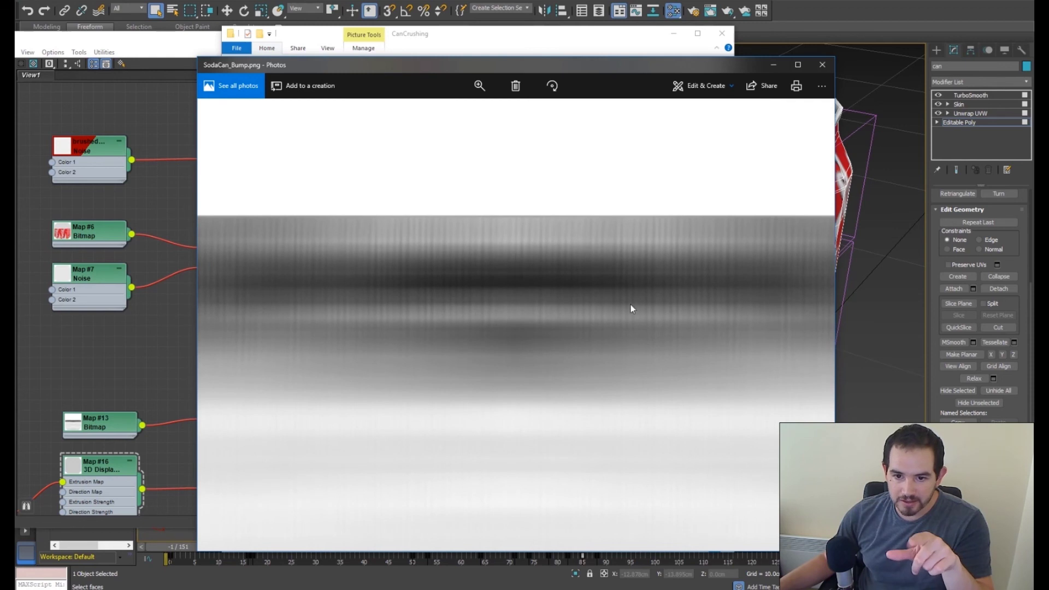
pyautogui.scroll(-2, 552, 246)
pyautogui.scroll(1, 449, 197)
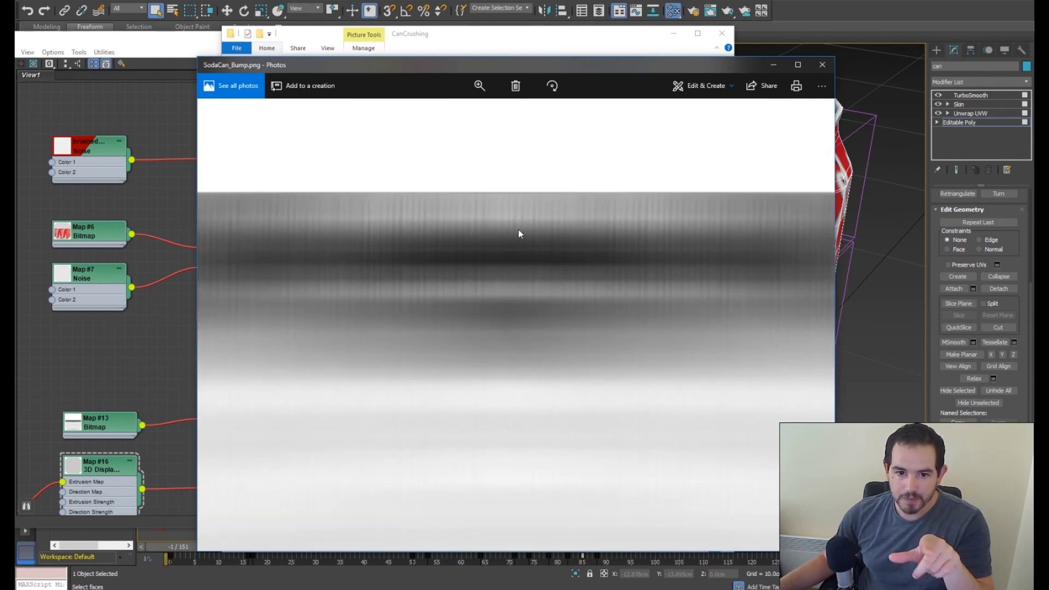
pyautogui.scroll(-1, 541, 290)
pyautogui.scroll(-2, 565, 297)
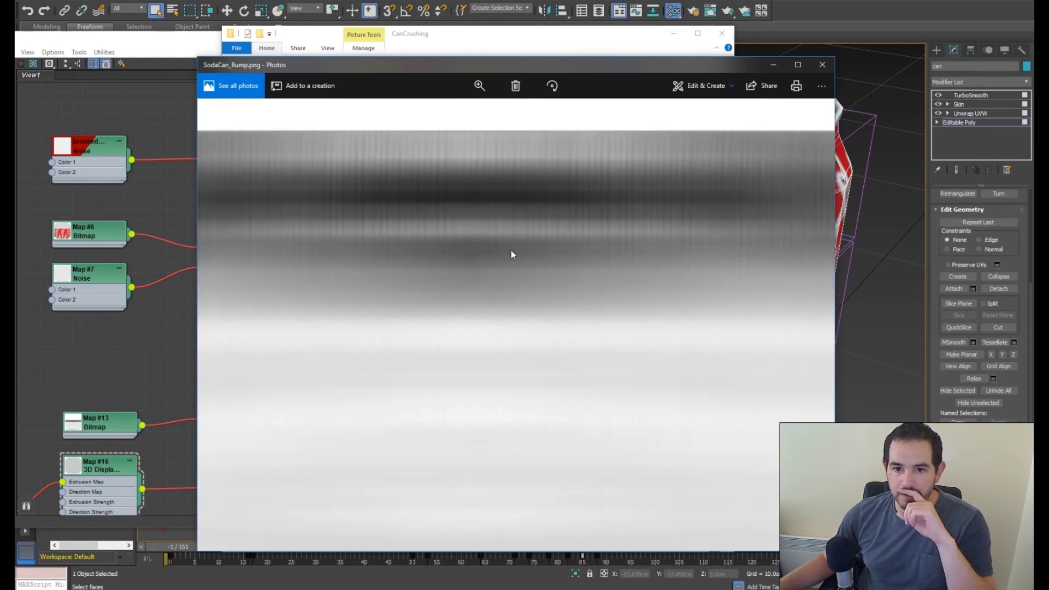
pyautogui.scroll(-6, 547, 270)
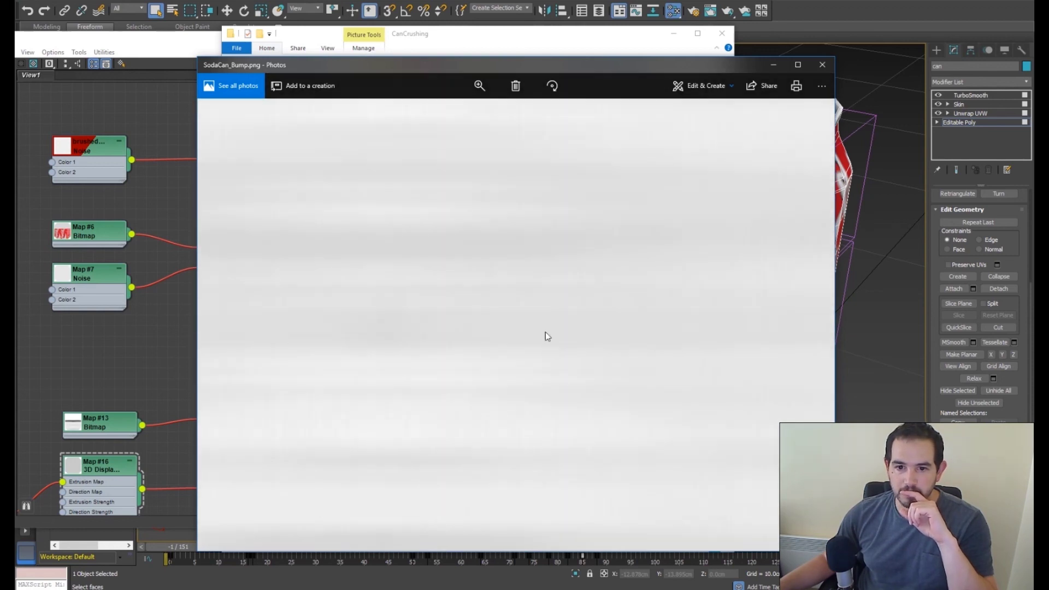
pyautogui.moveTo(642, 359); pyautogui.dragTo(450, 318)
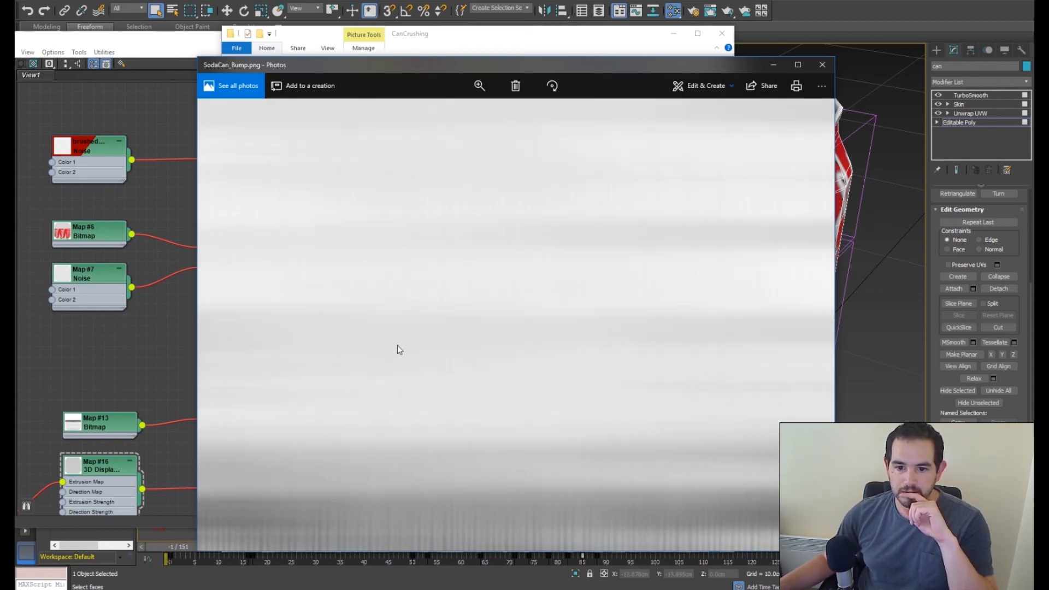
pyautogui.scroll(8, 270, 278)
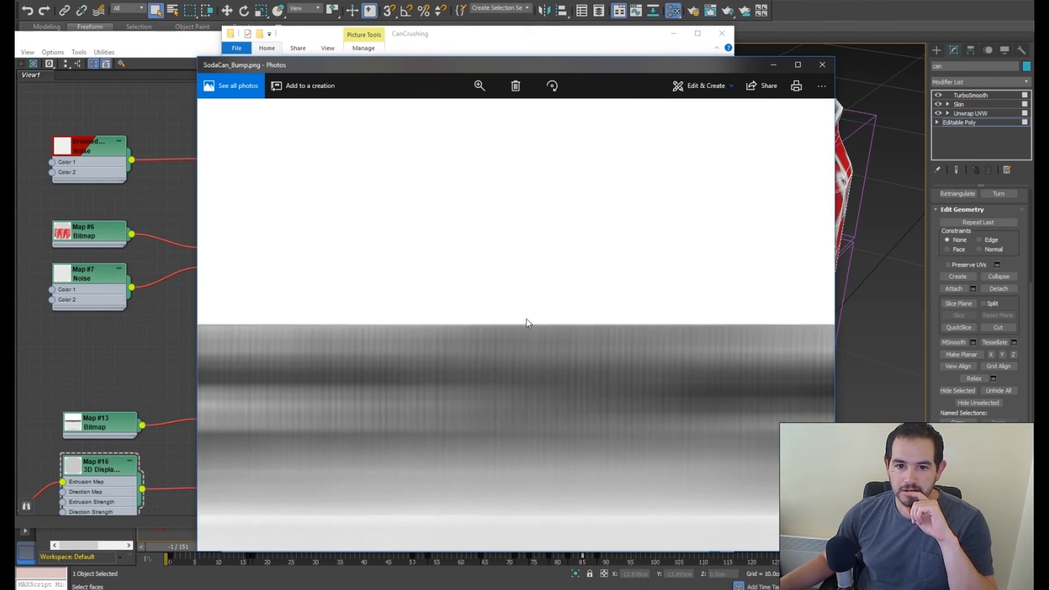
# Step: View the whole bump image zoomed out, and close both the image and the material editor window
pyautogui.scroll(-2, 508, 197)
pyautogui.click(479, 86)
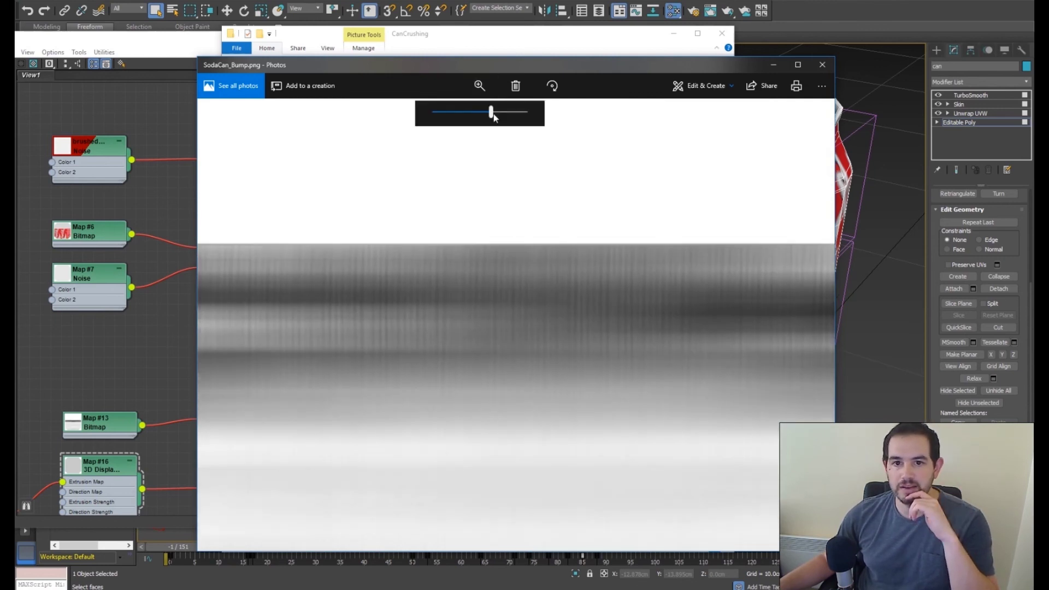
pyautogui.moveTo(492, 113); pyautogui.dragTo(434, 113)
pyautogui.click(823, 65)
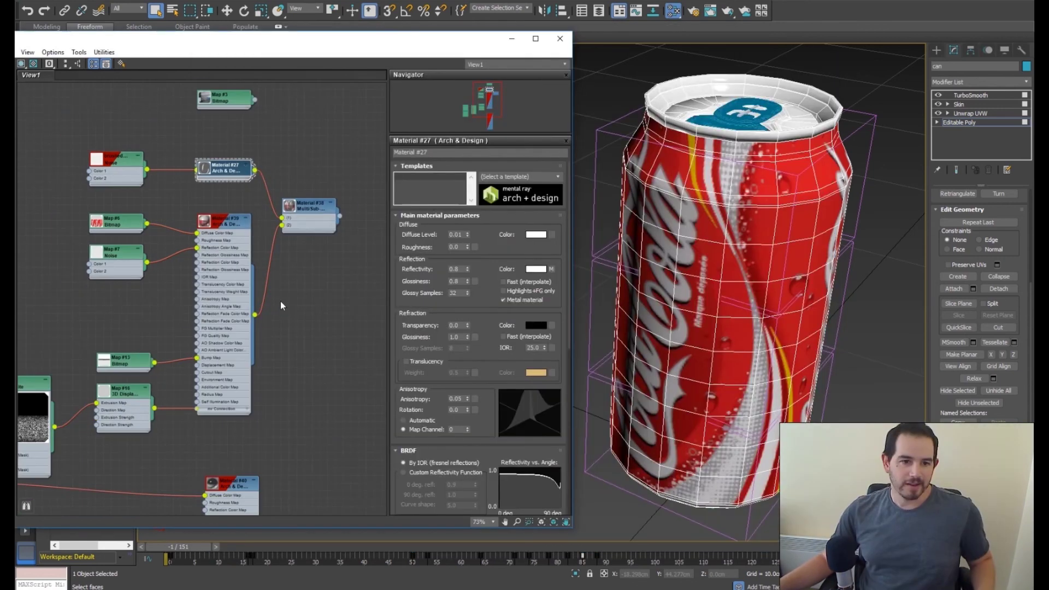
pyautogui.scroll(-4, 290, 304)
pyautogui.click(562, 37)
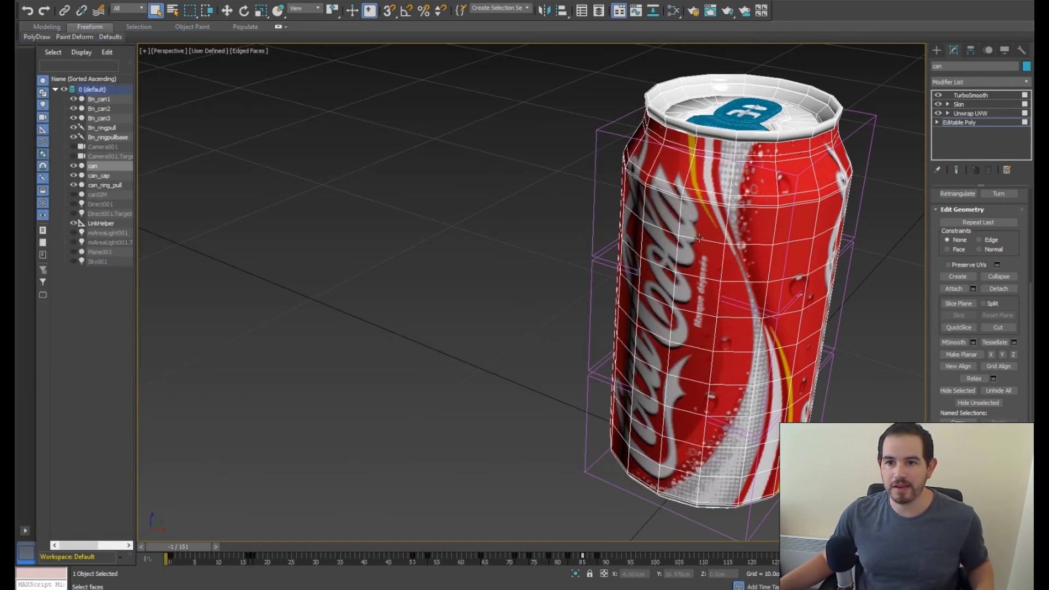
# Step: Scrub through the can-crushing animation in the perspective view and return the timeline to frame -1
pyautogui.keyDown('alt'); pyautogui.moveTo(601, 306); pyautogui.dragTo(632, 261, button='middle'); pyautogui.keyUp('alt')
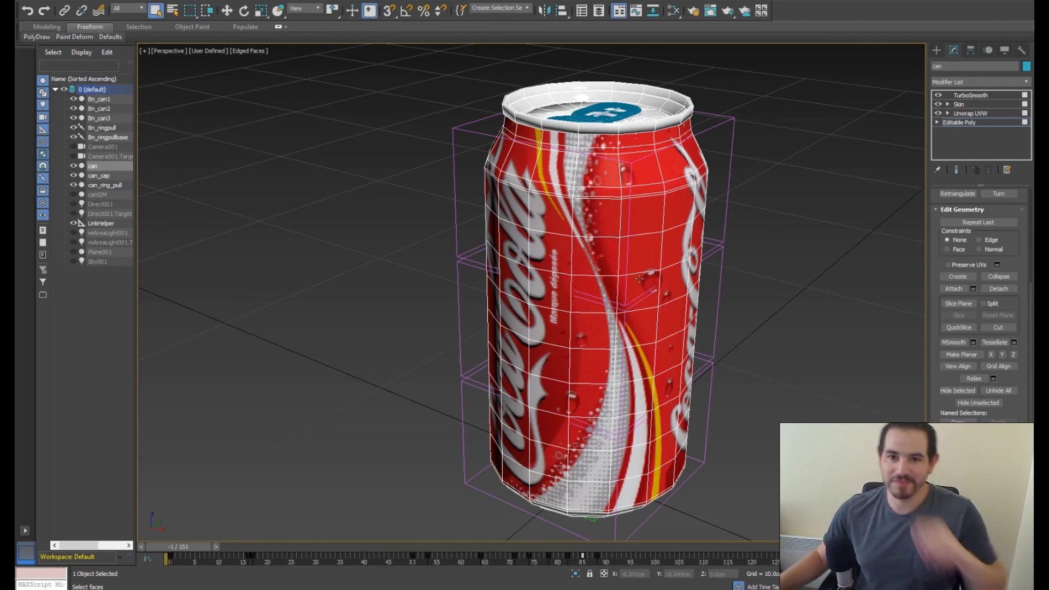
pyautogui.moveTo(665, 267); pyautogui.dragTo(618, 269, button='middle')
pyautogui.scroll(-3, 608, 267)
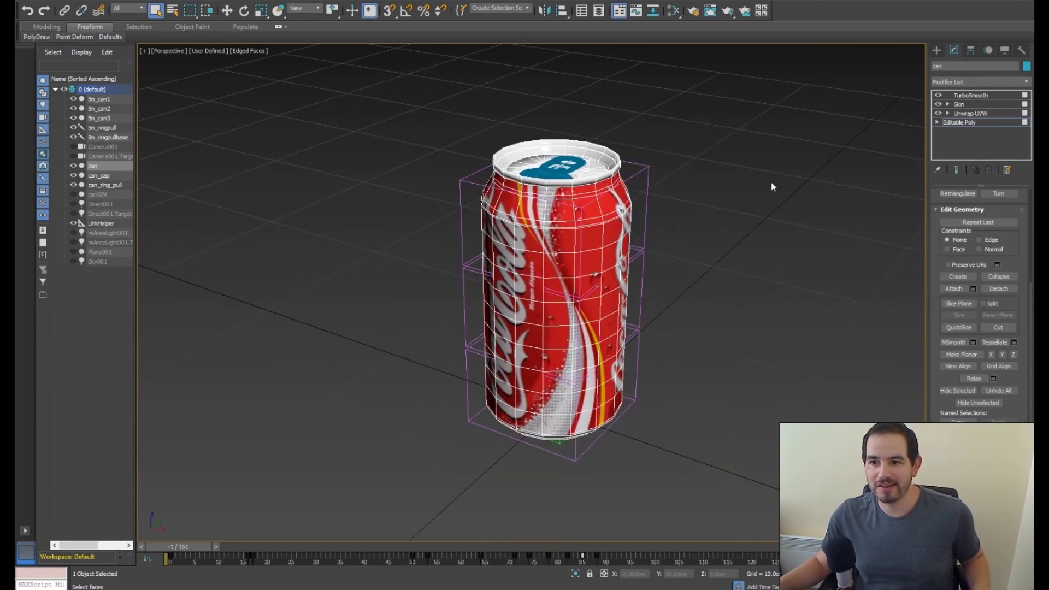
pyautogui.moveTo(186, 551); pyautogui.dragTo(514, 548)
pyautogui.rightClick(513, 548)
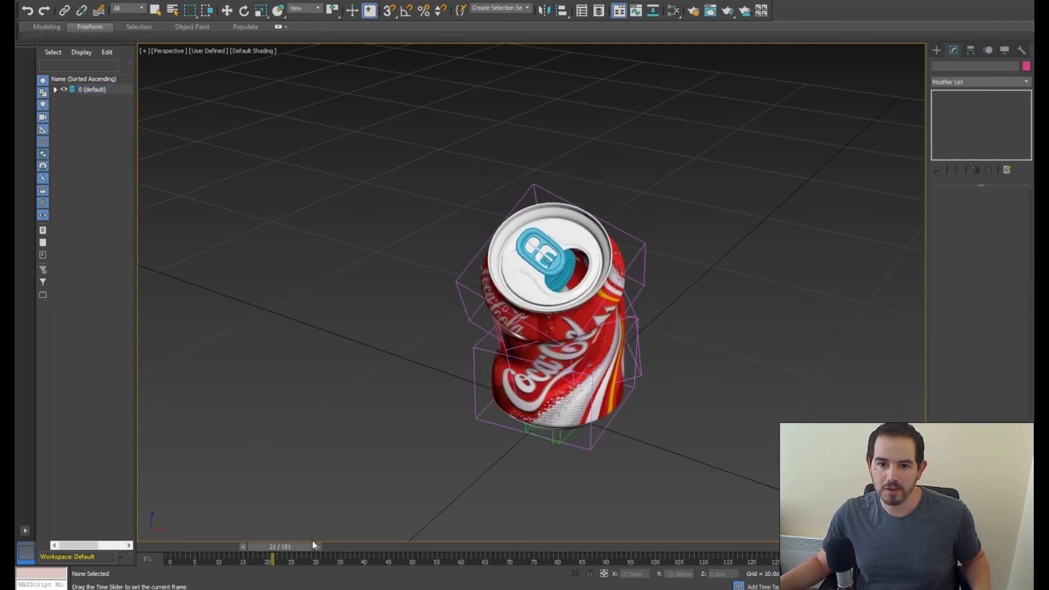
pyautogui.moveTo(313, 539)
pyautogui.mouseDown()
pyautogui.moveTo(720, 538)
pyautogui.moveTo(701, 538)
pyautogui.mouseUp()
pyautogui.rightClick(702, 538)
pyautogui.moveTo(641, 408); pyautogui.dragTo(457, 333, button='middle')
pyautogui.moveTo(294, 550); pyautogui.dragTo(143, 548)
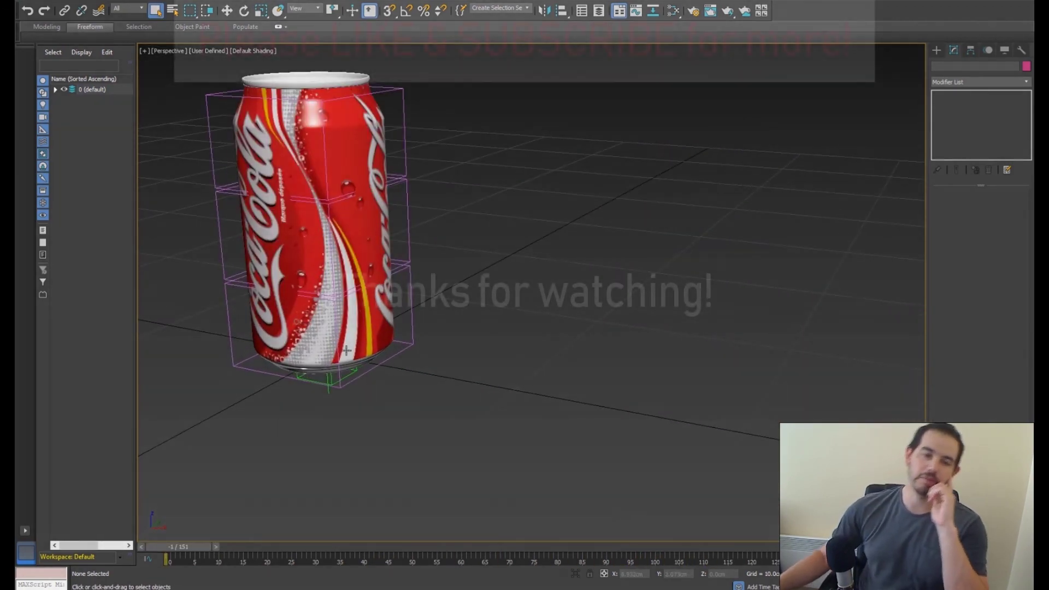
pyautogui.moveTo(409, 324); pyautogui.dragTo(529, 392, button='middle')
pyautogui.moveTo(507, 306)
pyautogui.mouseDown(button='middle')
pyautogui.moveTo(528, 272)
pyautogui.moveTo(527, 308)
pyautogui.mouseUp(button='middle')
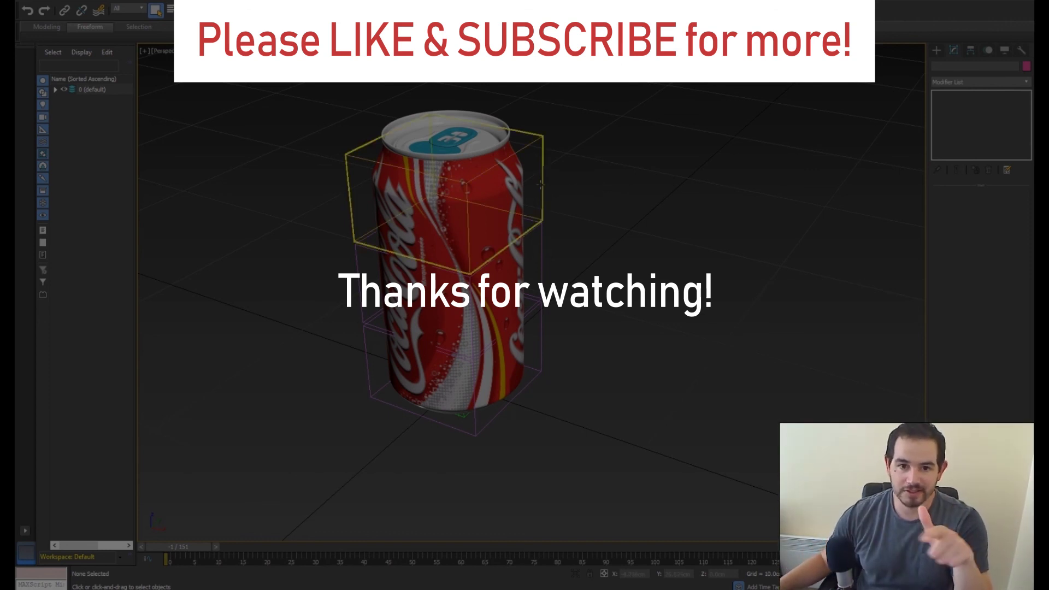
pyautogui.moveTo(514, 170); pyautogui.dragTo(552, 189, button='middle')
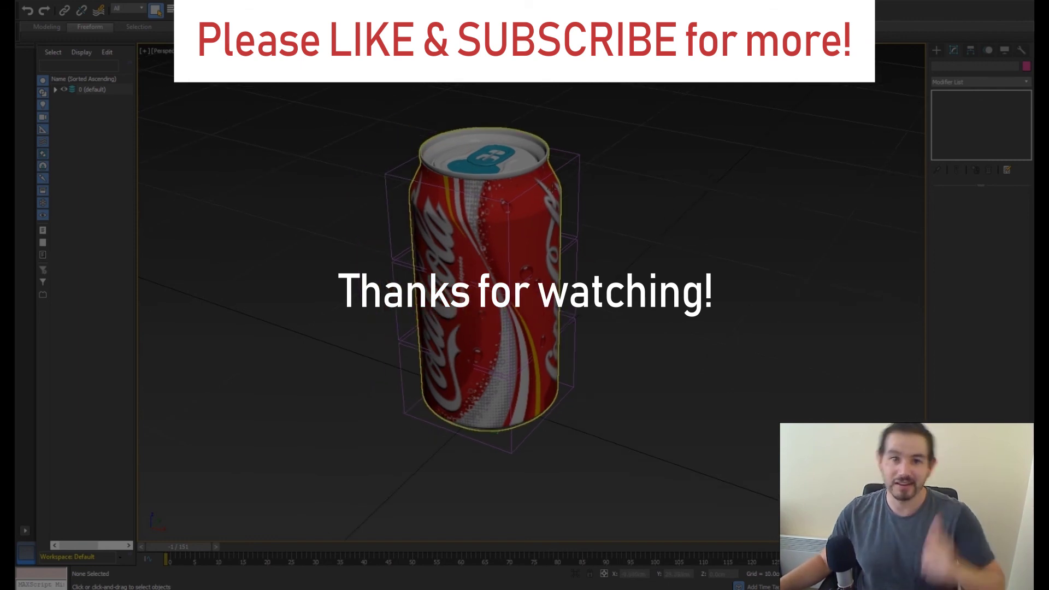